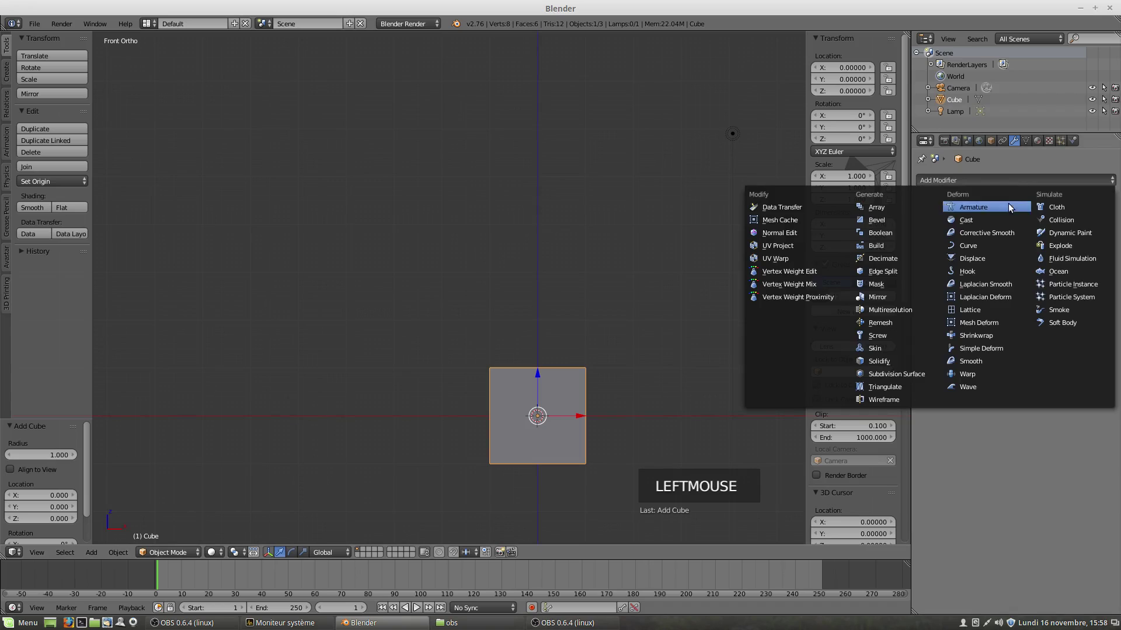
Step: Add a Simple Deform modifier to the cube and widen the properties editor to show its settings
left_click(982, 348)
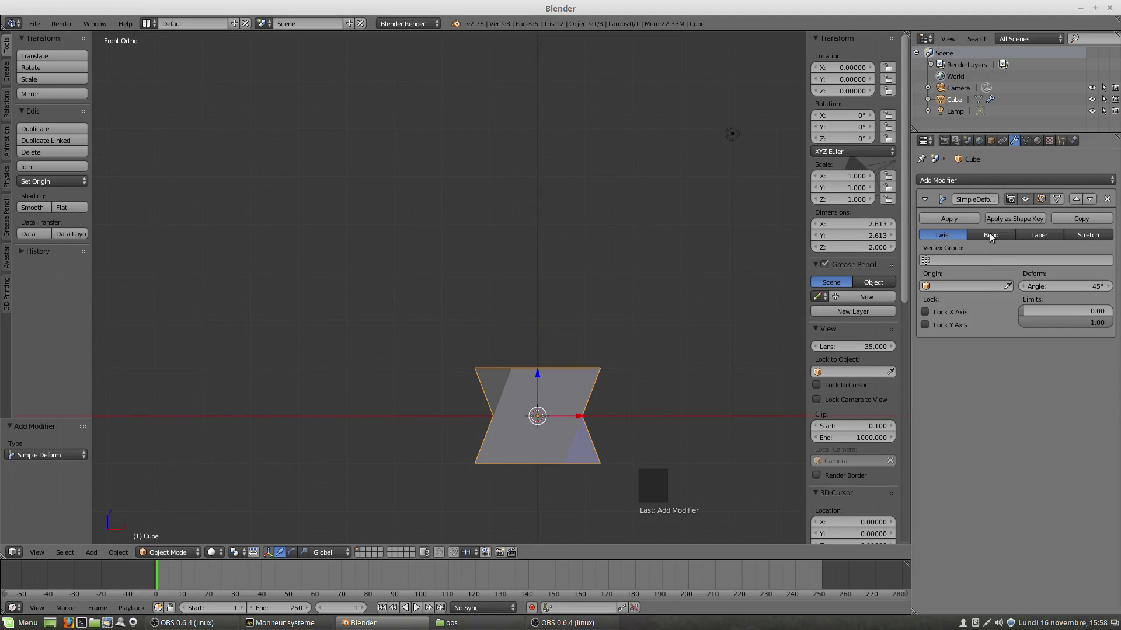
left_click(911, 227)
left_click(909, 227)
left_click_drag(909, 227, 882, 227)
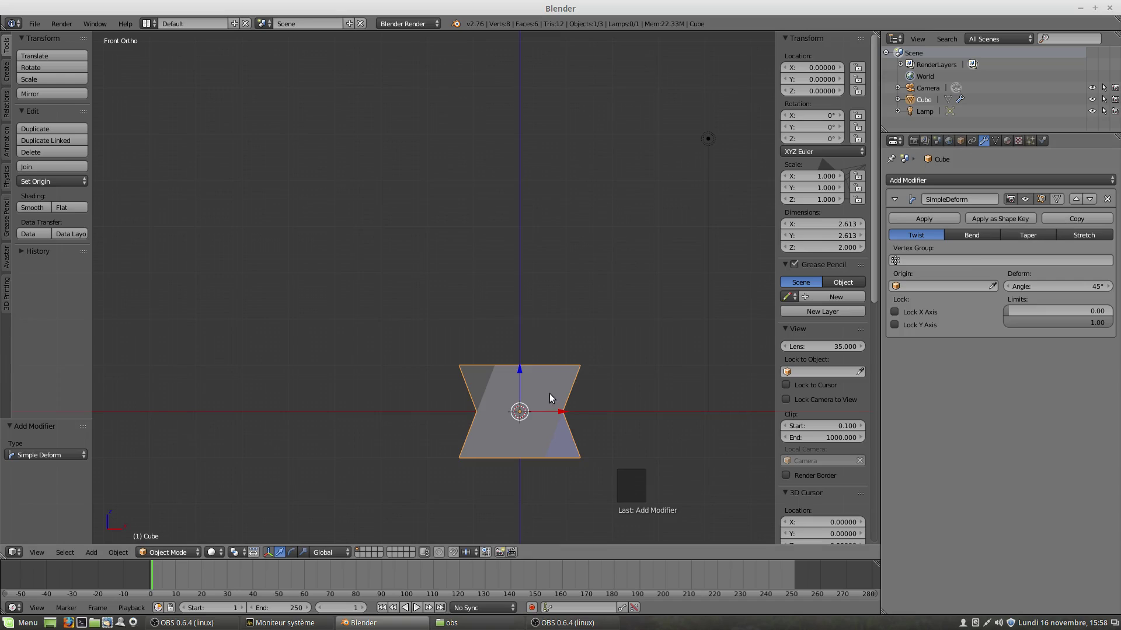
Step: Lock the X axis of the cube's twist deformation and increase its angle to 134.5°
scroll(549, 394, "down", 1)
scroll(549, 394, "up", 2)
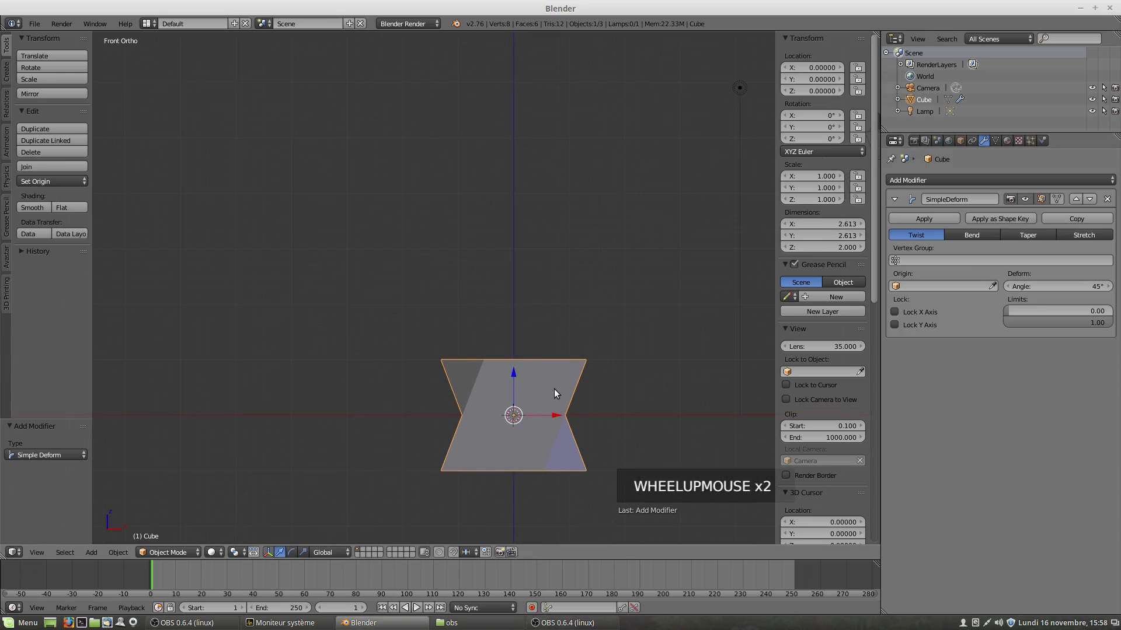
key("KP_7")
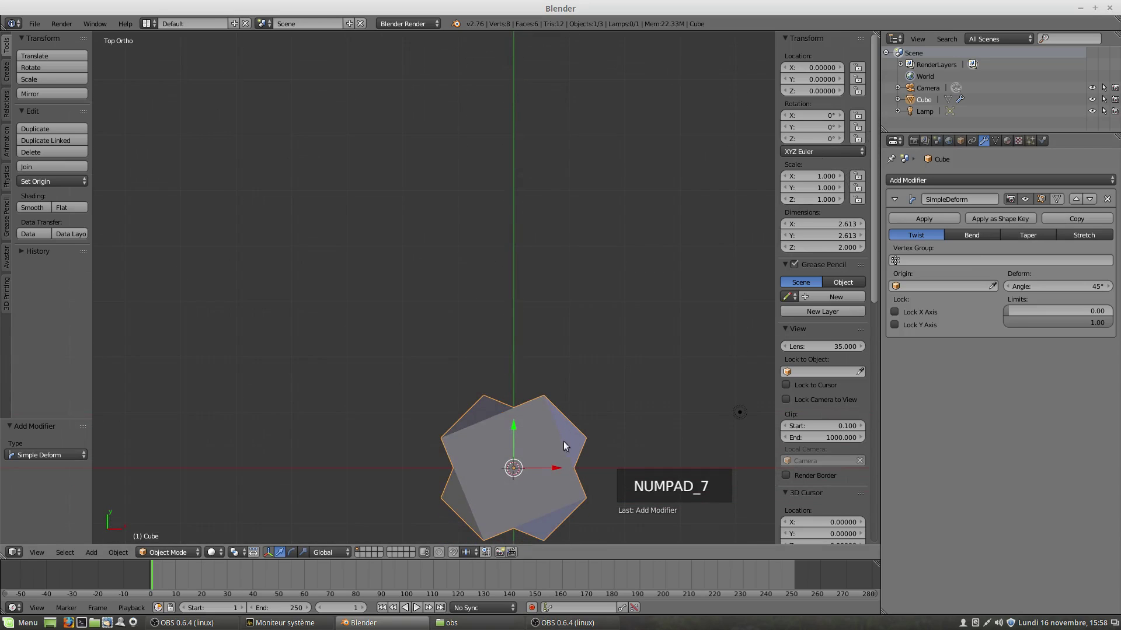
middle_click_drag(534, 471, 440, 346)
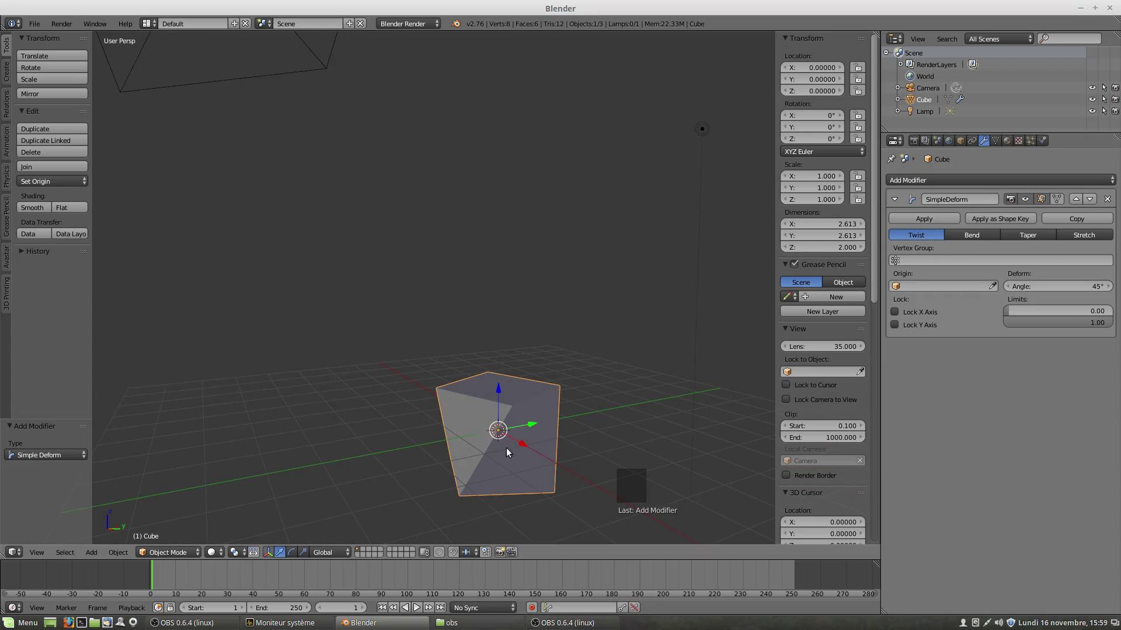
middle_click_drag(506, 447, 549, 448)
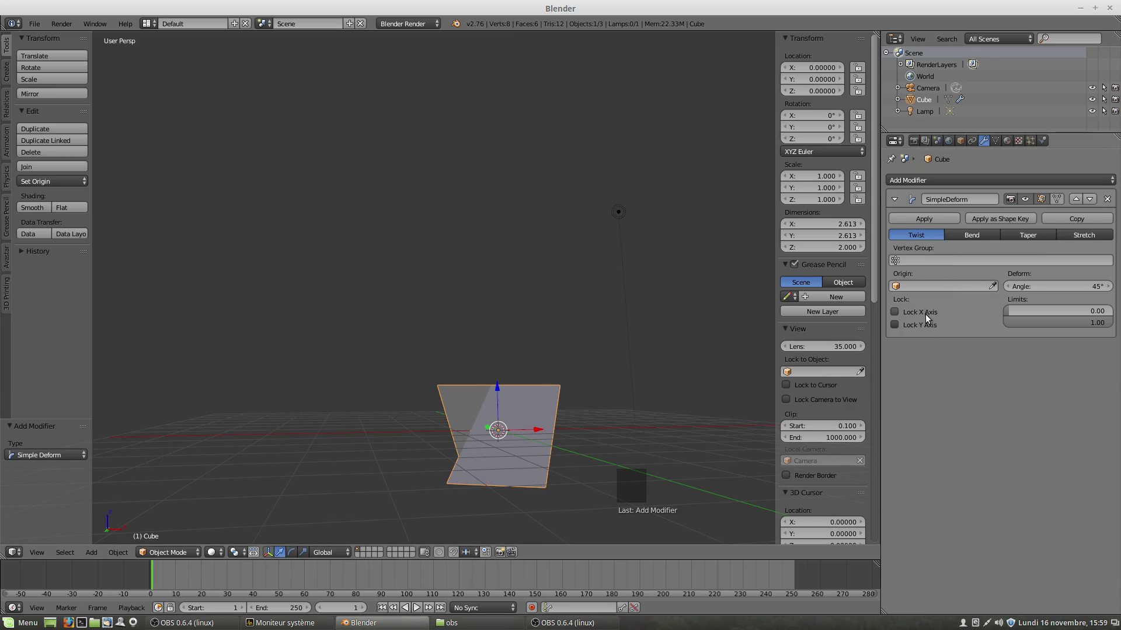
middle_click_drag(505, 433, 562, 453)
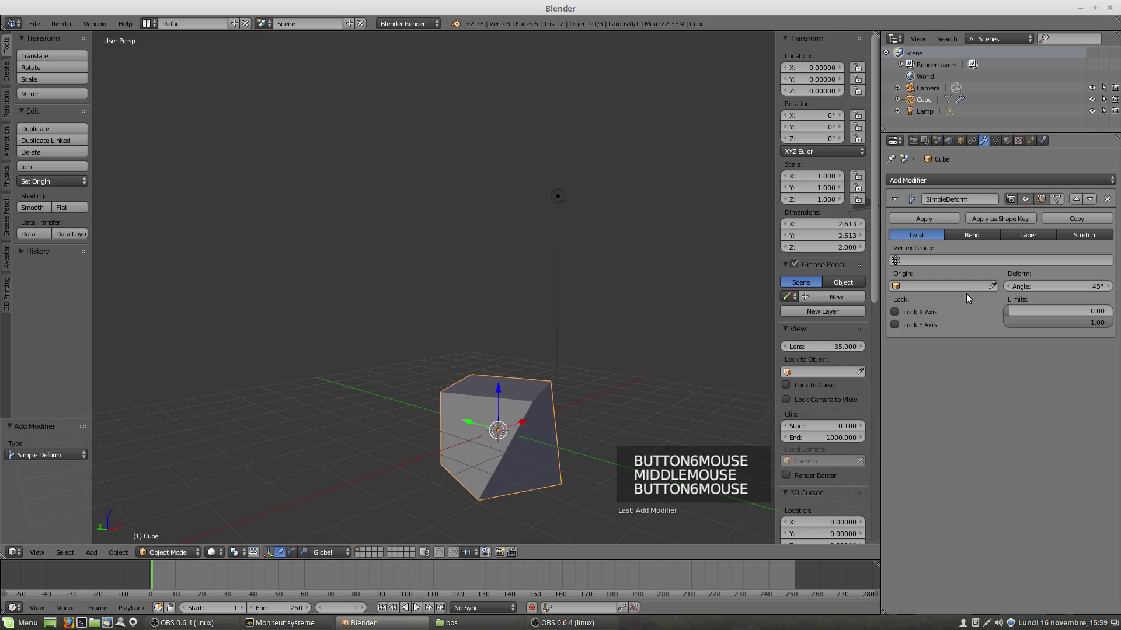
left_click(894, 311)
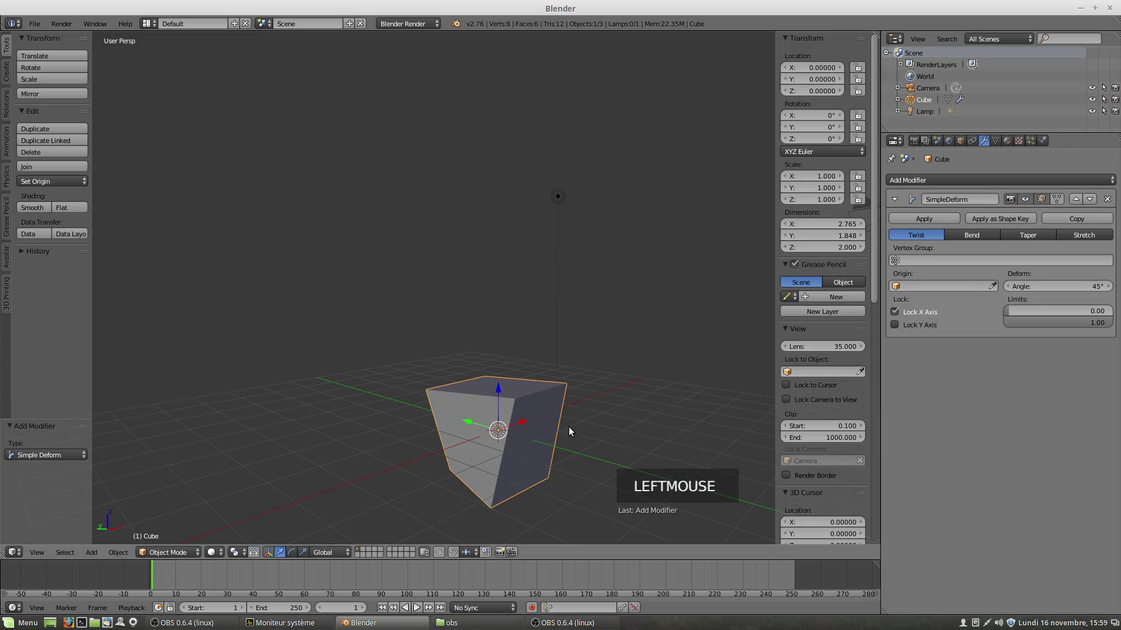
middle_click_drag(568, 426, 486, 518)
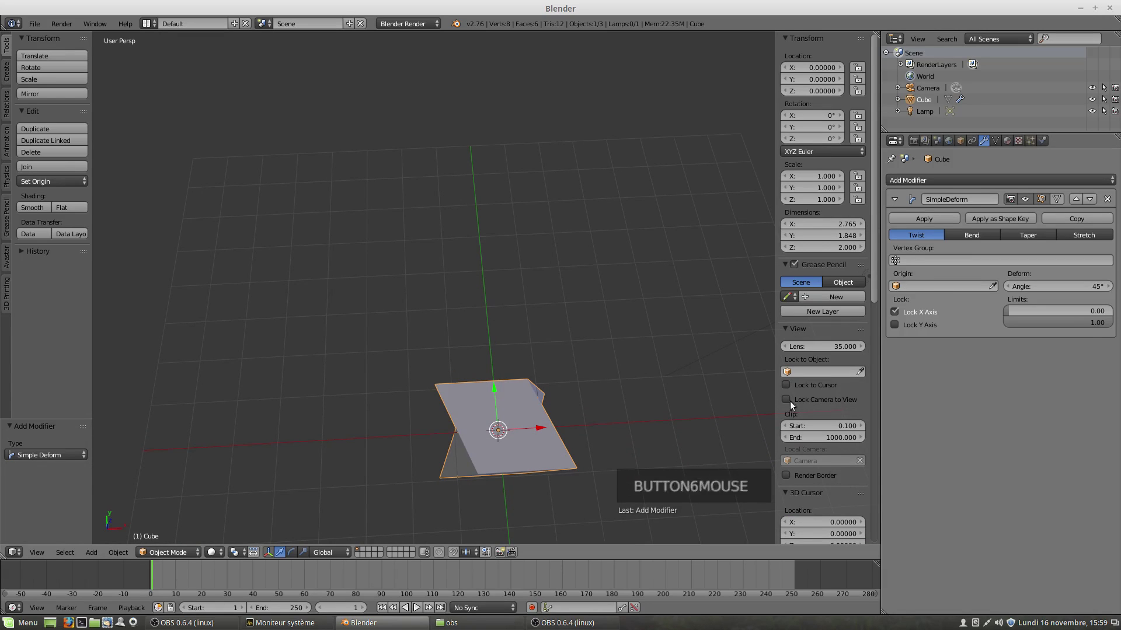
left_click_drag(1038, 286, 1106, 286)
middle_click_drag(569, 426, 660, 344)
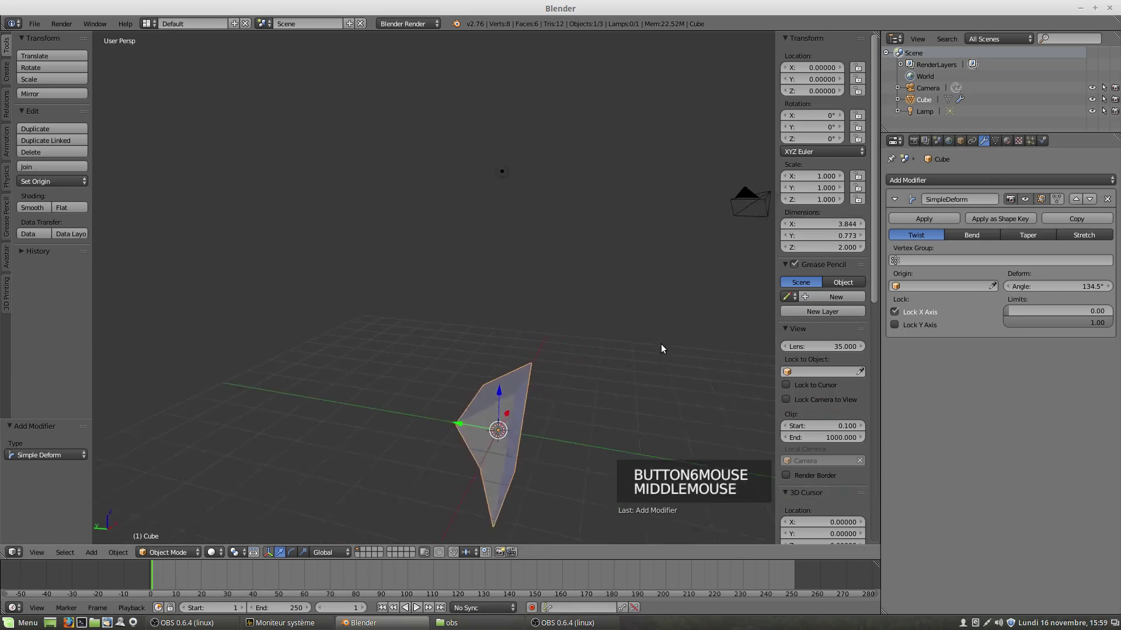
Step: Lock the twist's Y axis in addition to X and reduce the deform angle to 98°
scroll(661, 345, "down", 1)
left_click(895, 324)
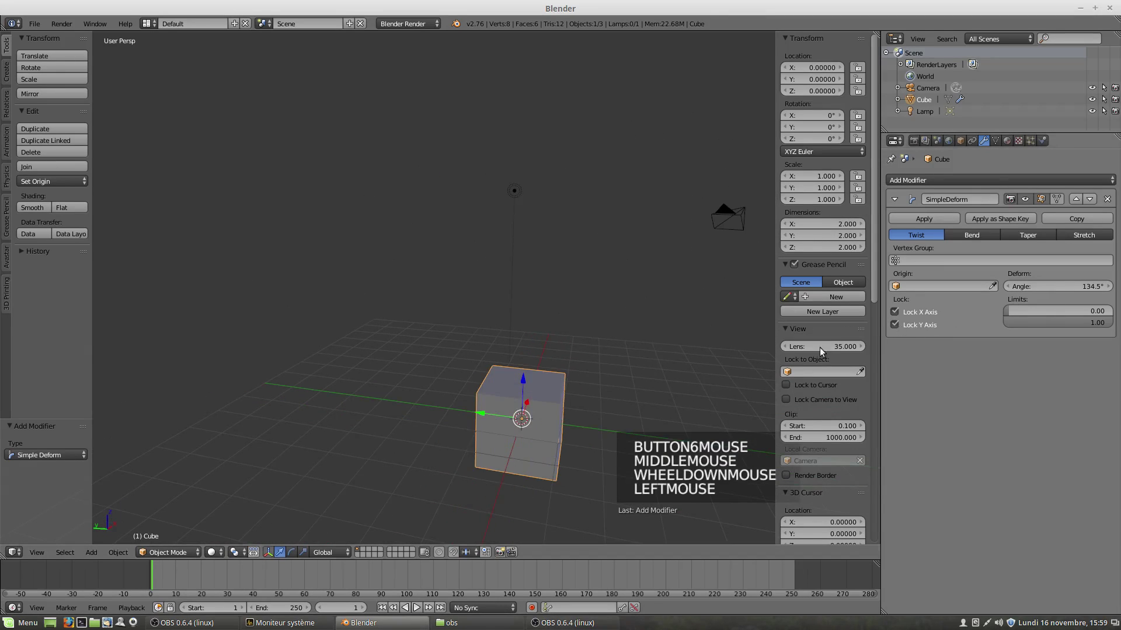
scroll(614, 352, "up", 1)
middle_click_drag(614, 351, 569, 388)
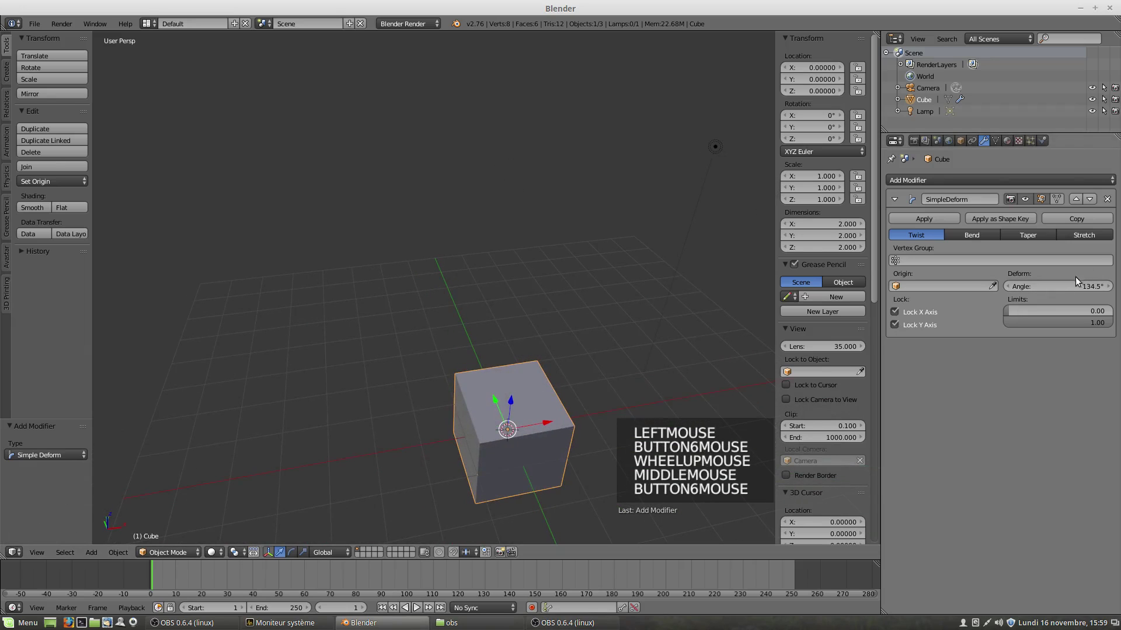
left_click_drag(1046, 286, 1062, 286)
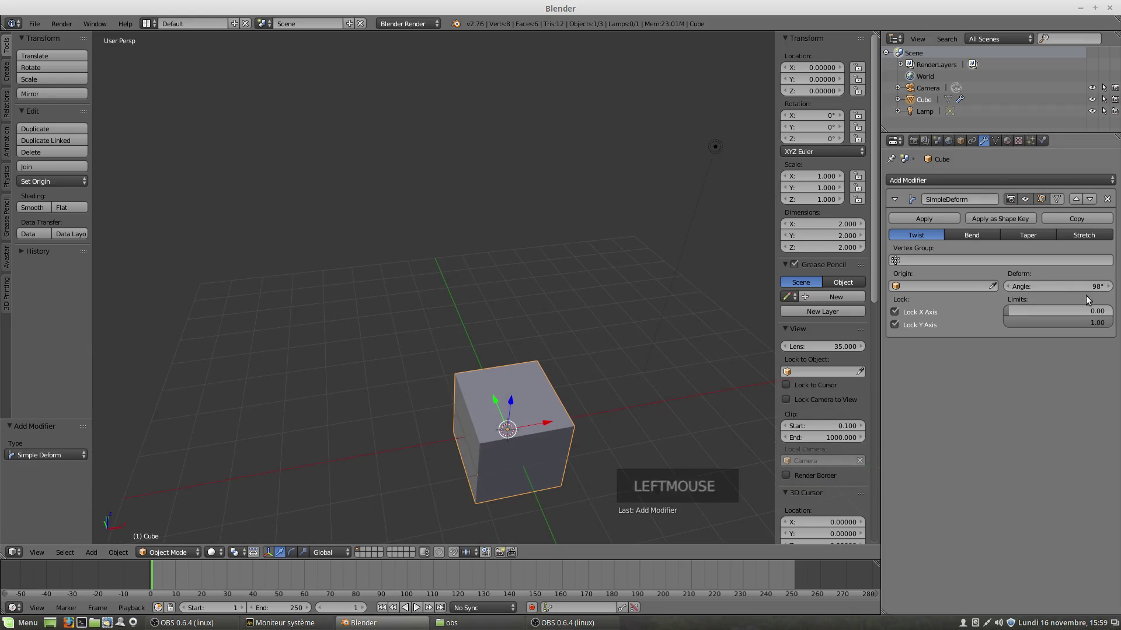
Step: Release the twist's X axis lock first and its Y axis lock second, viewing the cube after each change
left_click(895, 312)
middle_click_drag(566, 413, 665, 393)
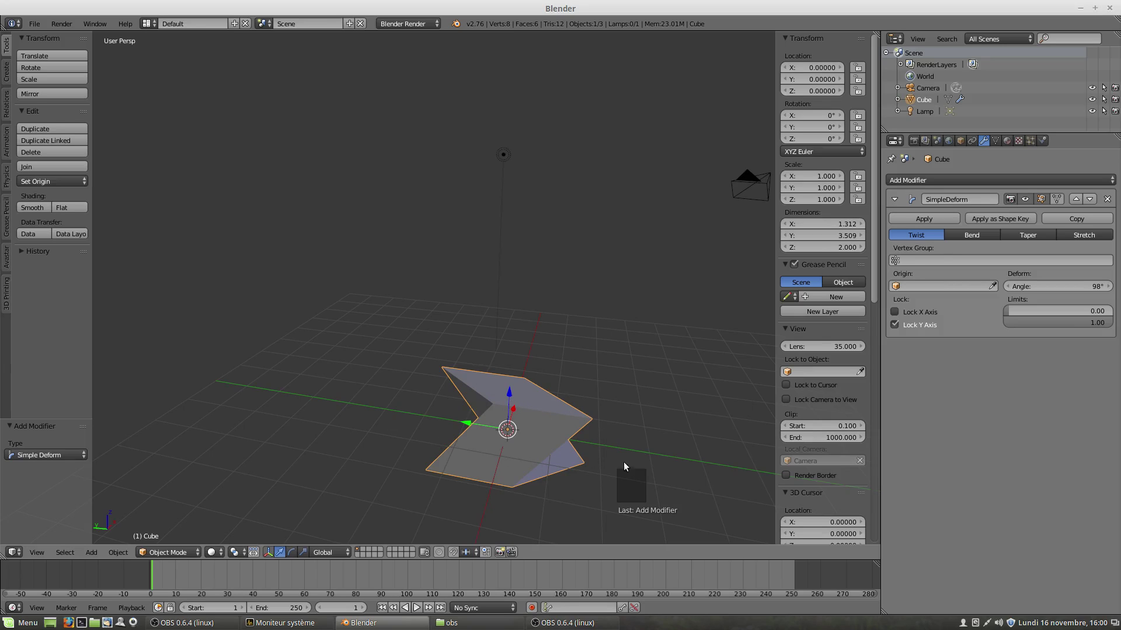
left_click(897, 325)
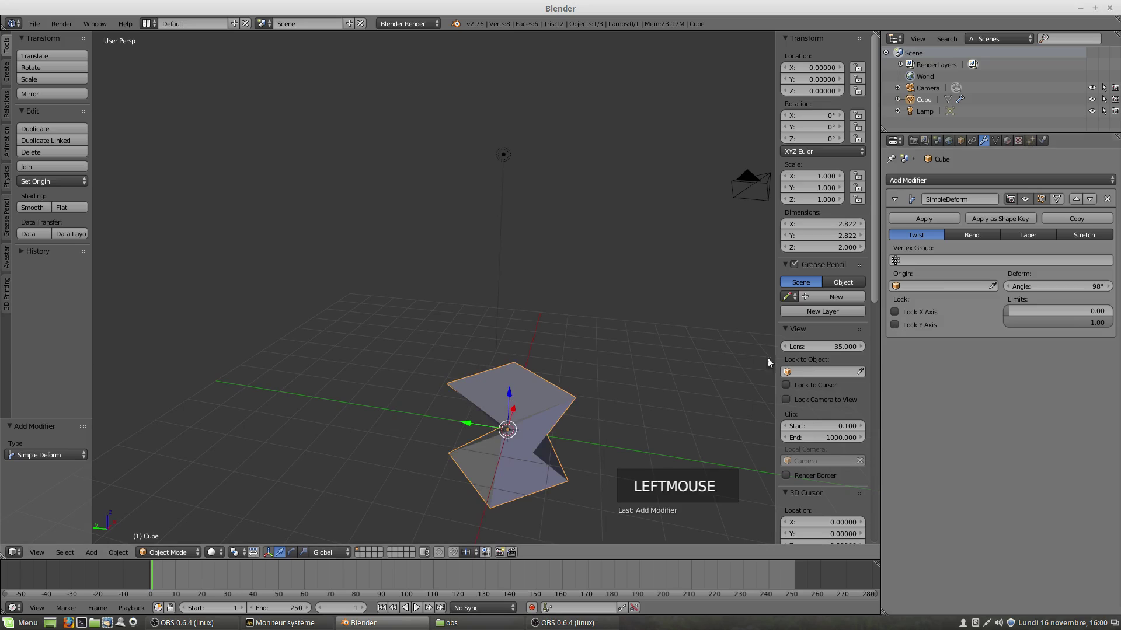
mouse_move(575, 420)
middle_mouse_down()
mouse_move(562, 434)
mouse_move(588, 412)
middle_mouse_up()
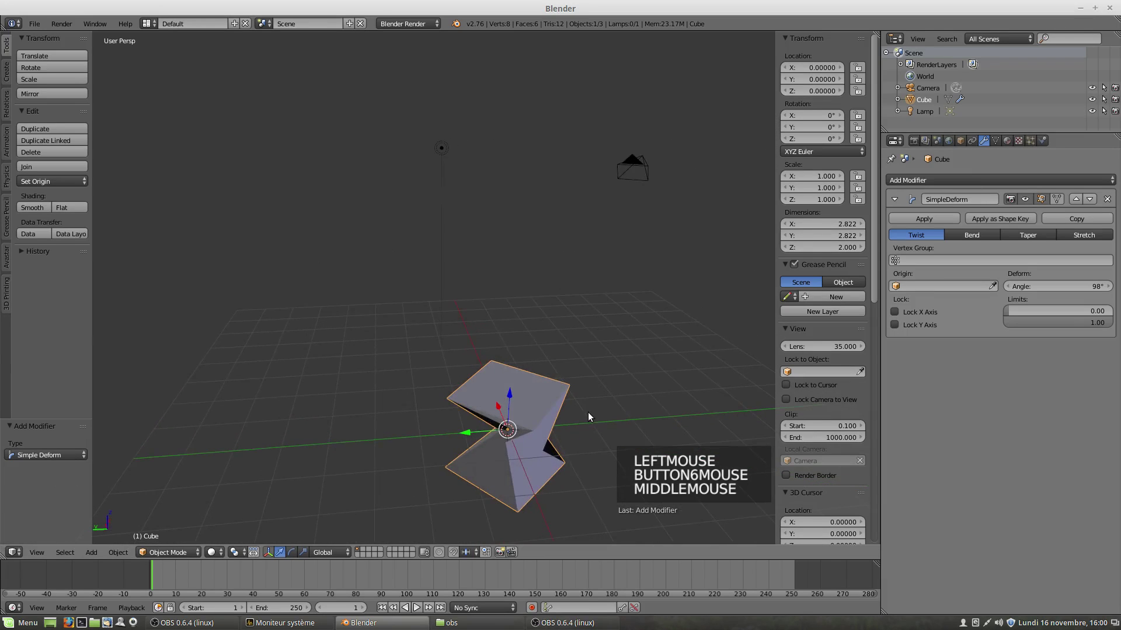
Step: Toggle the twist's Y and X axis locks in turn to compare their effects, ending with both released
left_click(901, 323)
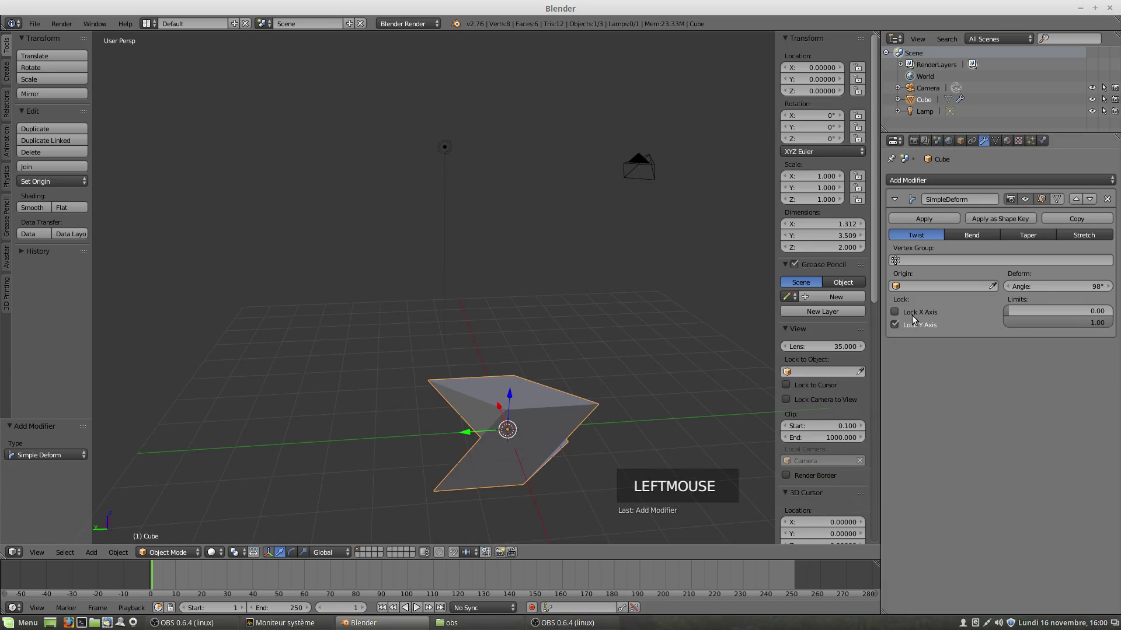
left_click(895, 324)
left_click(894, 312)
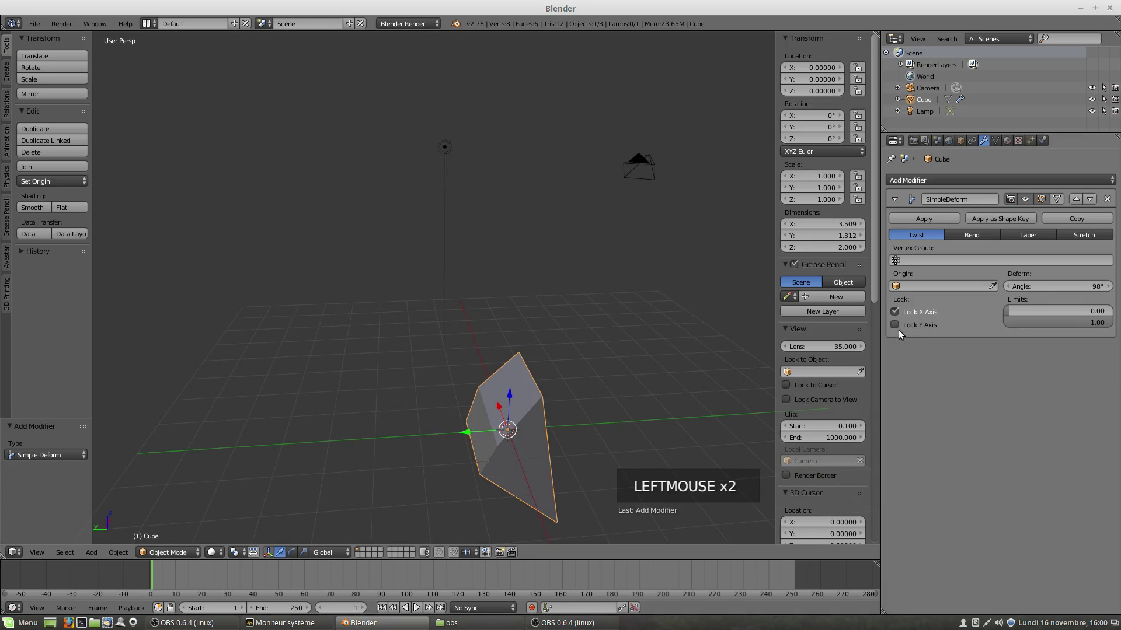
left_click(899, 326)
left_click(896, 323)
left_click(894, 312)
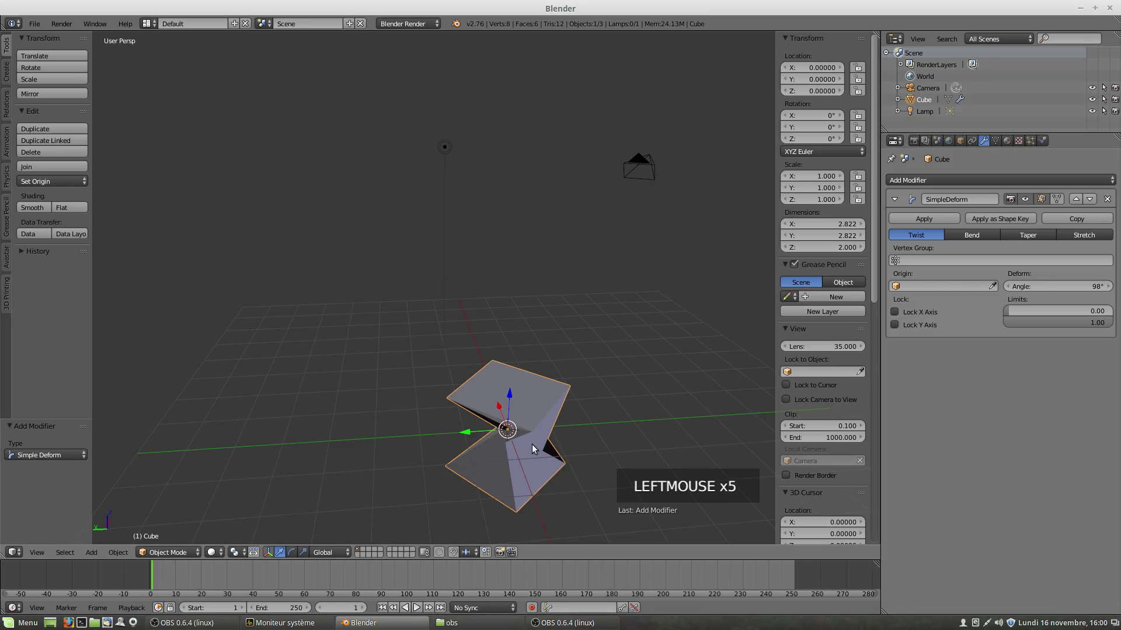
Step: Enter Edit Mode on the cube and make its editing cage follow the Simple Deform modifier's result
scroll(537, 450, "down", 2)
middle_click_drag(534, 453, 565, 402)
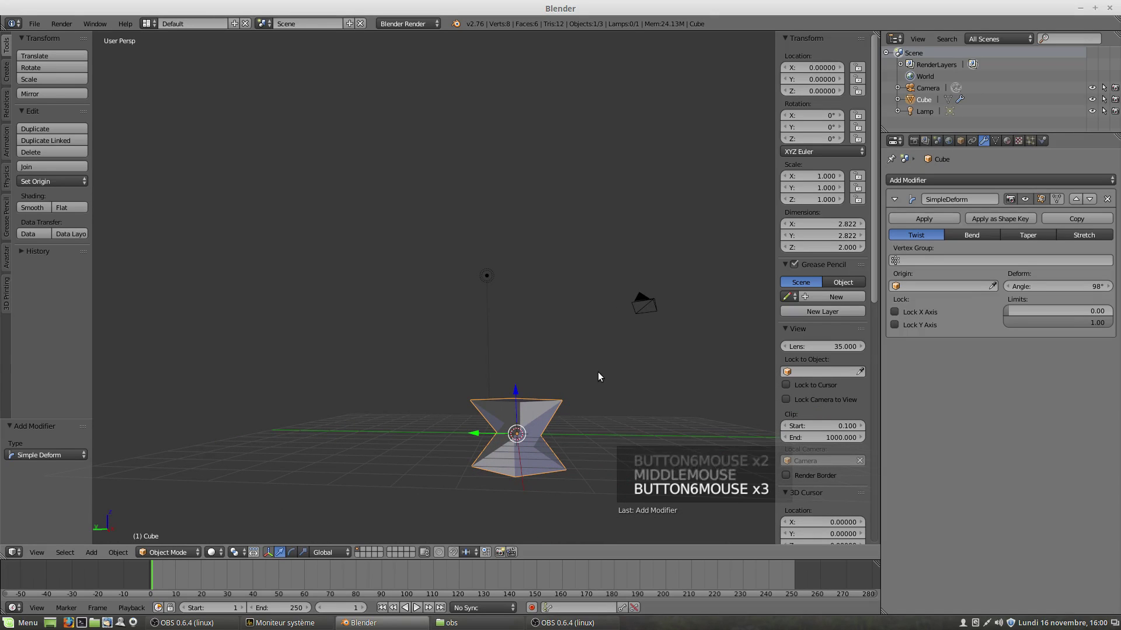
key("Tab")
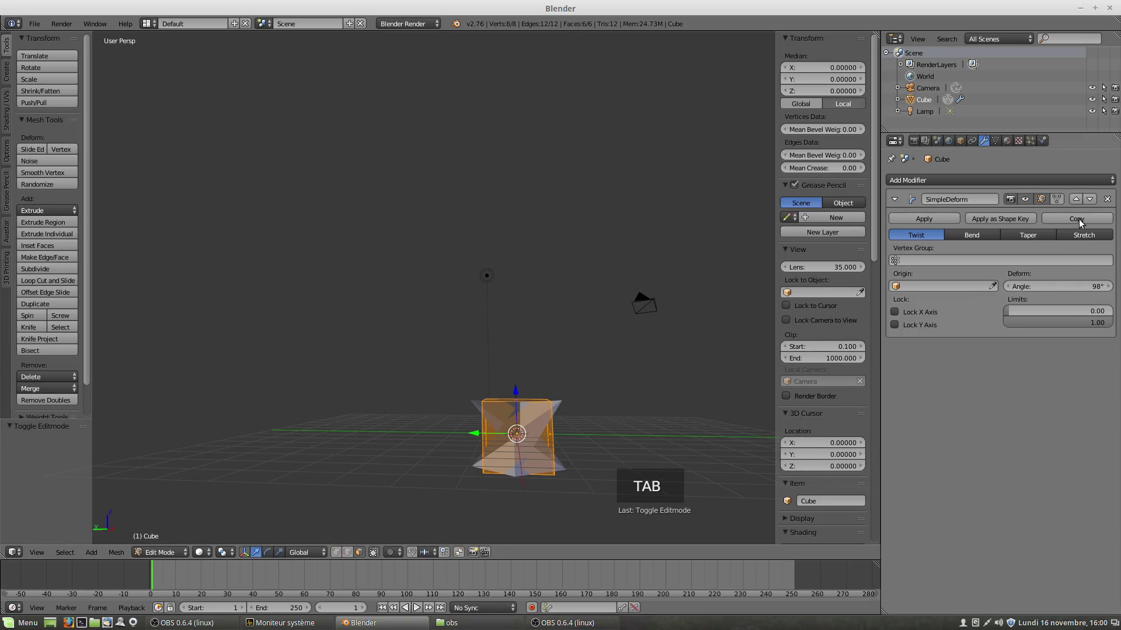
left_click(1057, 199)
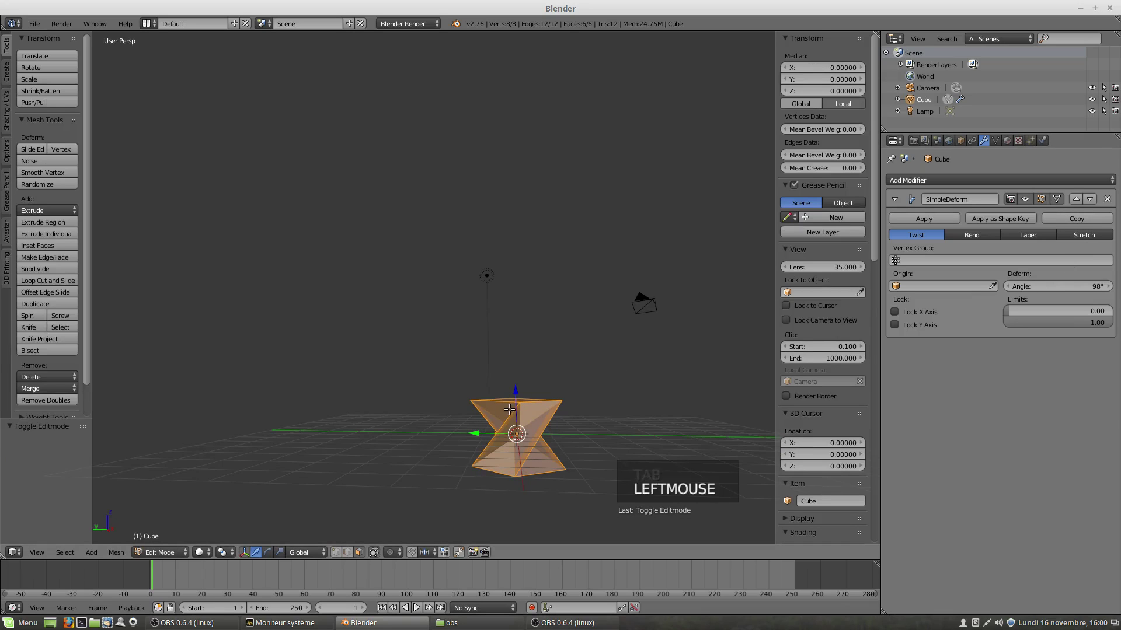
middle_click_drag(513, 453, 544, 451)
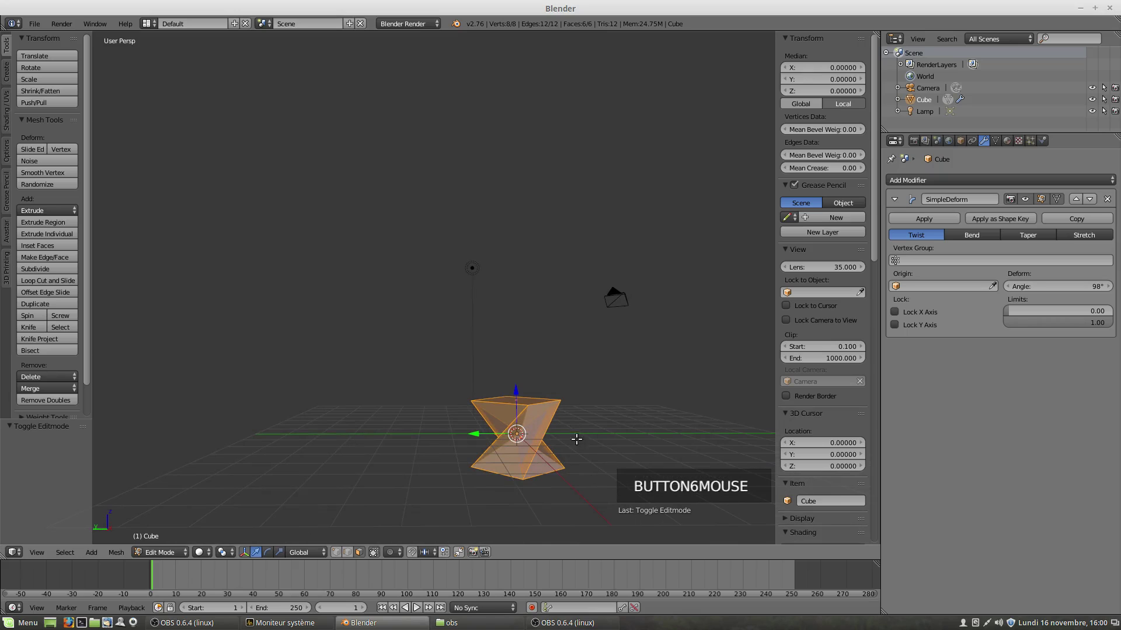
Step: Extrude the cube's top face upward four times, by about 2.0, 2.2, 2.8 and 2.4 units, forming a tall segmented column
right_click(558, 414)
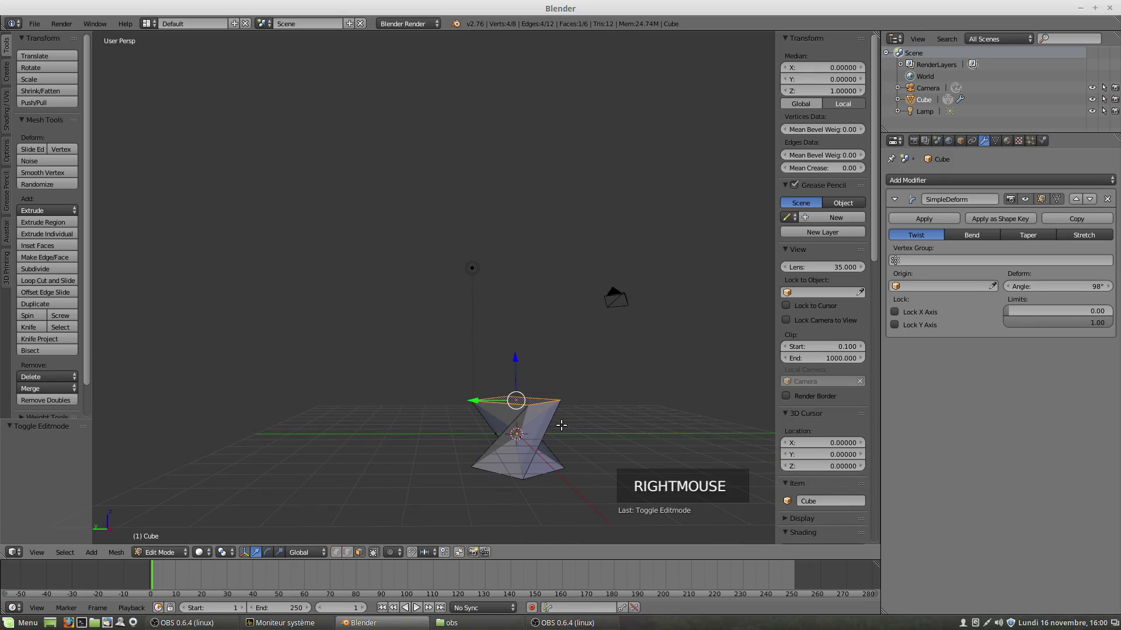
key("e")
key("e")
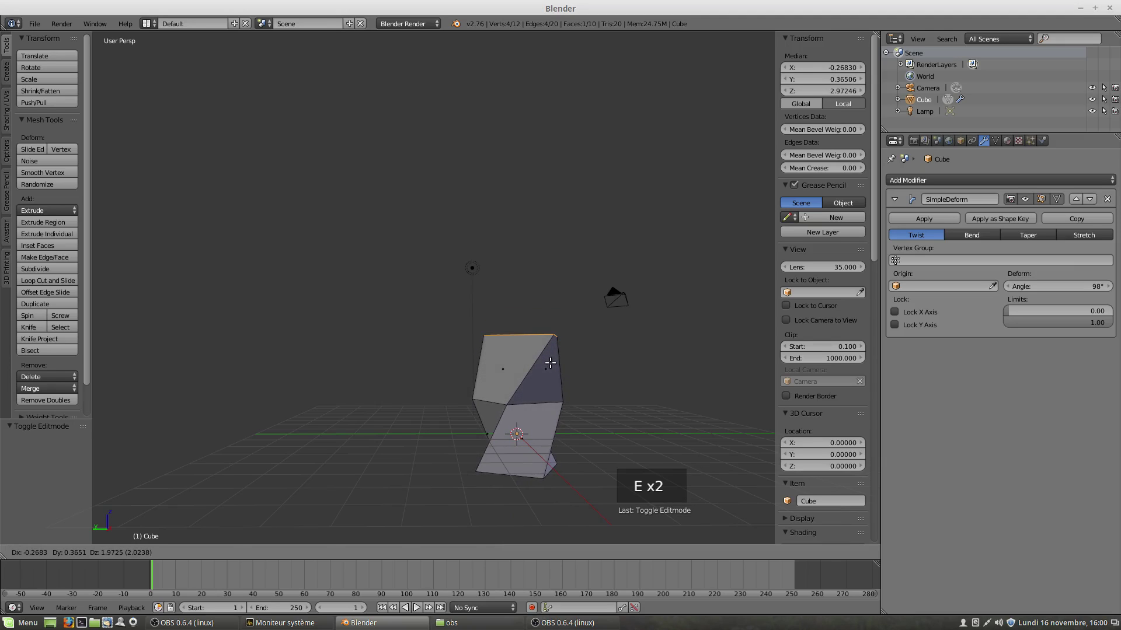
left_click(550, 362)
key("e")
key("e")
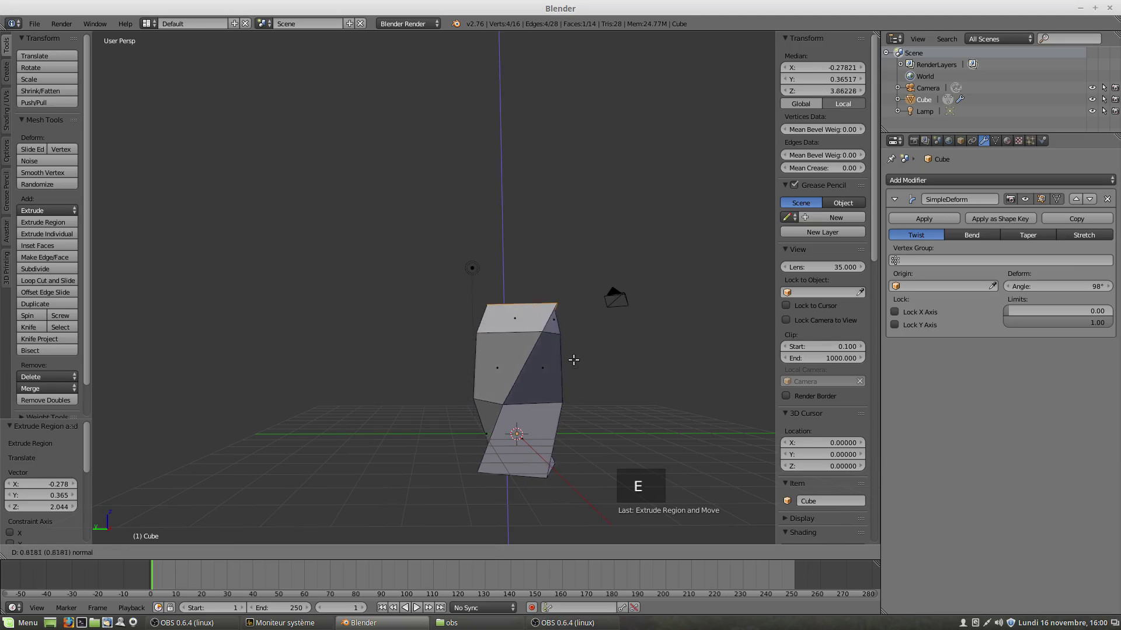
left_click(564, 319)
key("e")
key("e")
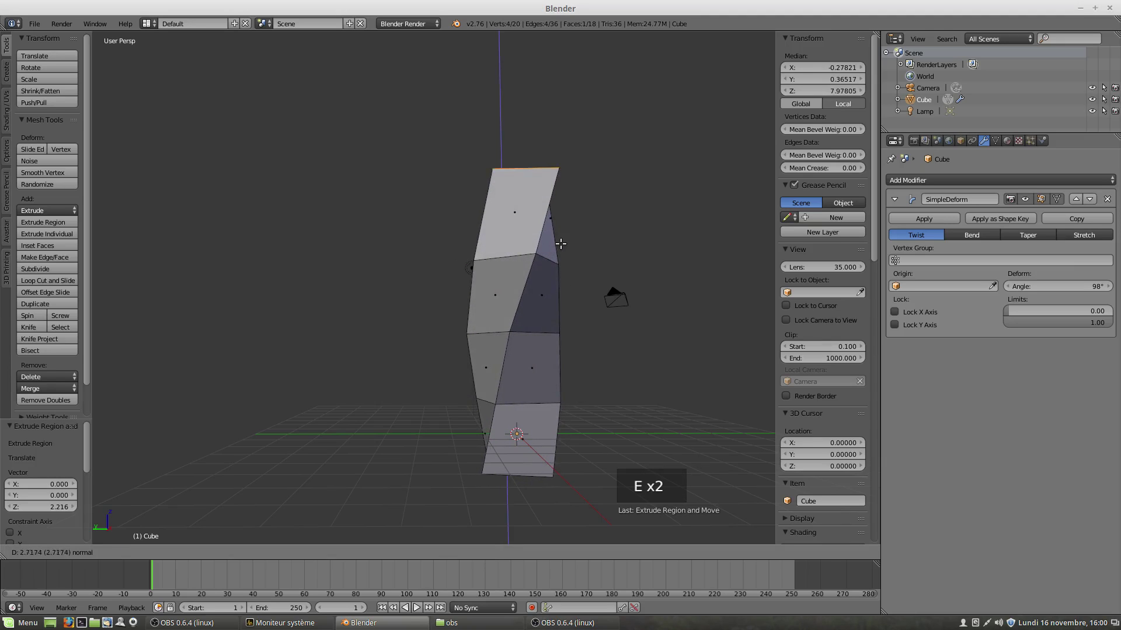
left_click(560, 243)
key("e")
left_click(562, 174)
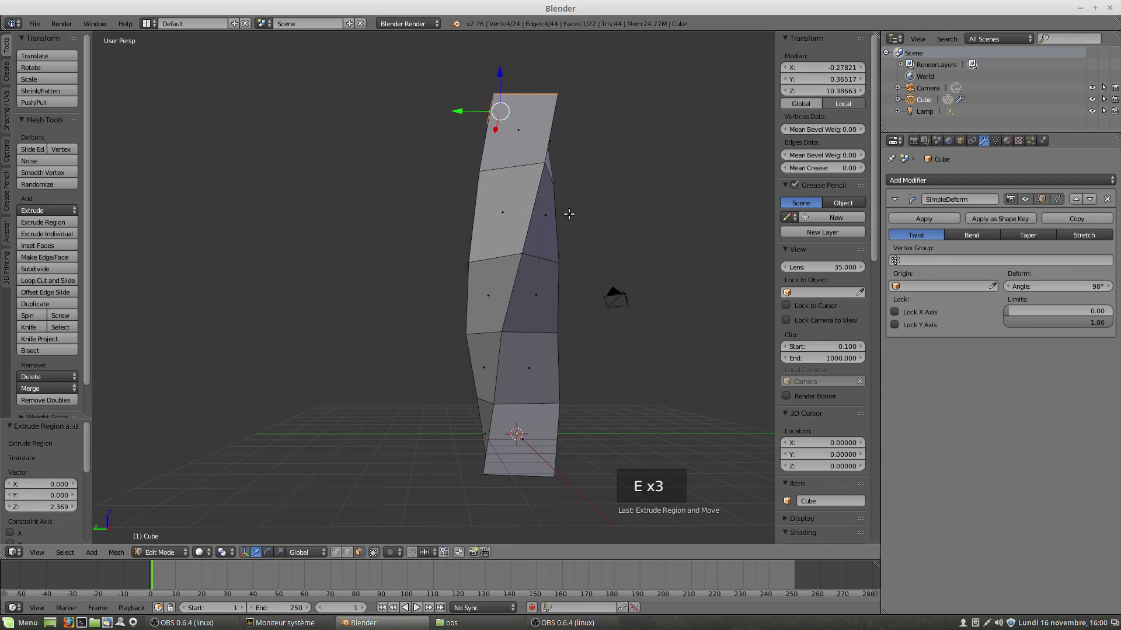
Step: Increase the twist's deform angle to about 281.8° and view the column from several sides
scroll(564, 377, "down", 2)
middle_click_drag(573, 416, 520, 257)
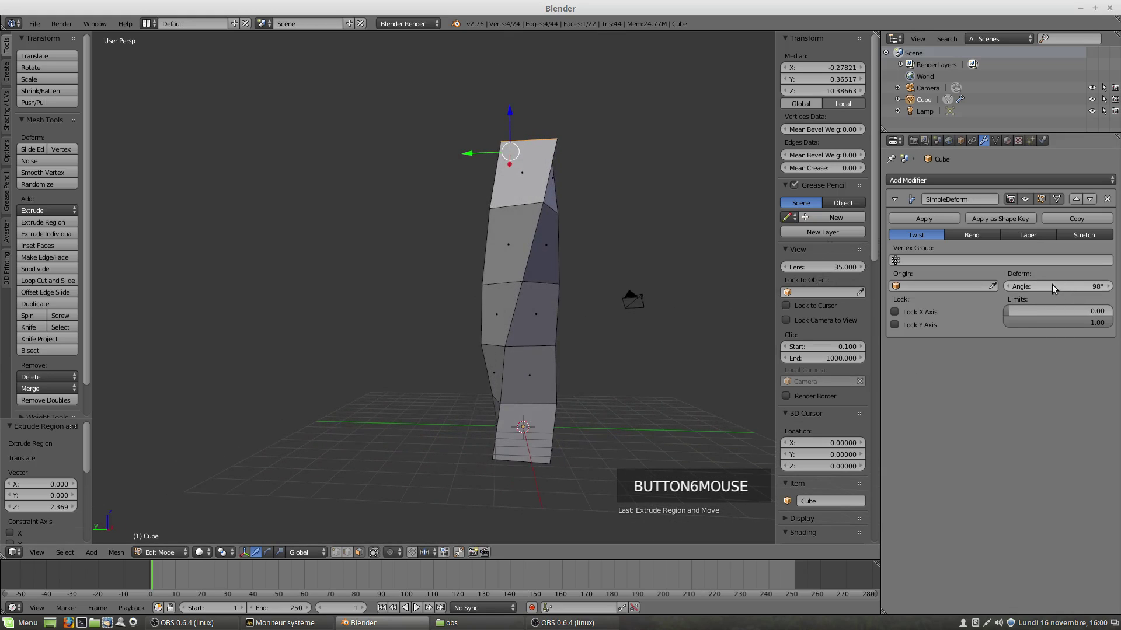
left_click_drag(1076, 295, 1120, 286)
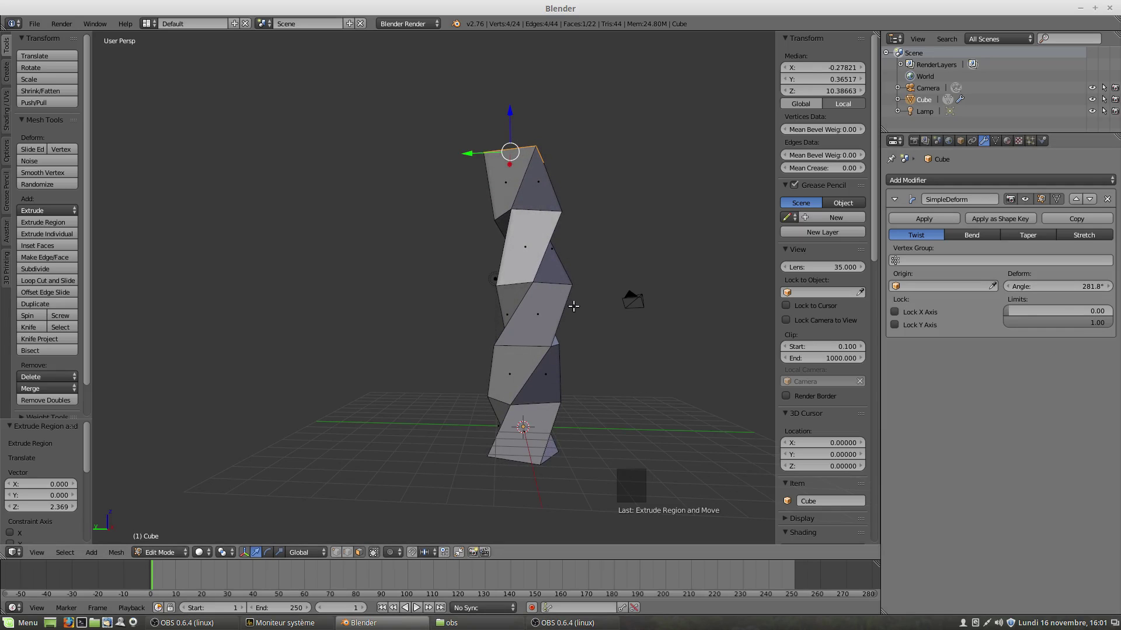
middle_click_drag(569, 305, 538, 377)
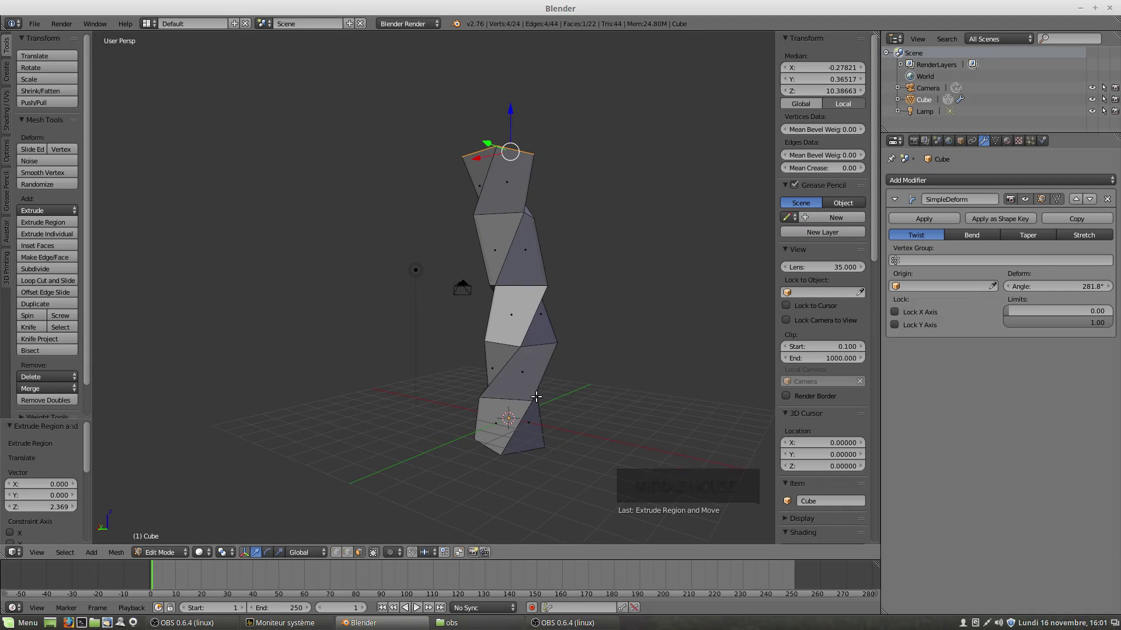
middle_click_drag(519, 375, 484, 384)
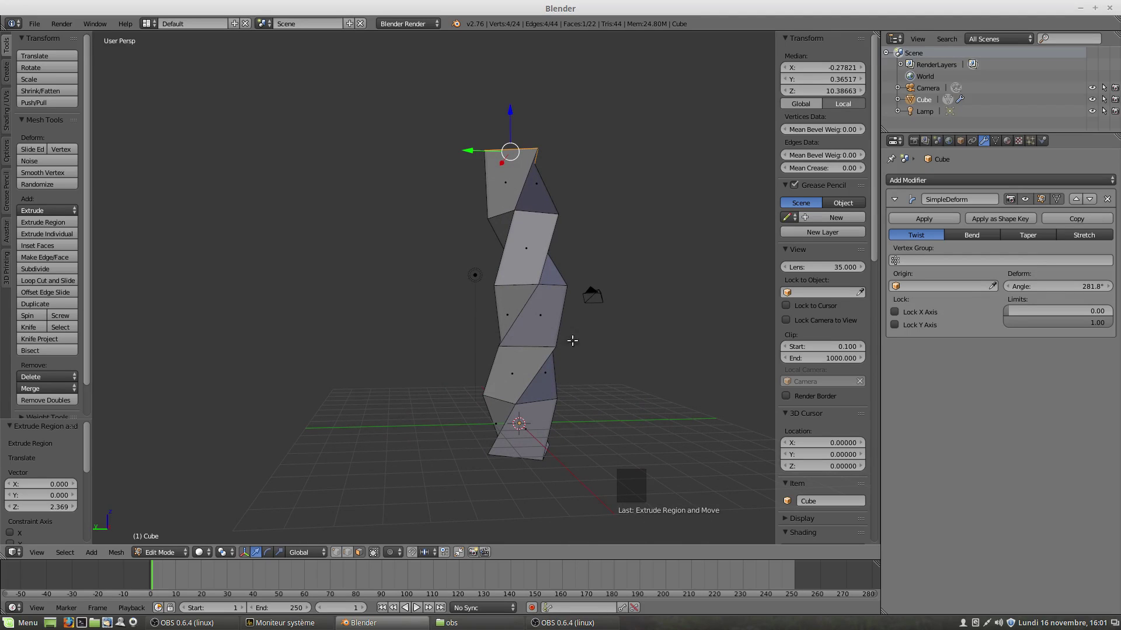
middle_click_drag(508, 371, 534, 371)
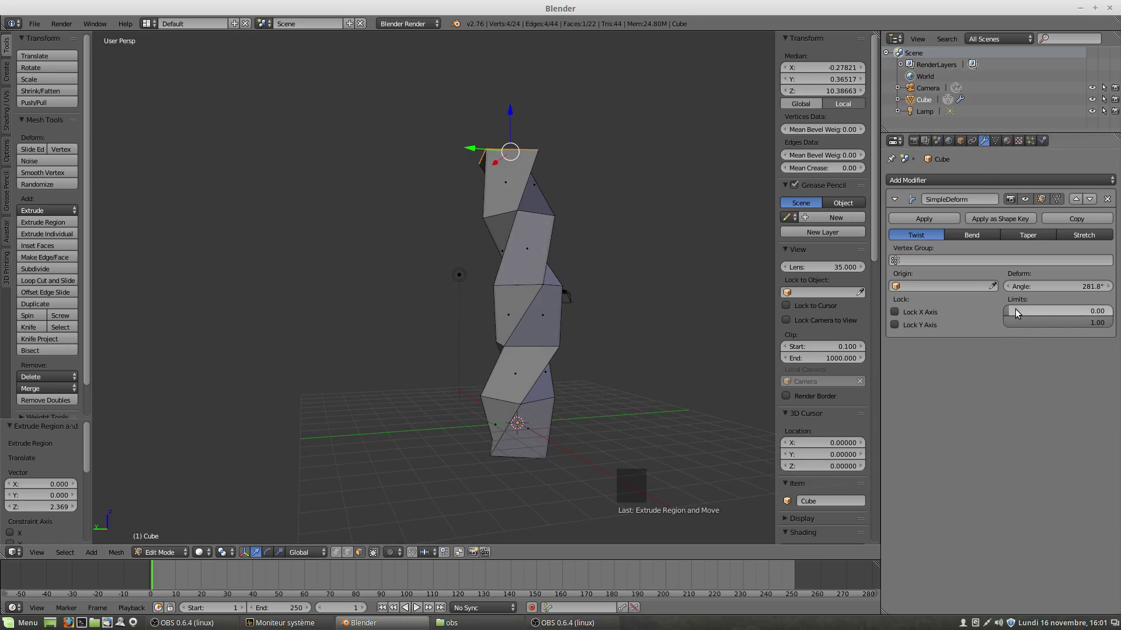
Step: Set the twist's deform angle to 360°, try 420°, and return it to 360°
left_click_drag(1051, 286, 1107, 286)
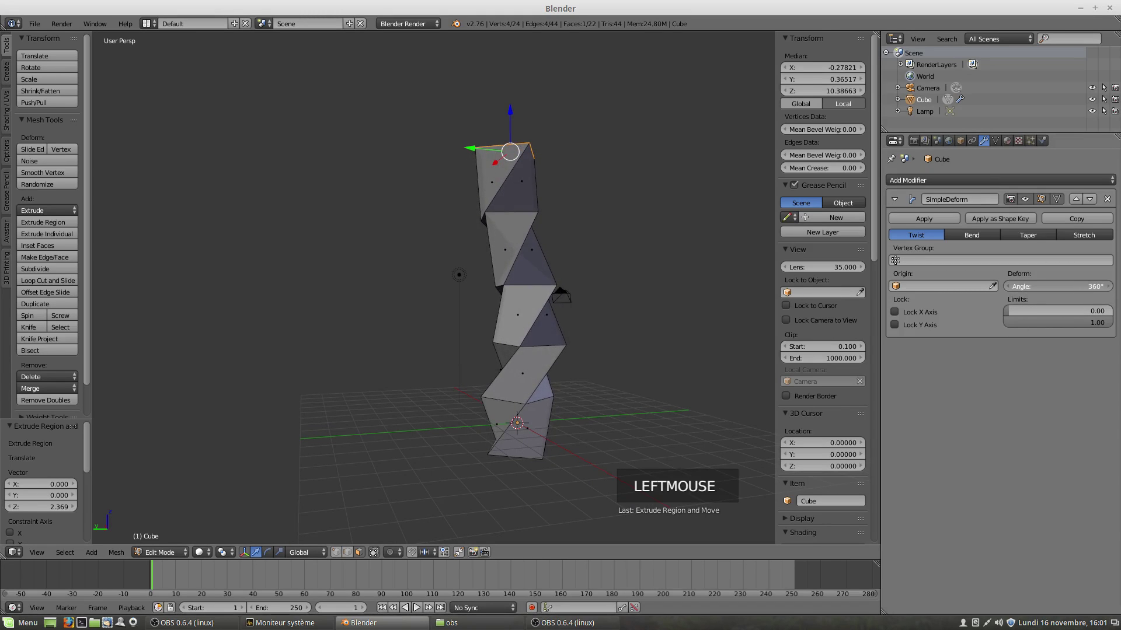
left_click(1080, 286)
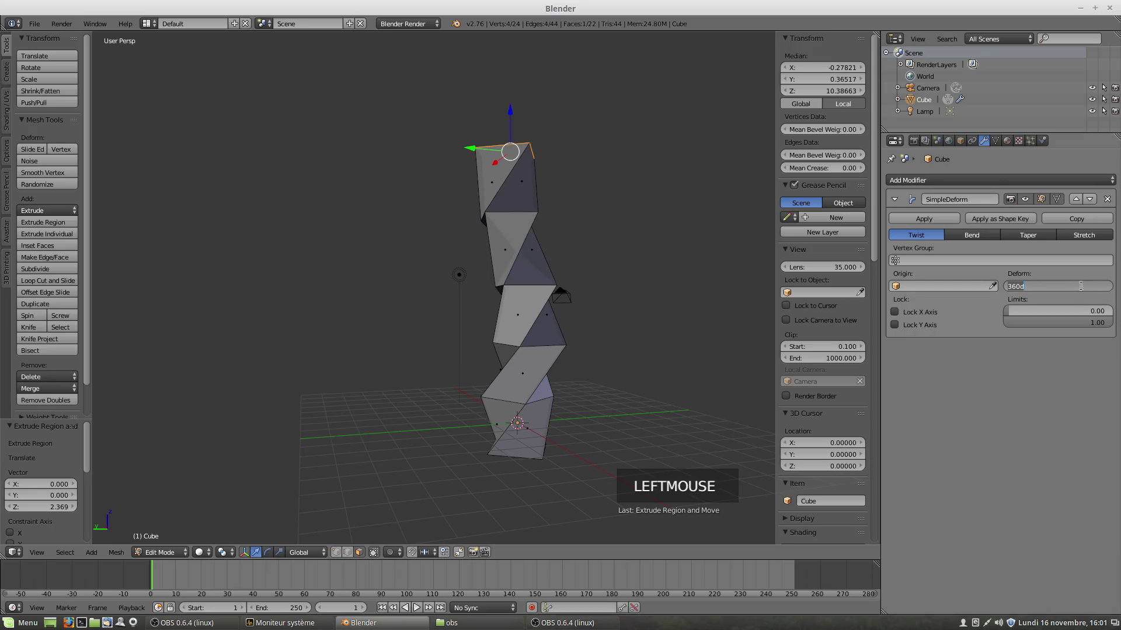
type("420")
key("Return")
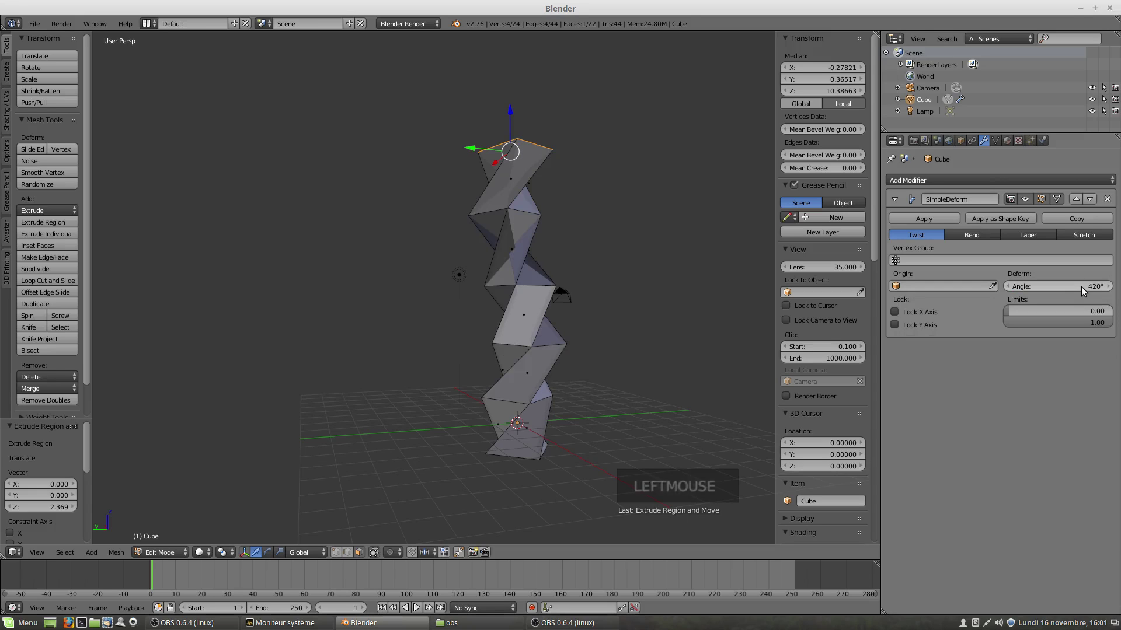
mouse_move(1075, 283)
left_mouse_down()
mouse_move(1109, 284)
mouse_move(1031, 284)
mouse_move(1080, 287)
left_mouse_up()
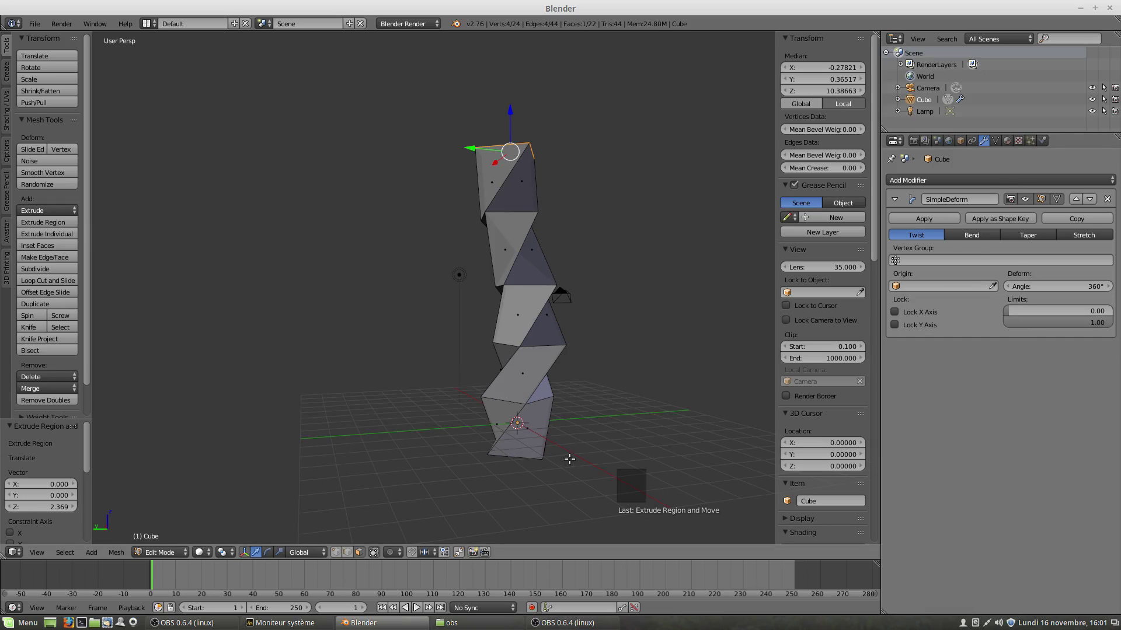
Step: Try adjusting the twist's lower limit with the column in front view, returning it to 0.00
middle_click_drag(569, 459, 570, 455)
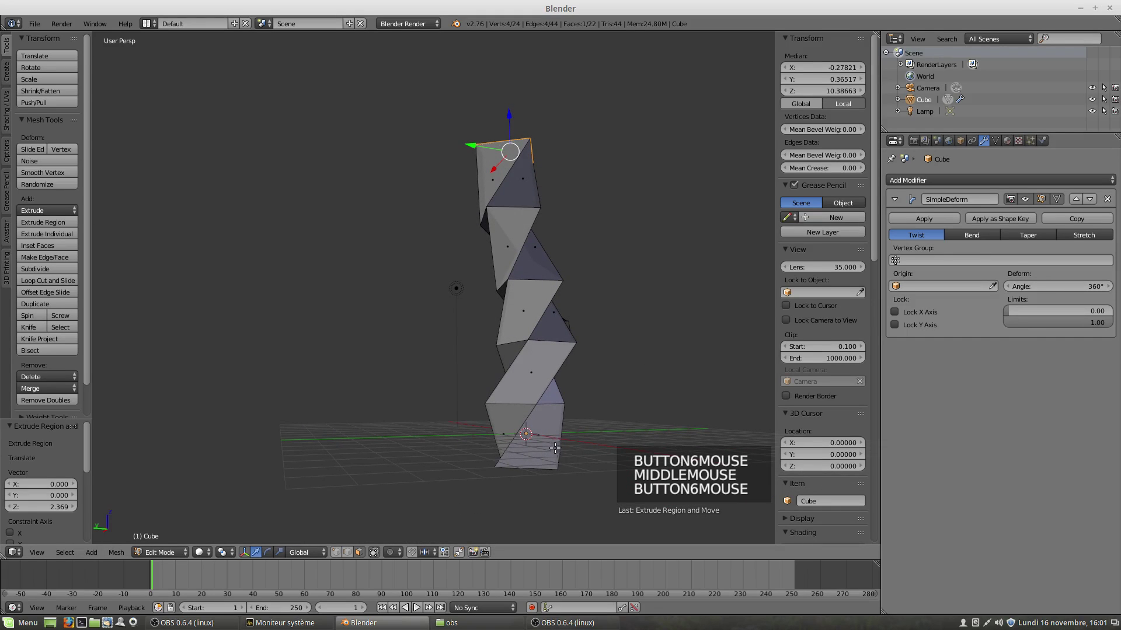
scroll(542, 448, "left", 1)
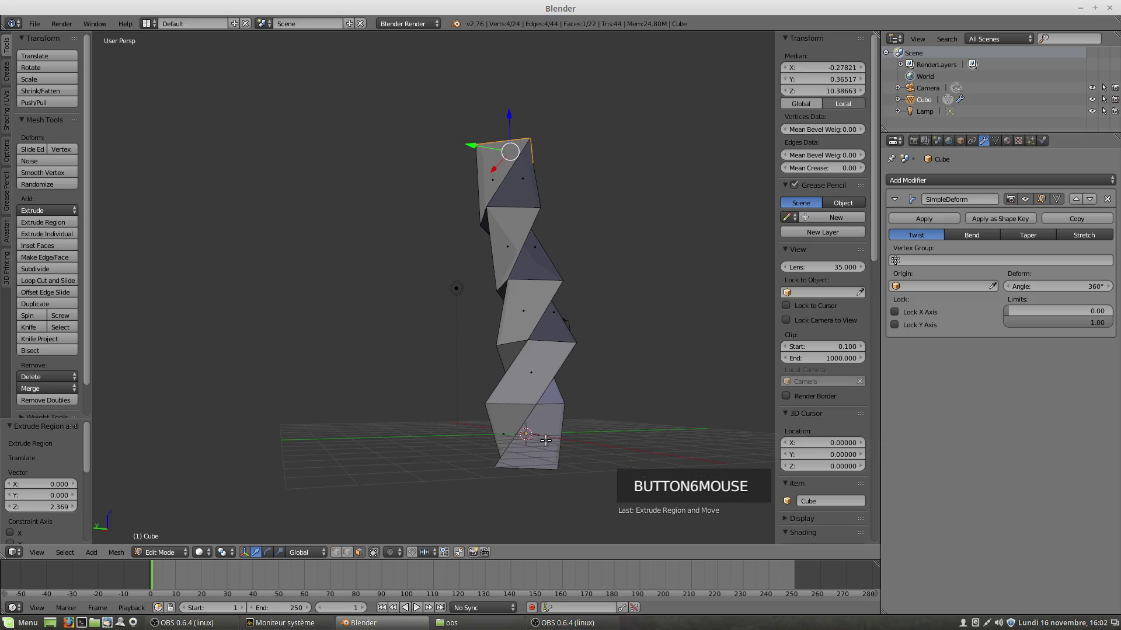
key("KP_1")
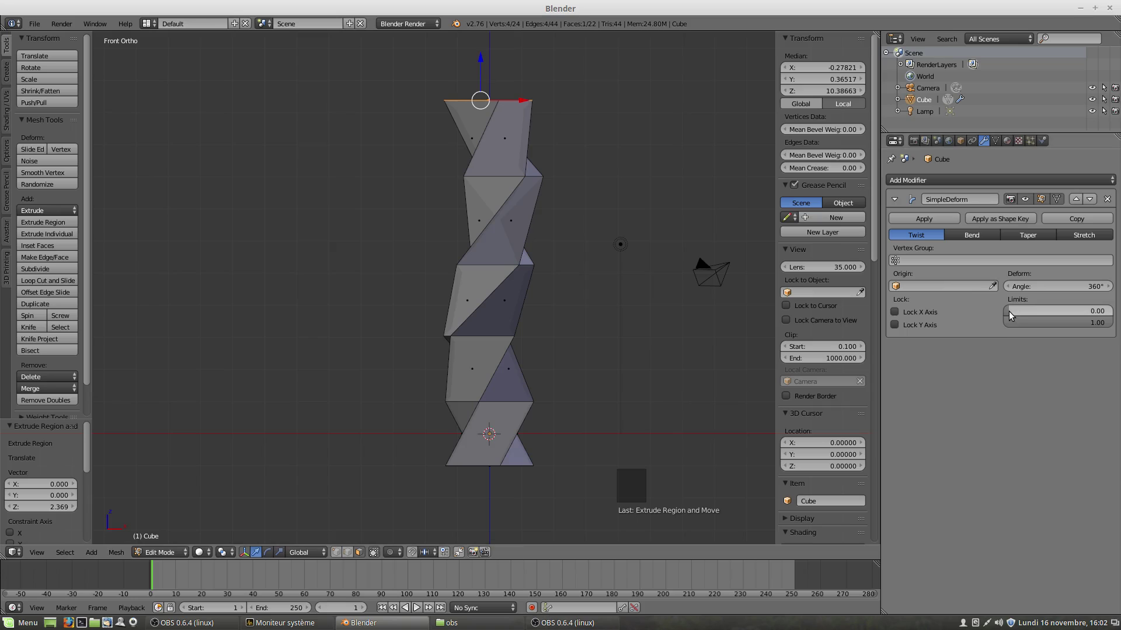
mouse_move(1012, 315)
left_mouse_down()
mouse_move(1084, 316)
mouse_move(1005, 315)
left_mouse_up()
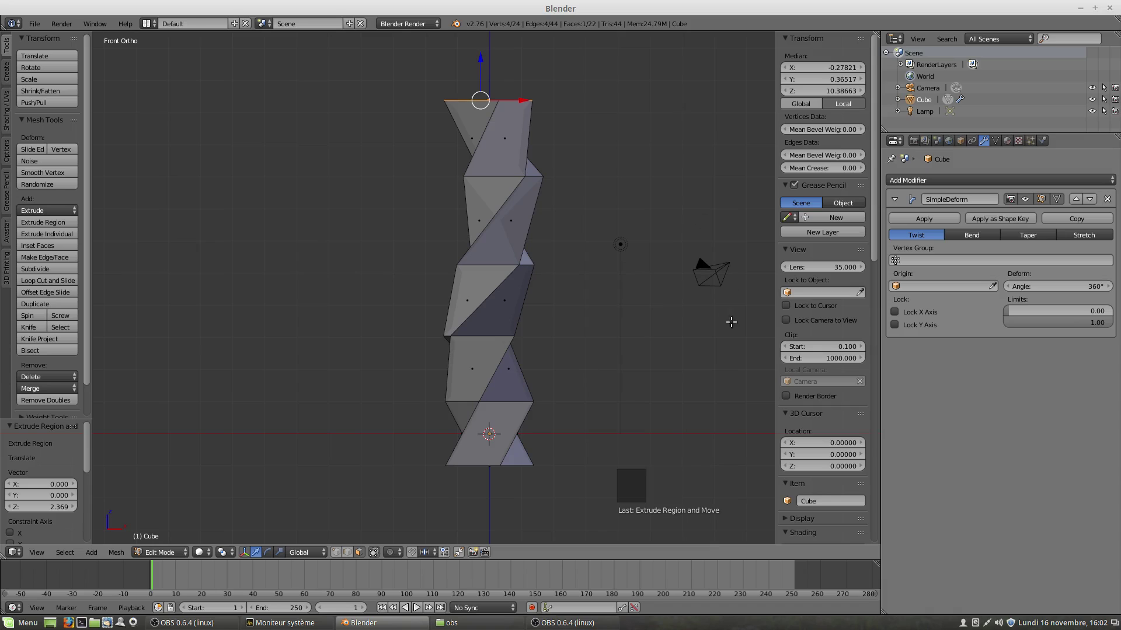
Step: Add a Subdivision Surface modifier to the column and set its view subdivisions to 2
left_click(920, 181)
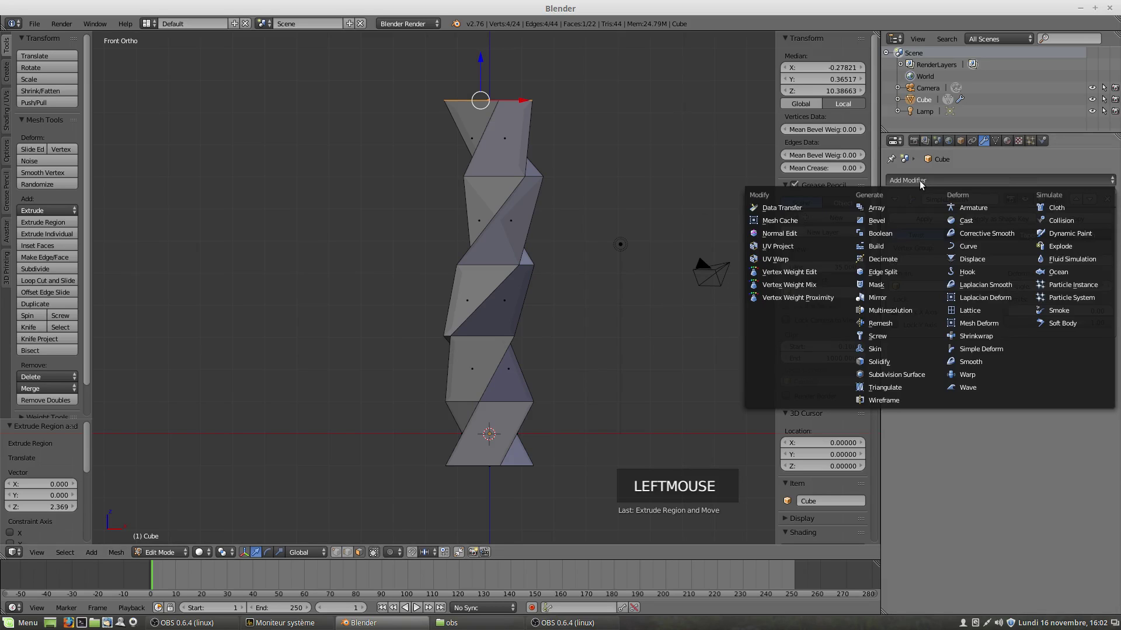
left_click(884, 373)
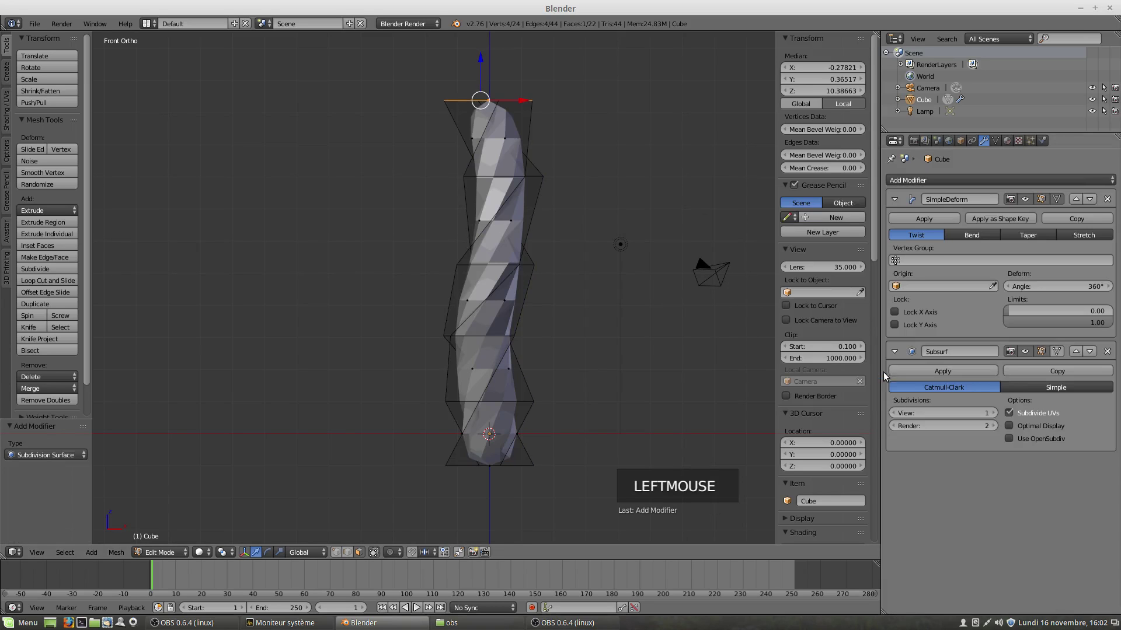
left_click(993, 413)
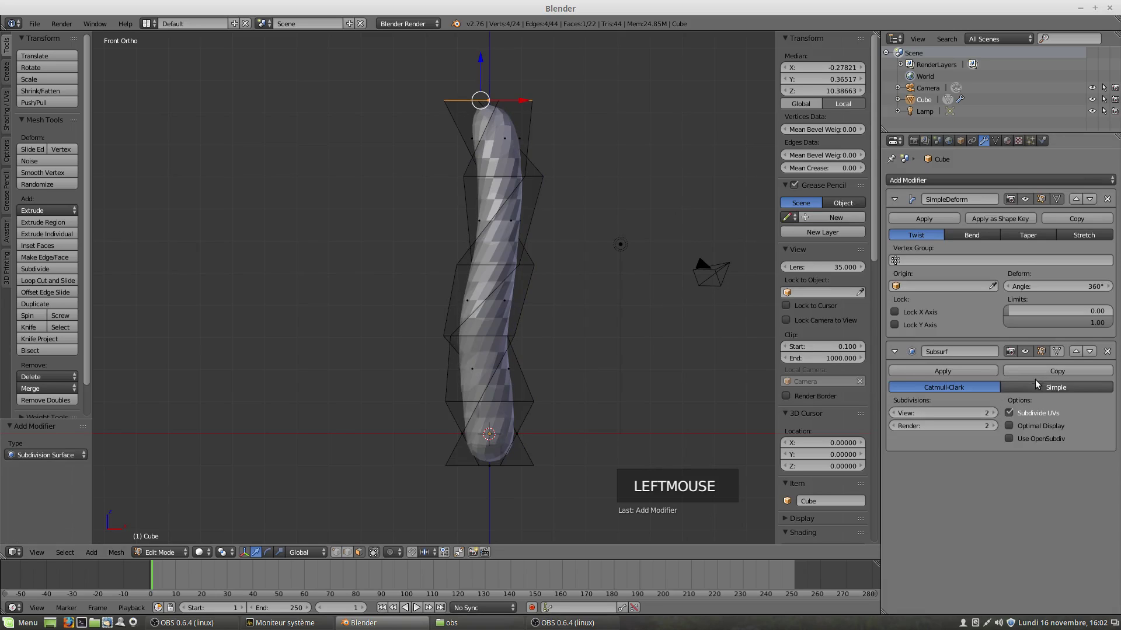
Step: Move the Subdivision Surface modifier above the Simple Deform modifier and set its view subdivisions to 3
left_click(1076, 351)
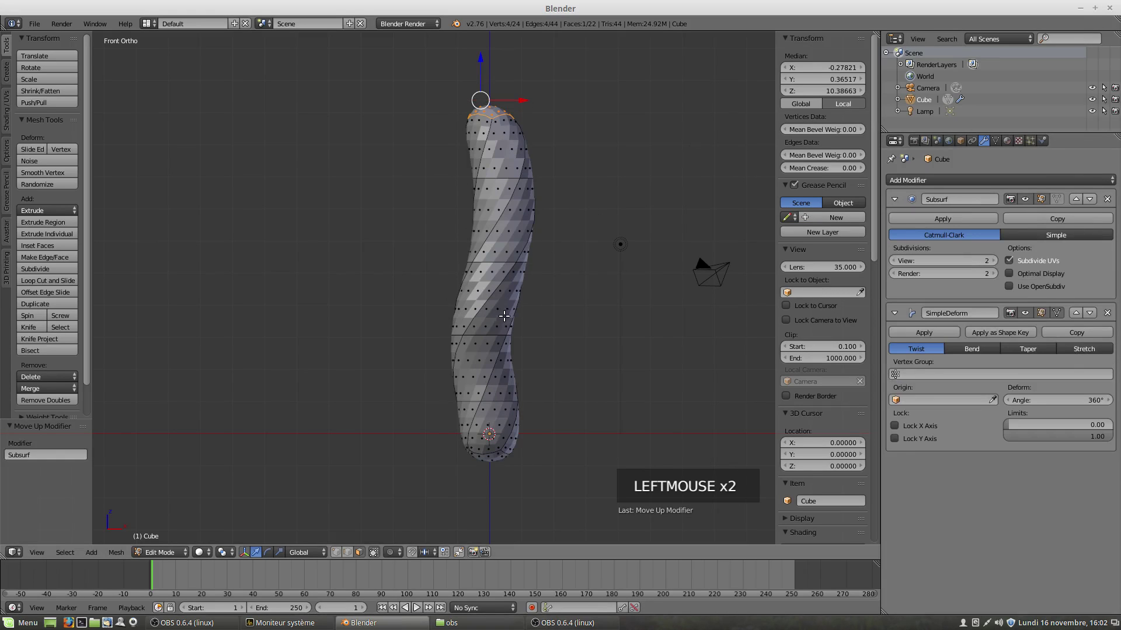
middle_click_drag(504, 316, 536, 279)
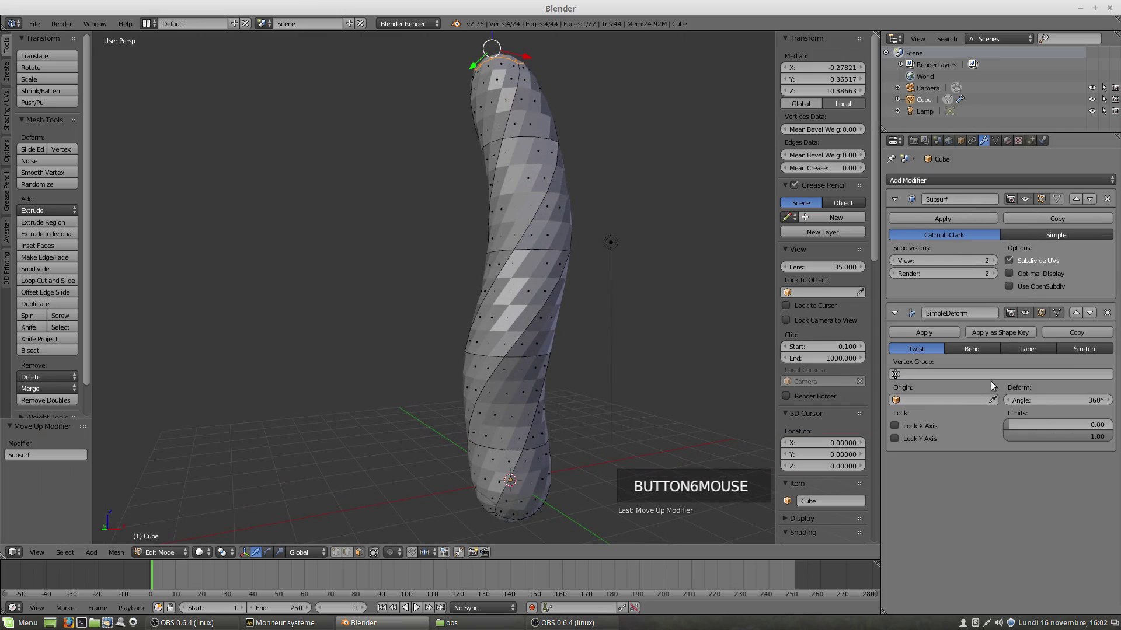
left_click(992, 261)
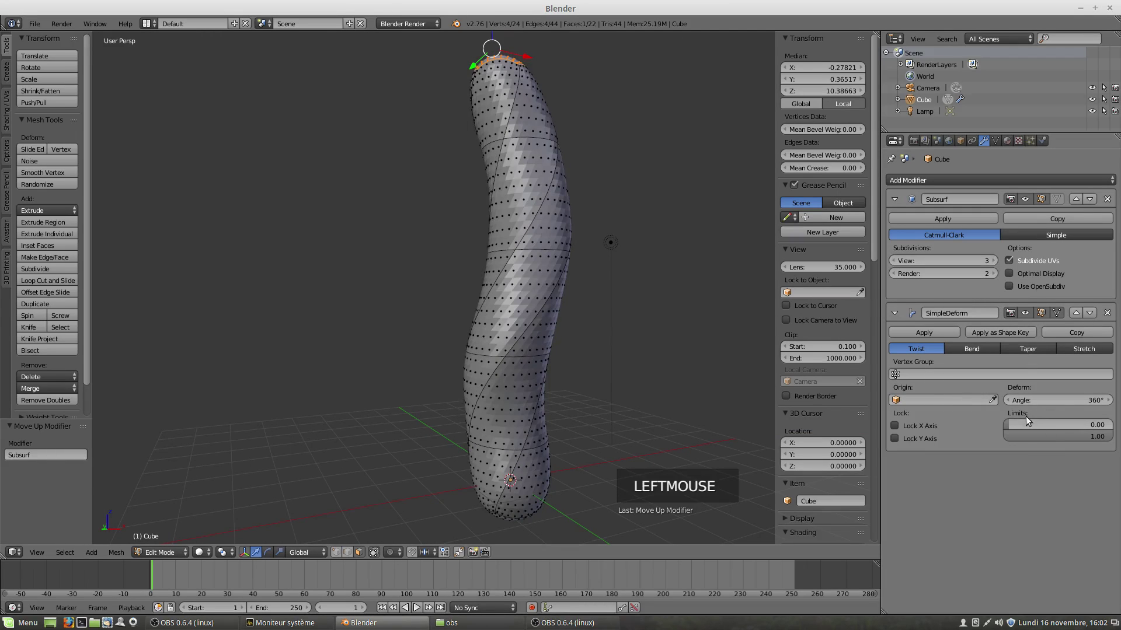
Step: Adjust the twist angle to 359.2°, and try a lower limit of about 0.49 before restoring it to 0.00
mouse_move(1035, 401)
left_mouse_down()
mouse_move(870, 401)
mouse_move(1056, 402)
mouse_move(1034, 405)
left_mouse_up()
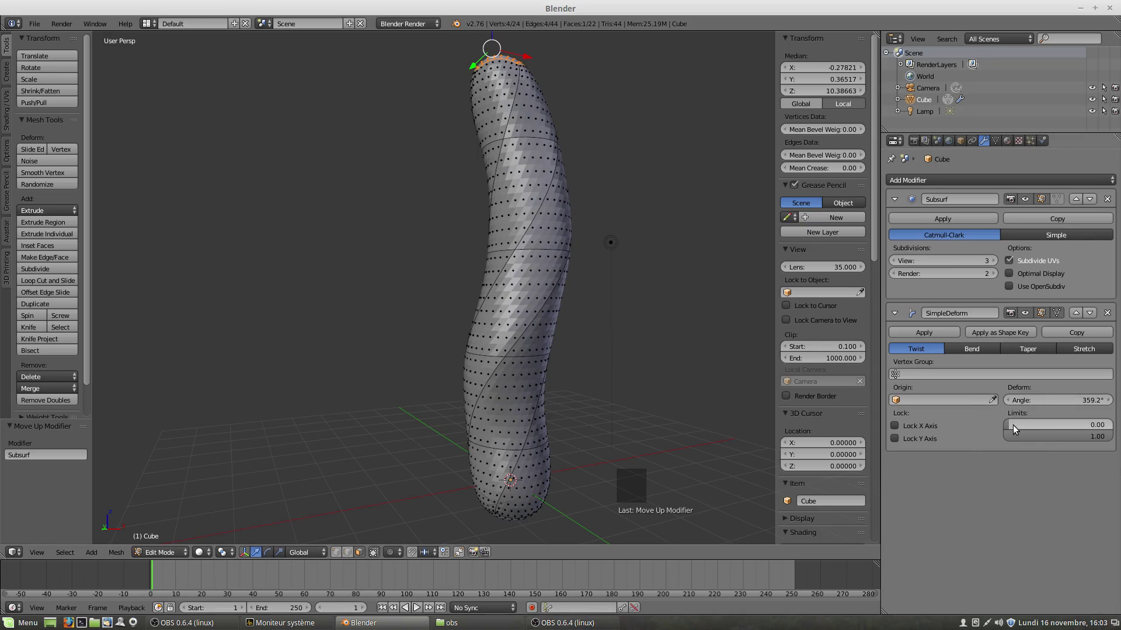
left_click_drag(1014, 425, 1060, 428)
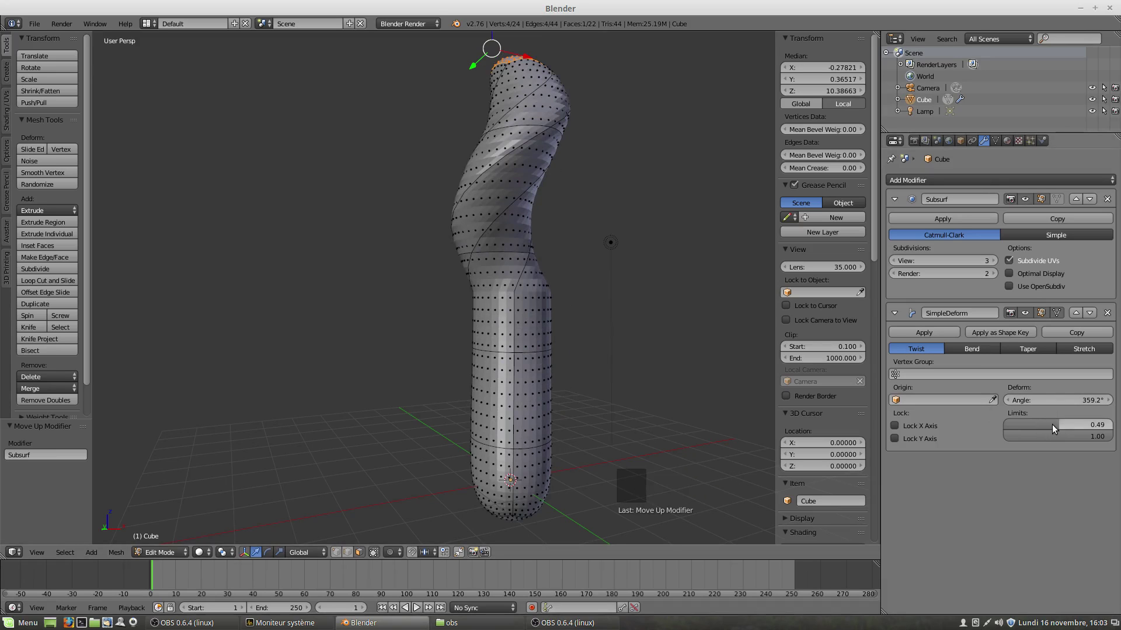
left_click_drag(1052, 425, 1005, 425)
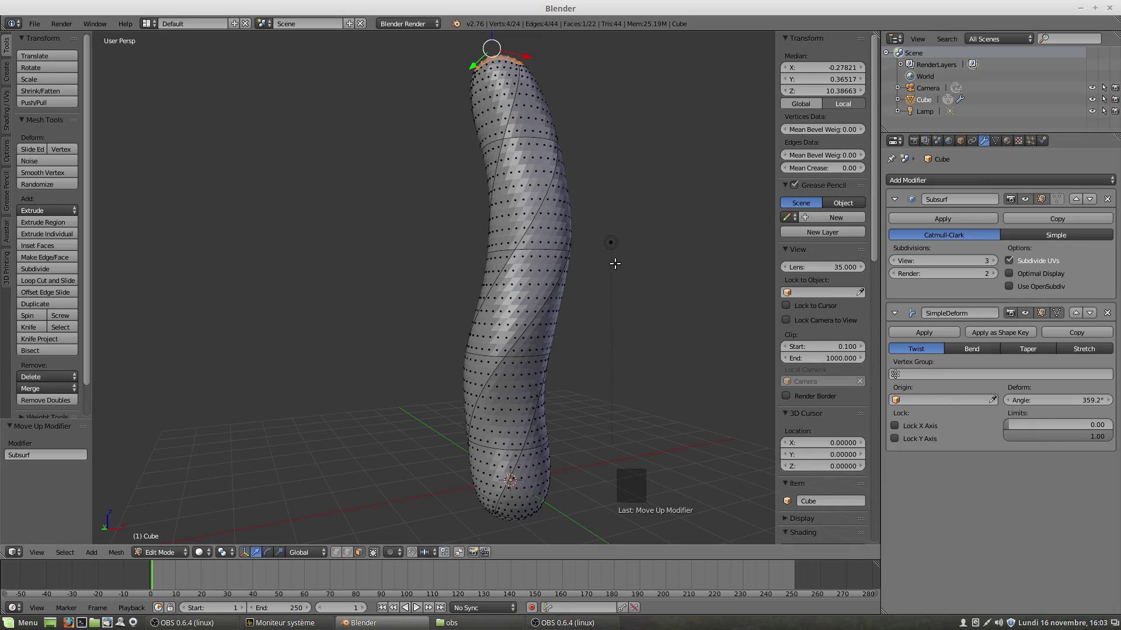
Step: Try an upper twist limit of about 0.59 on the smoothed column, restoring it to 1.00
left_click_drag(1104, 442, 1071, 442)
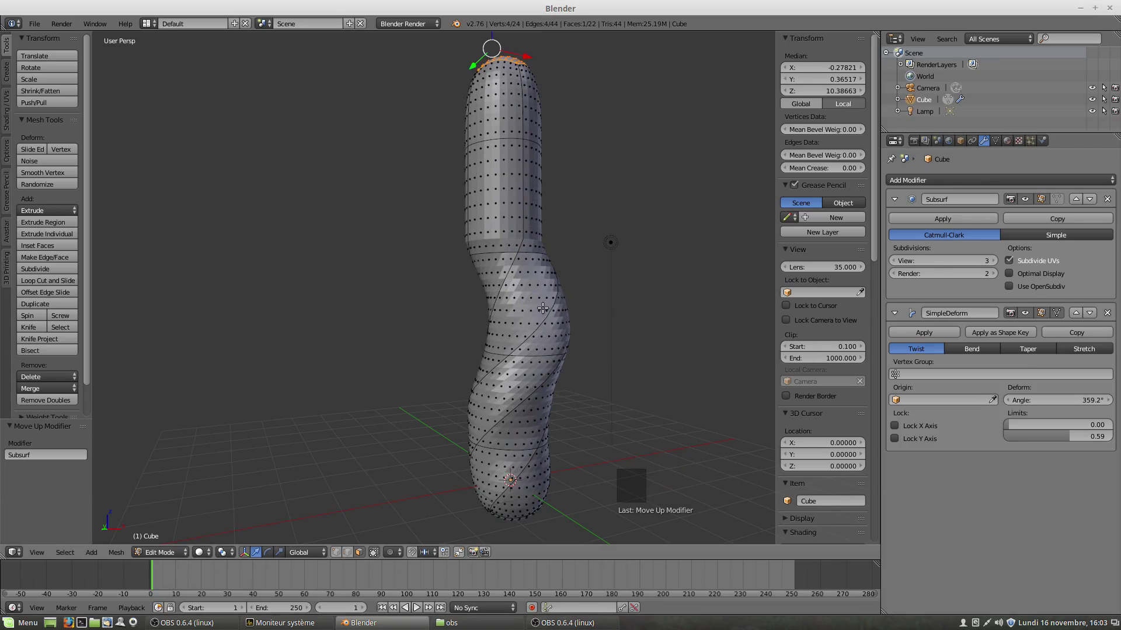
scroll(543, 383, "down", 2)
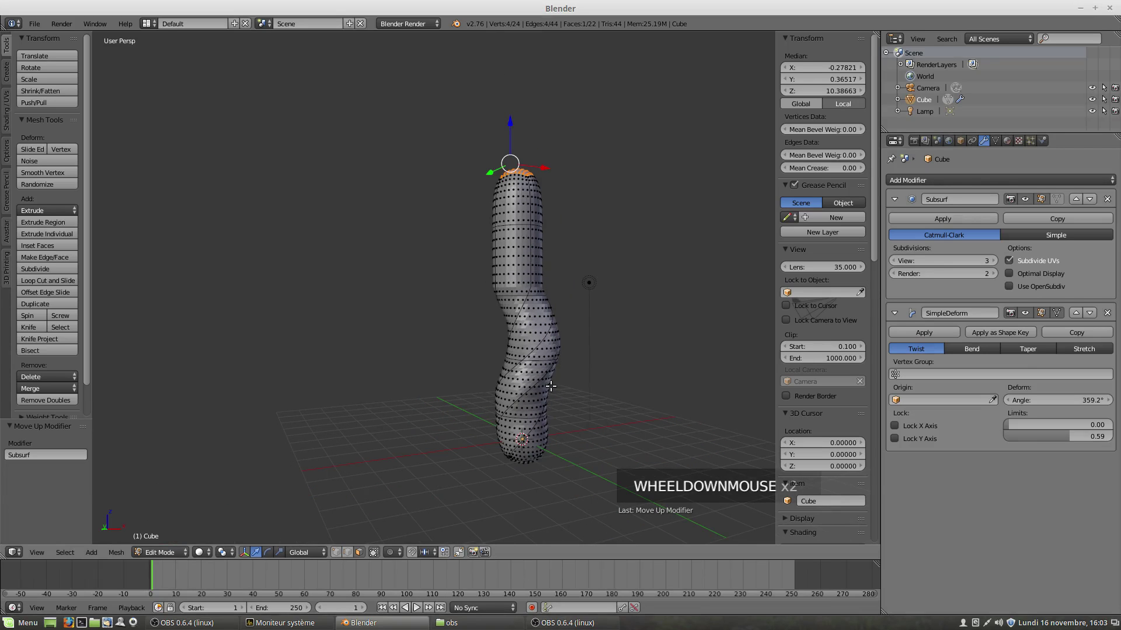
left_click_drag(1059, 437, 1083, 423)
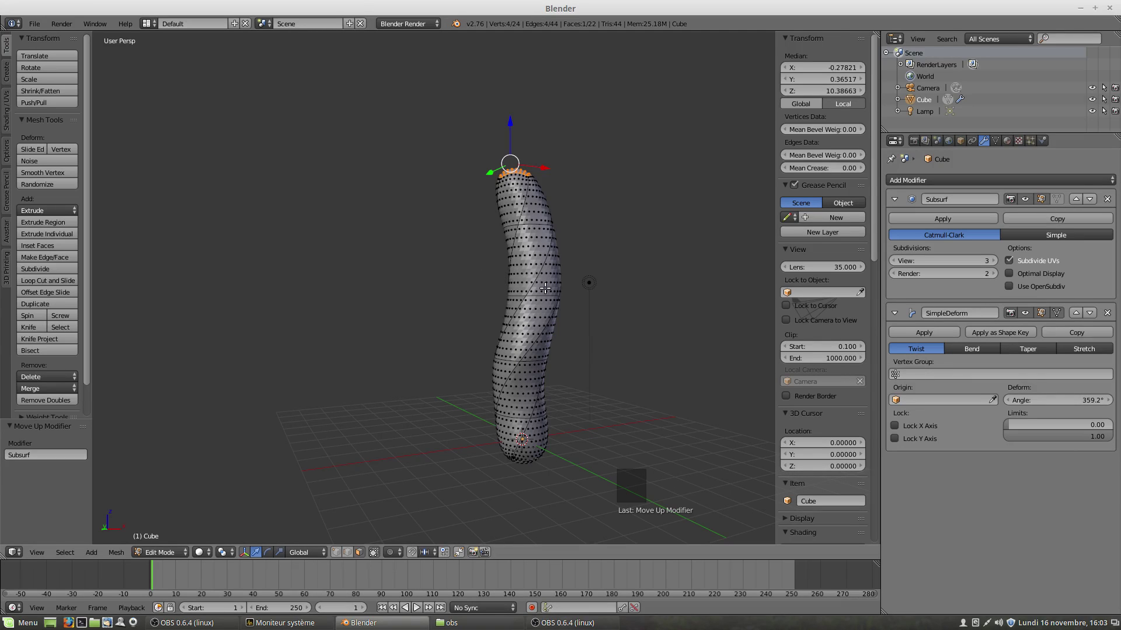
Step: Show the column in wireframe and select only its two adjoining middle segments, leaving both ends unselected
key("z")
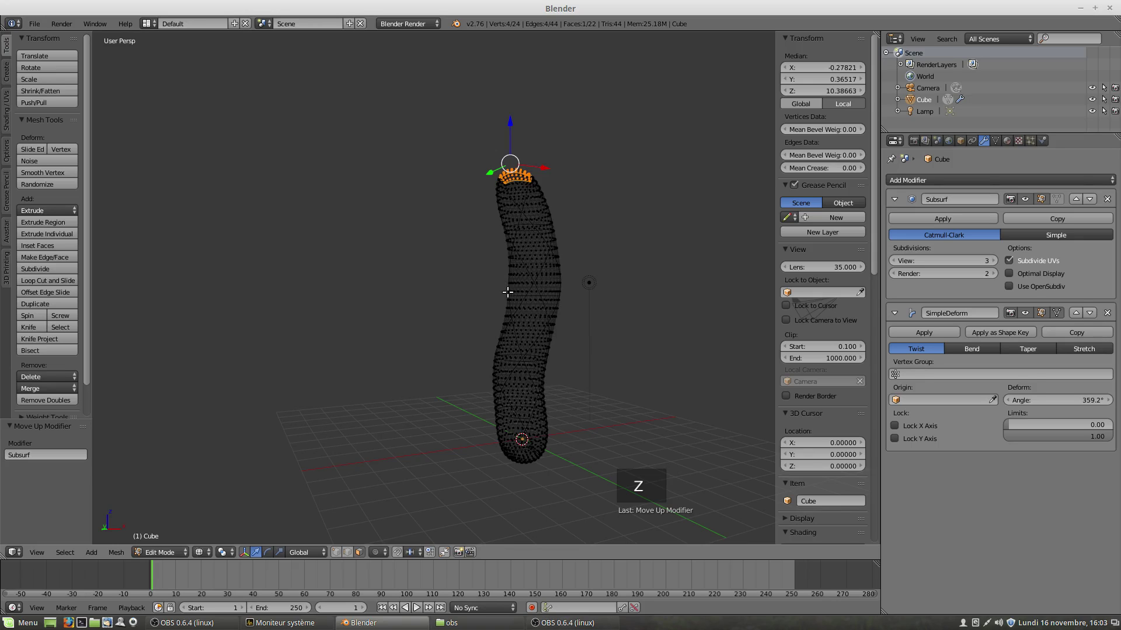
key("a")
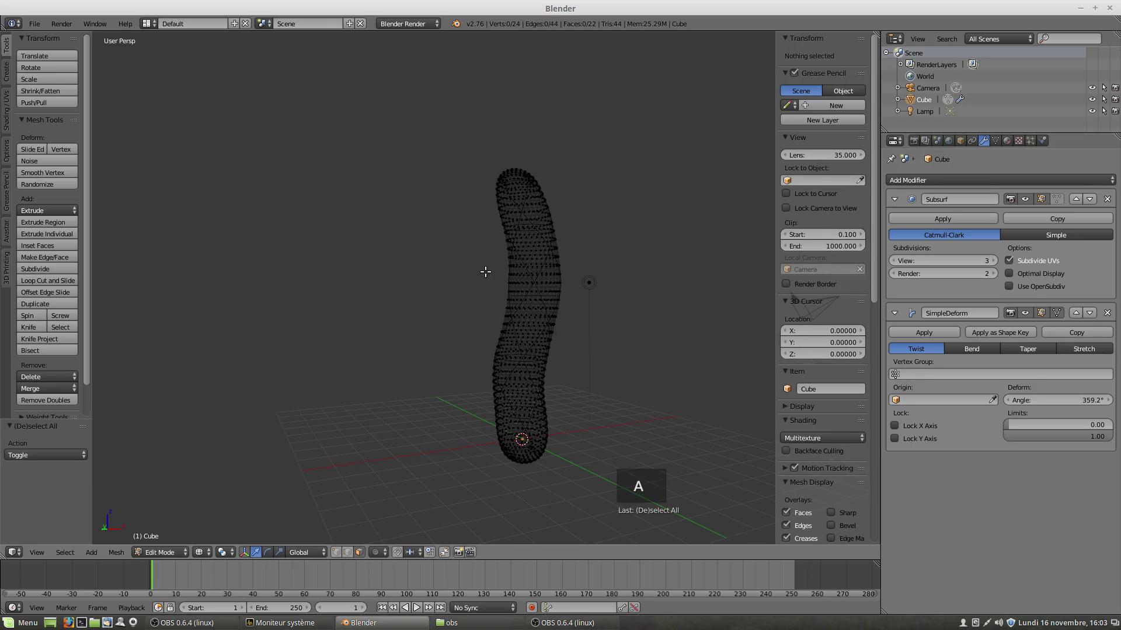
key("b")
left_click_drag(462, 262, 629, 365)
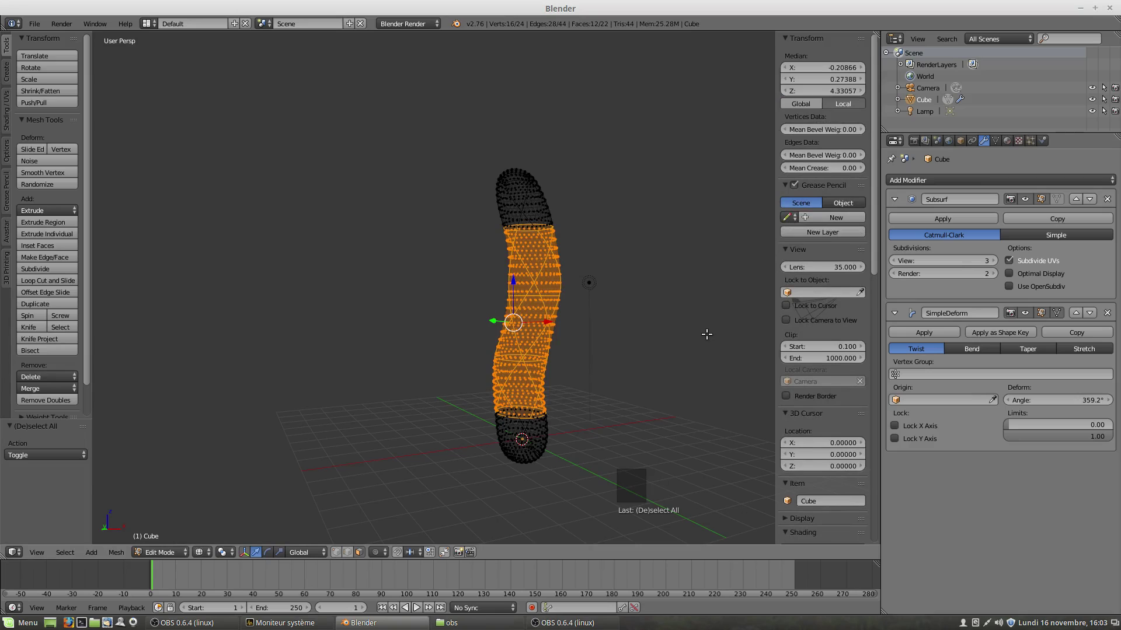
key("ctrl+KP_Subtract")
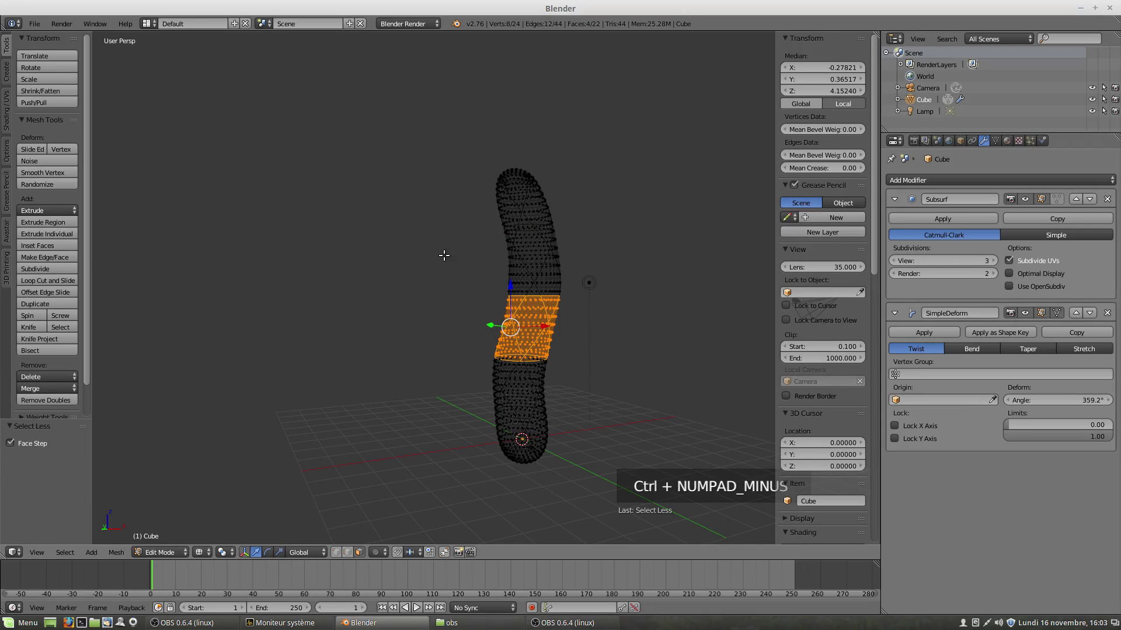
key("b")
left_click_drag(444, 247, 601, 303)
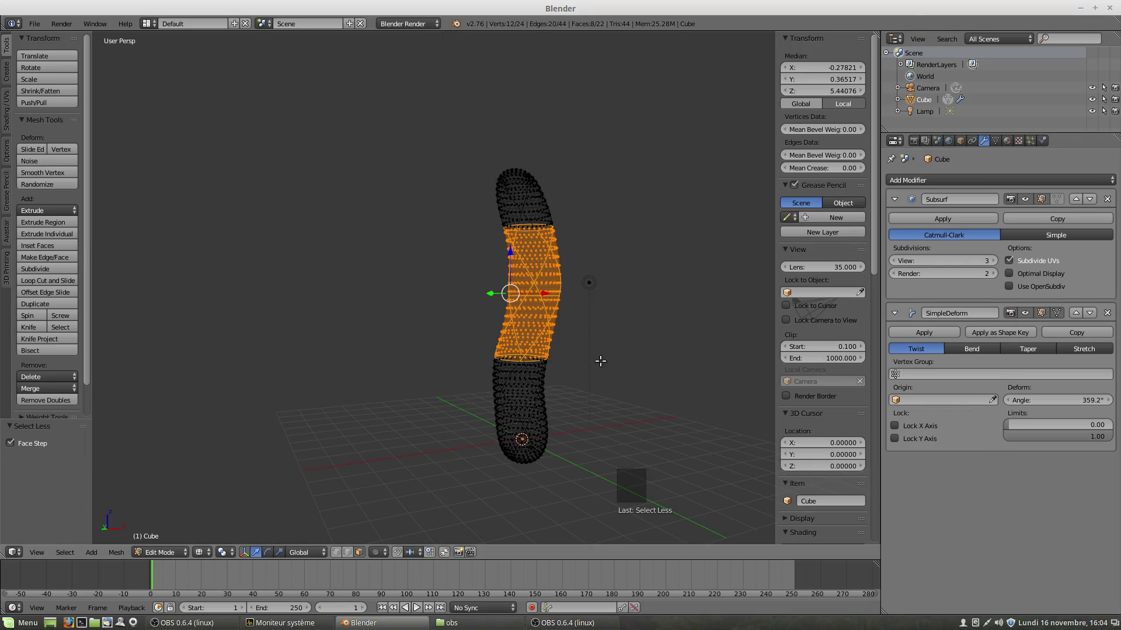
Step: Assign the selected middle vertices to a new vertex group and check it in the mesh's group list
key("ctrl+g")
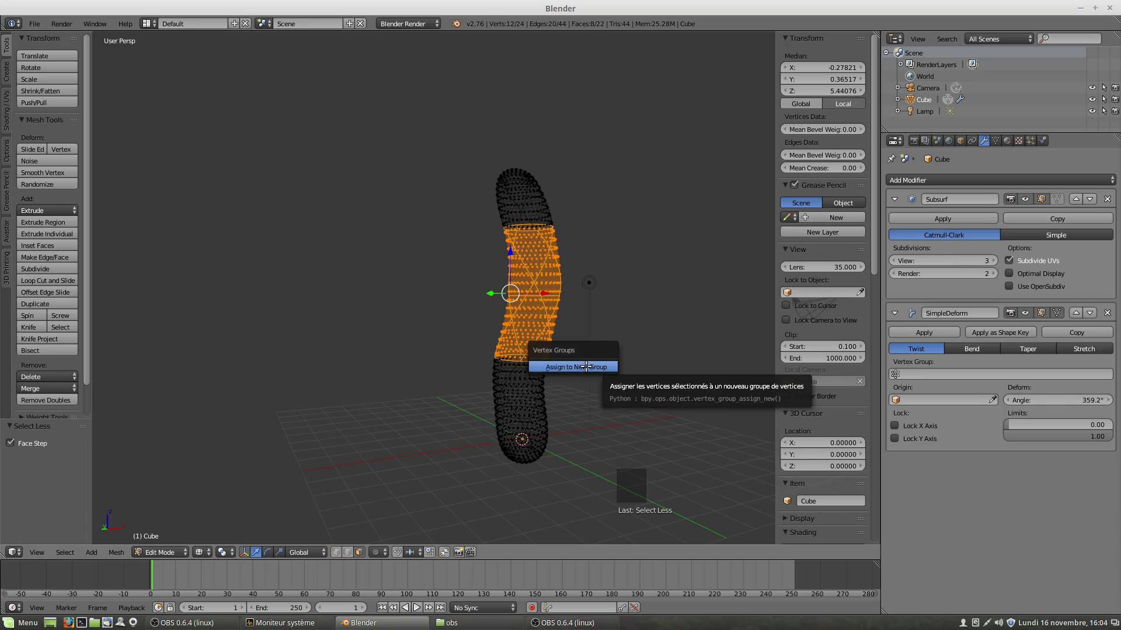
left_click(586, 366)
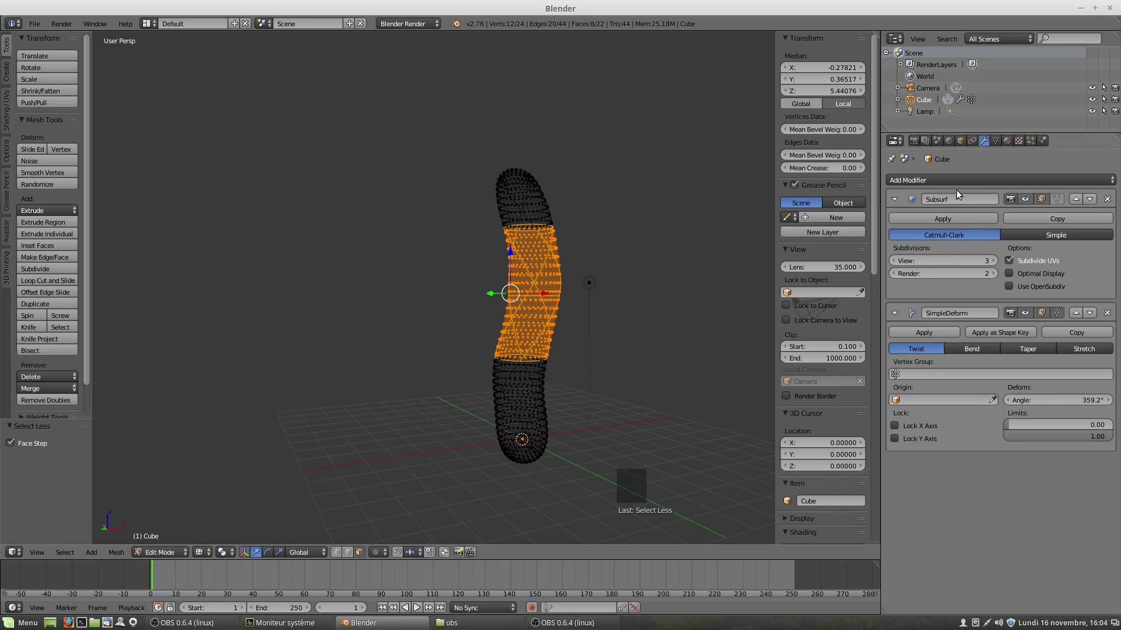
left_click(995, 141)
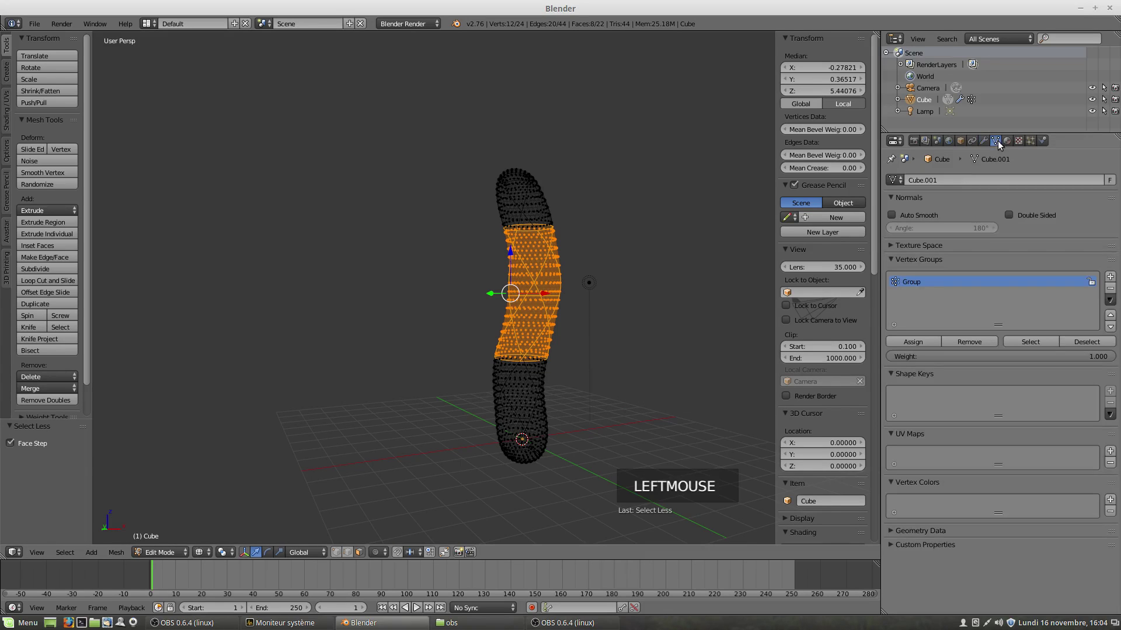
left_click(906, 282)
Step: Restrict the Simple Deform twist to the vertex group named Group and inspect the column in solid shading
left_click(984, 142)
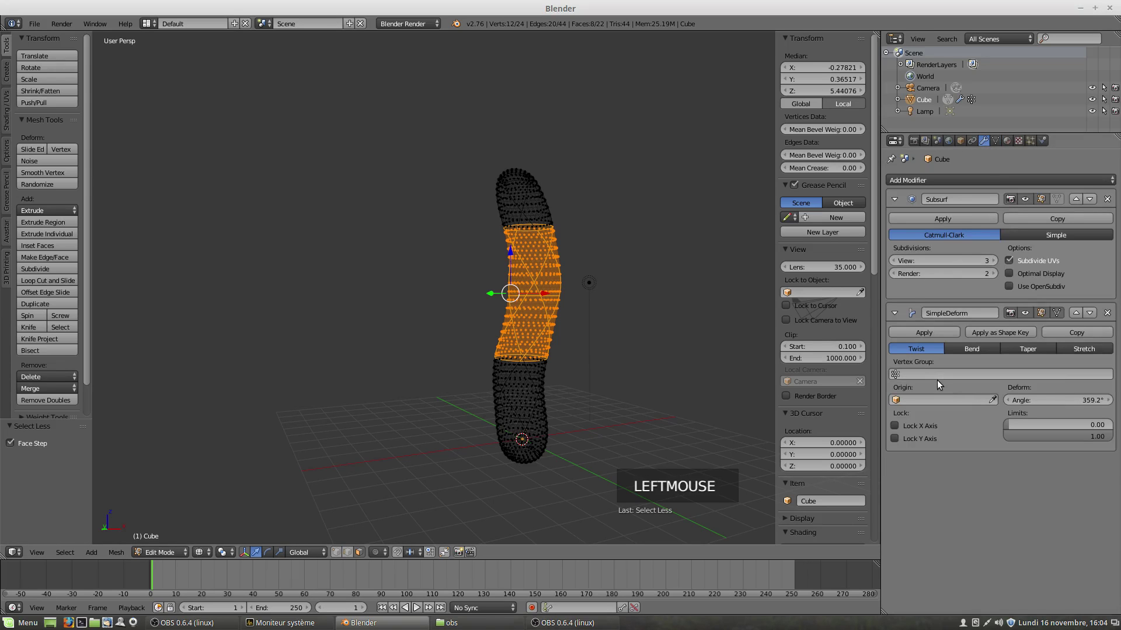
left_click(894, 199)
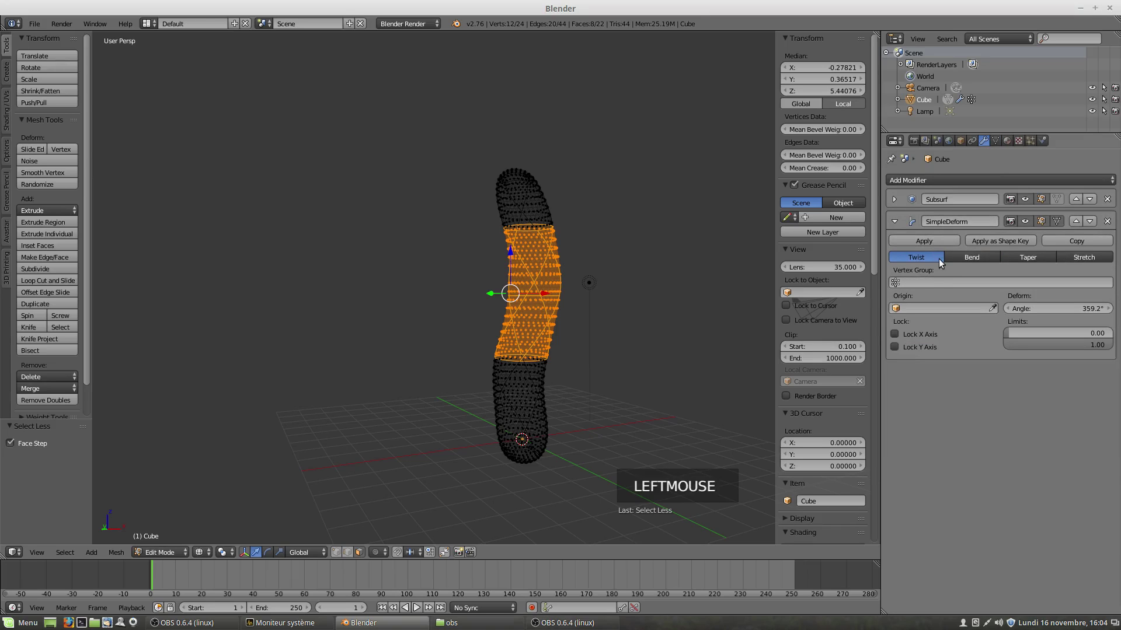
left_click(896, 285)
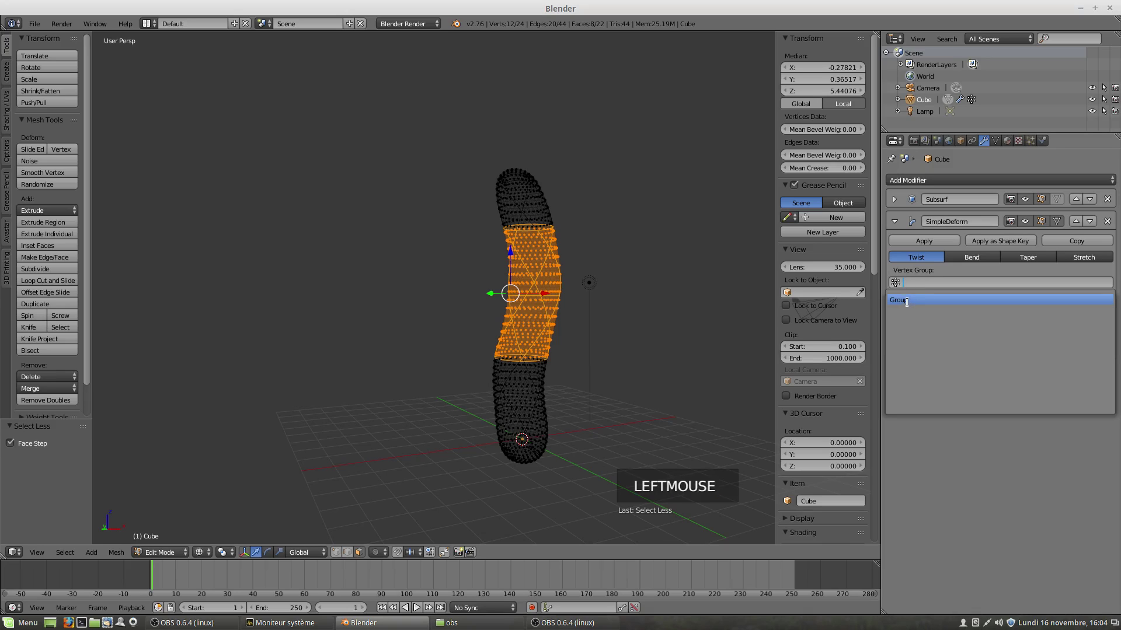
left_click(907, 301)
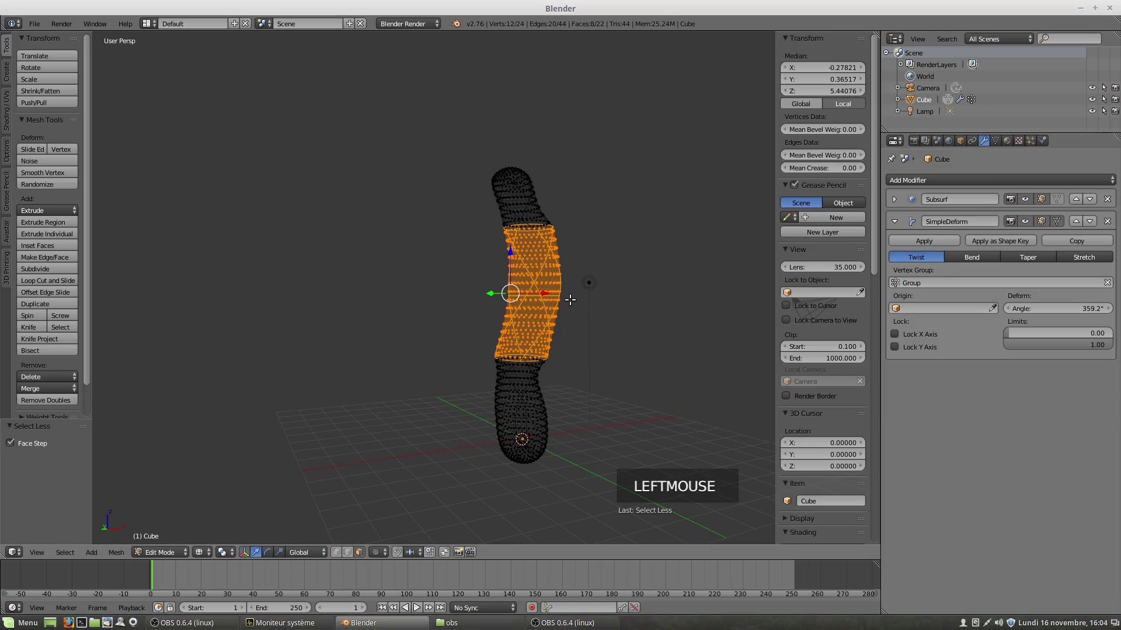
key("z")
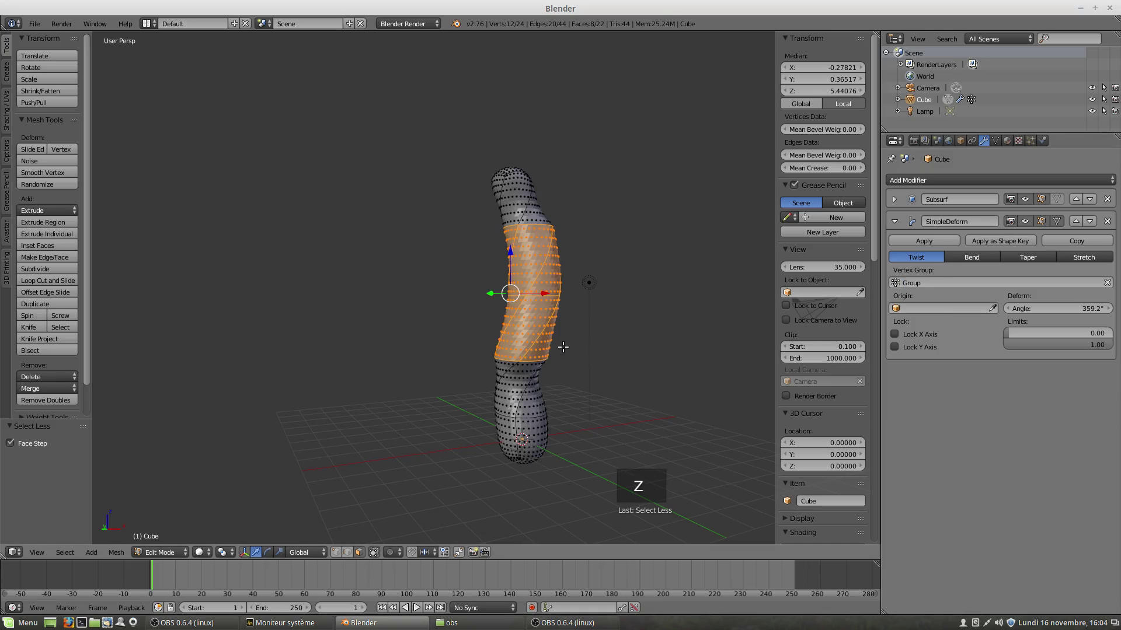
mouse_move(560, 348)
middle_mouse_down()
mouse_move(584, 369)
mouse_move(582, 359)
middle_mouse_up()
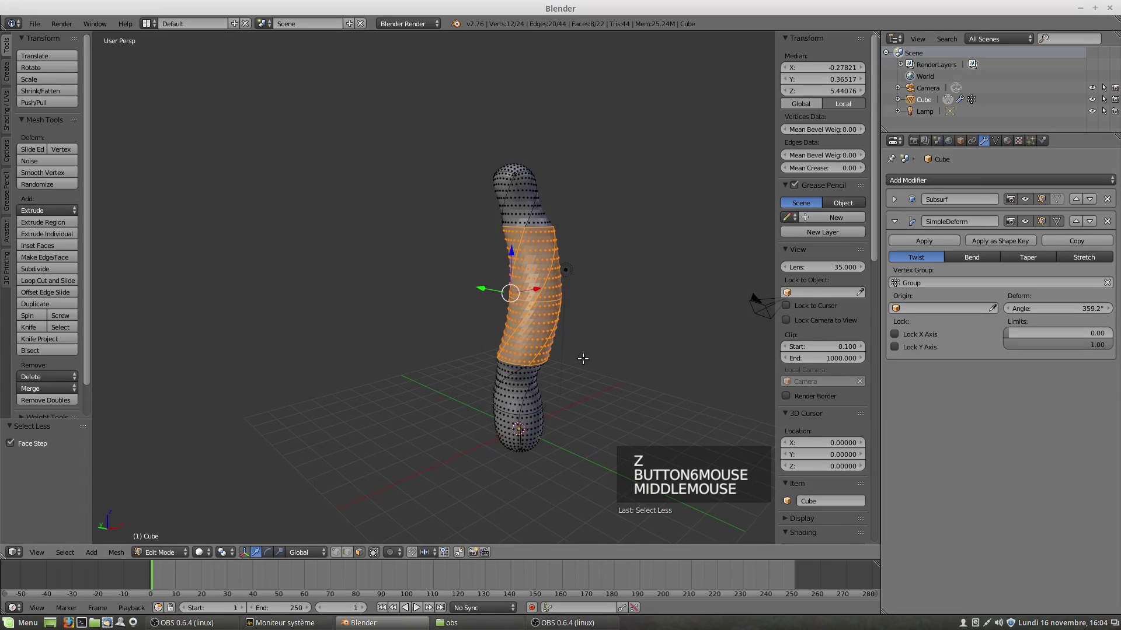
scroll(581, 358, "up", 3)
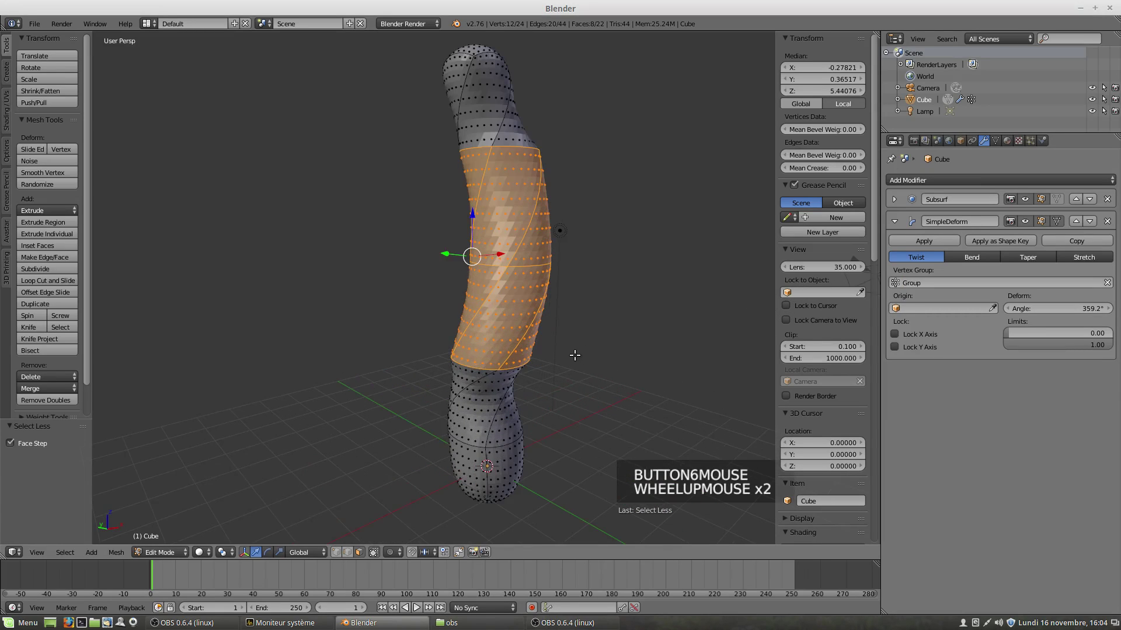
middle_click_drag(539, 352, 566, 210)
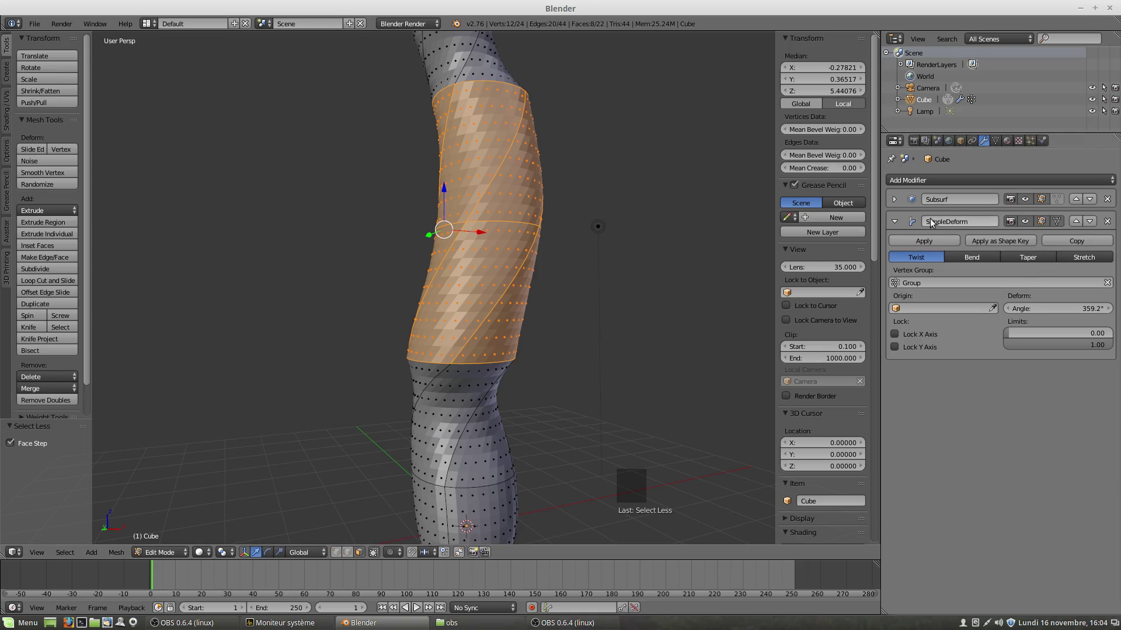
Step: Lower the Subsurf modifier's view subdivisions to 0 and switch the mesh to vertex selection
left_click(895, 200)
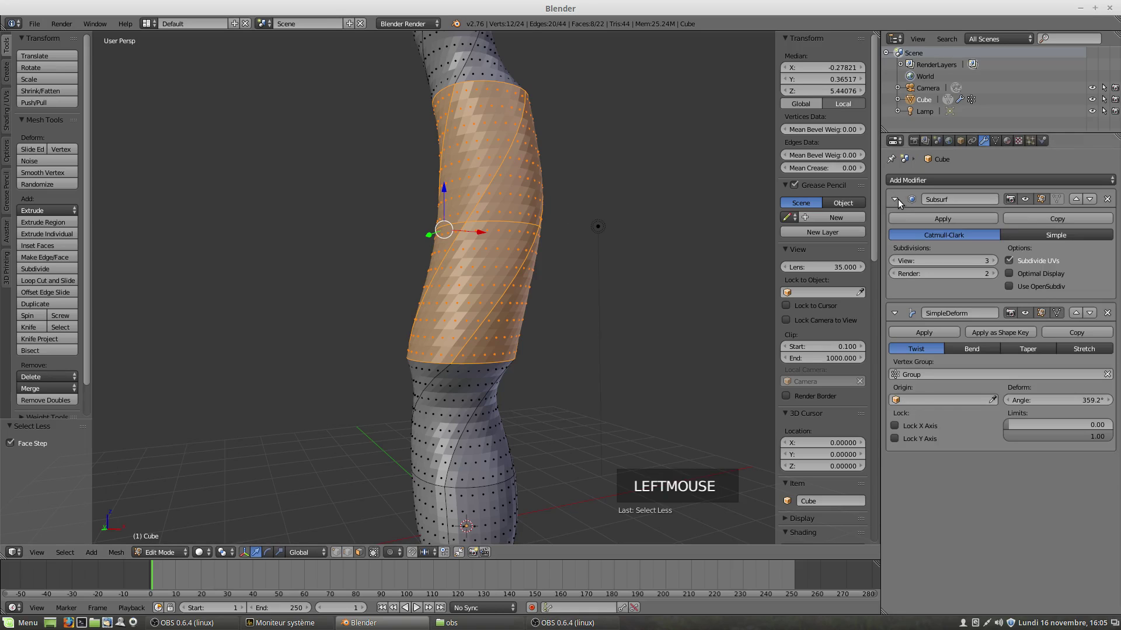
left_click(893, 261)
left_click(894, 261)
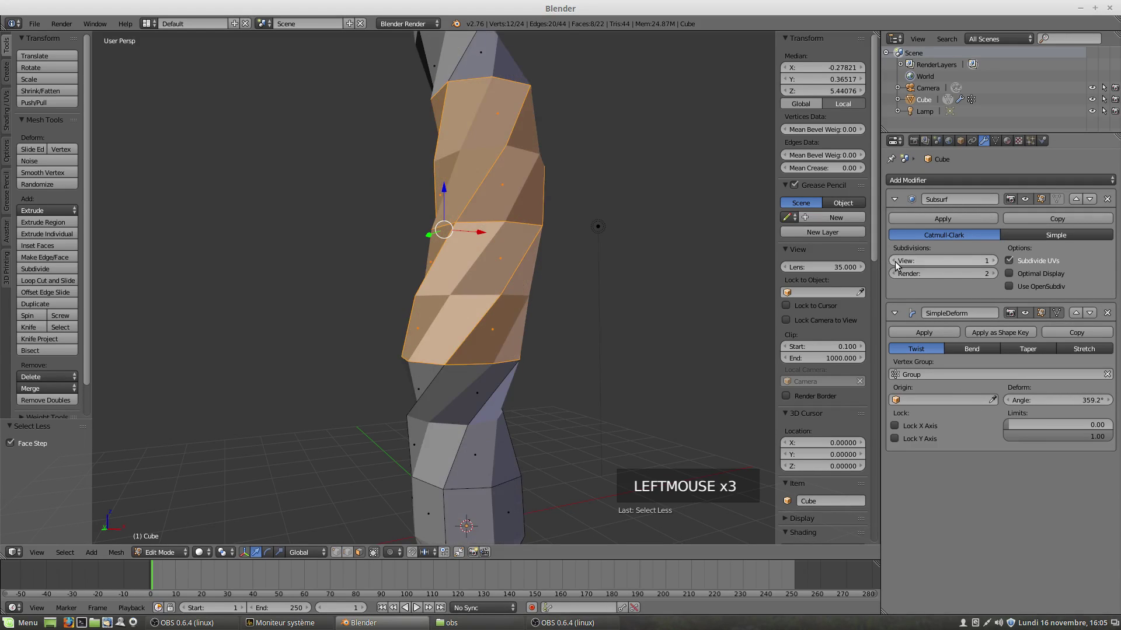
left_click(893, 262)
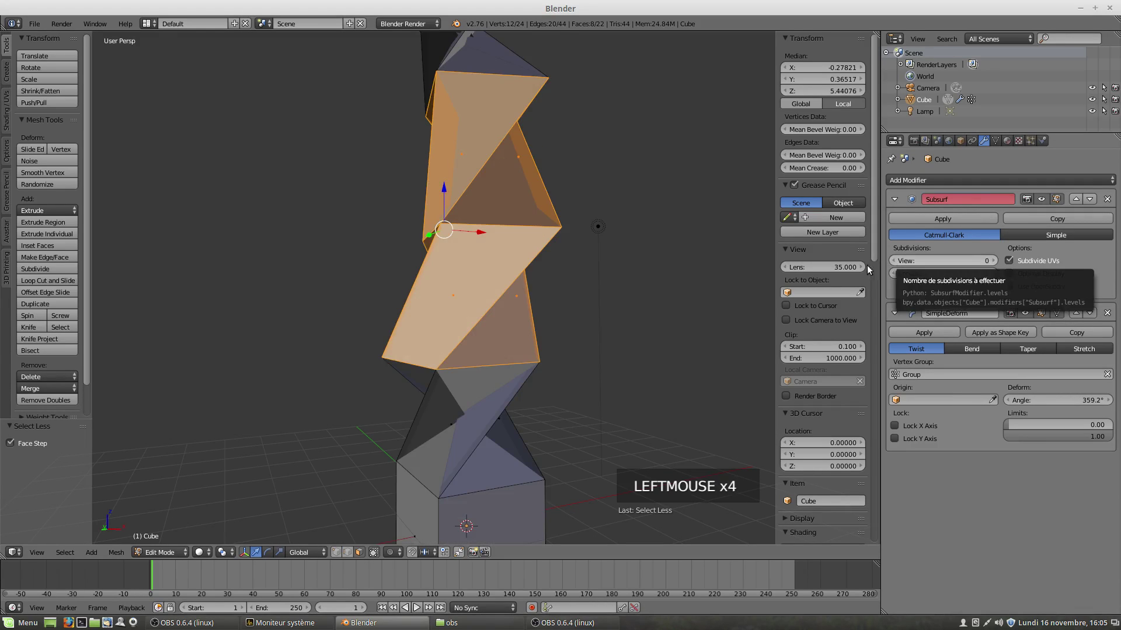
scroll(502, 476, "down", 2)
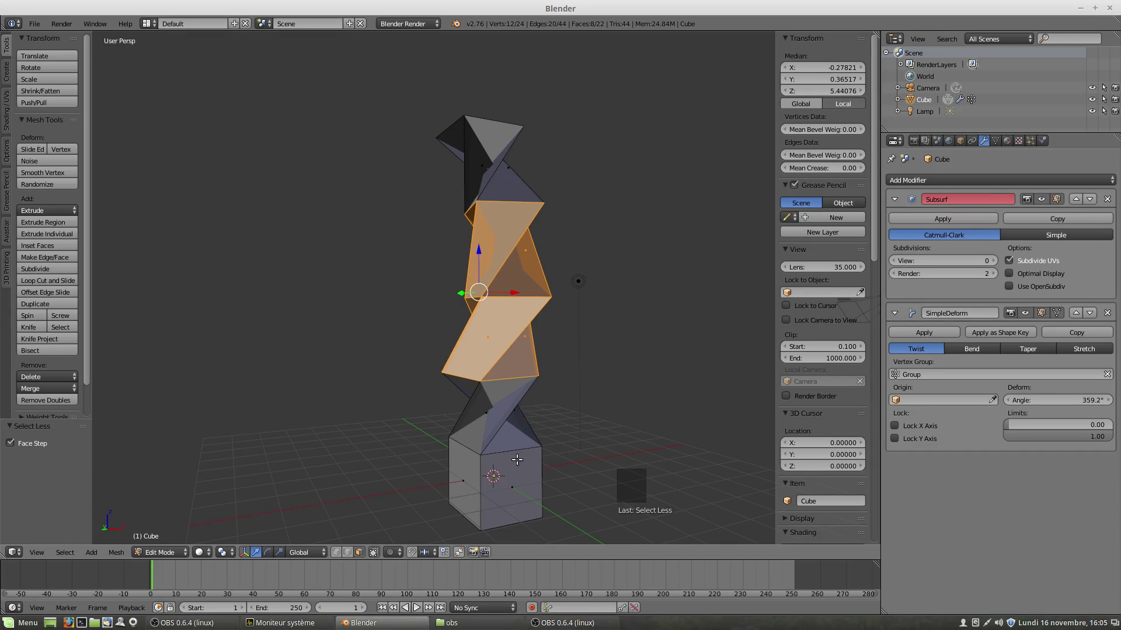
left_click(335, 553)
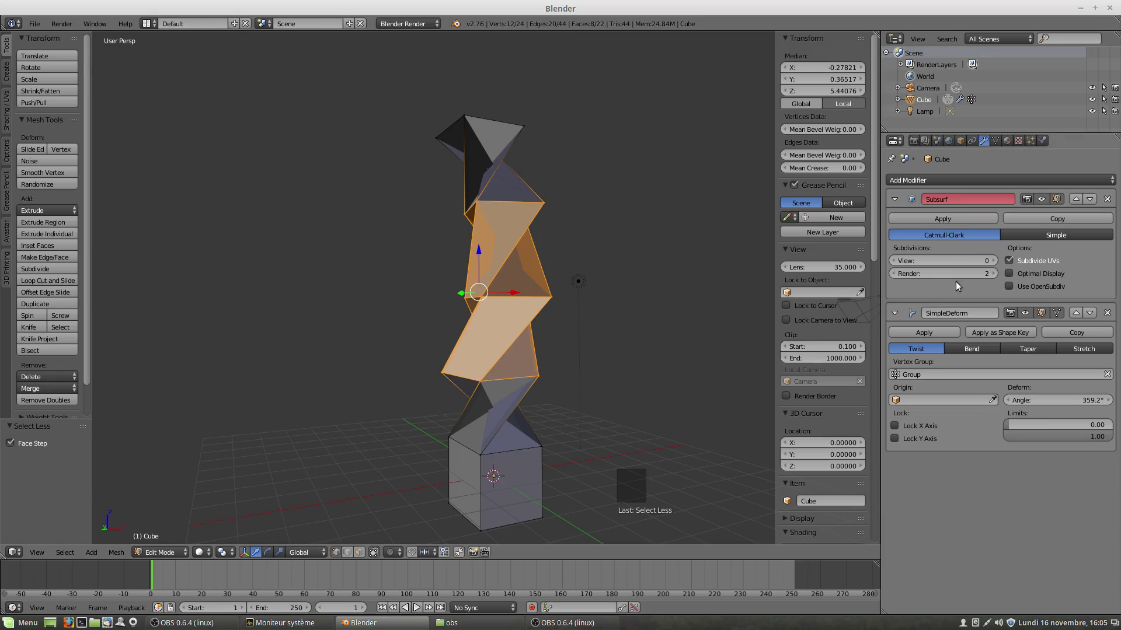
Step: Set the Subsurf view subdivisions to 1 and apply the modifier in Object Mode, returning to Edit Mode
left_click(992, 261)
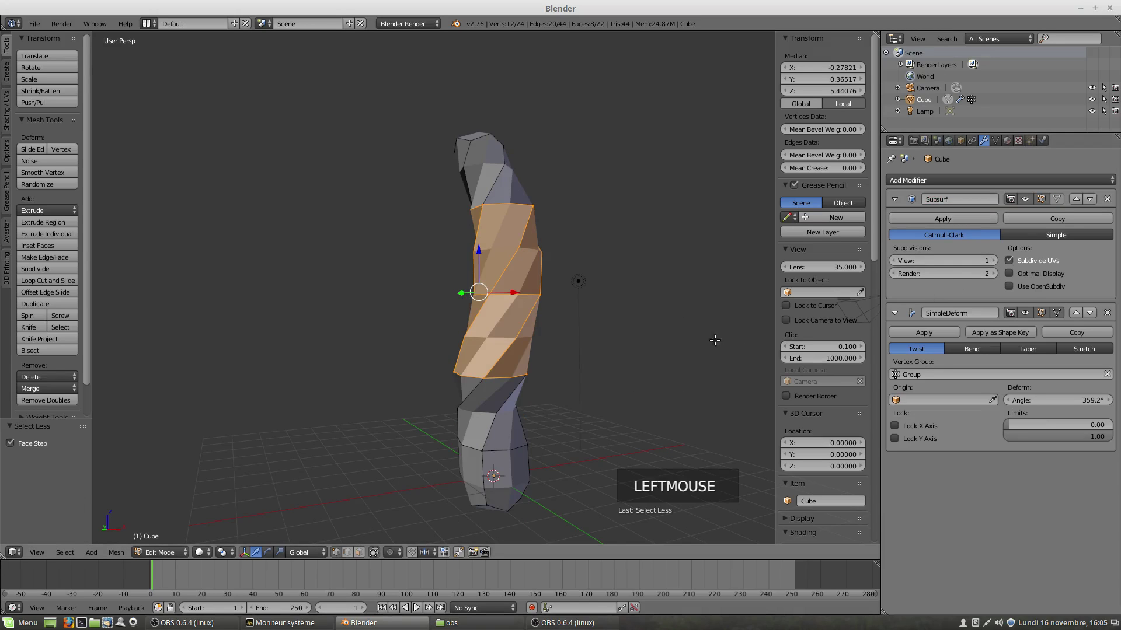
left_click(166, 553)
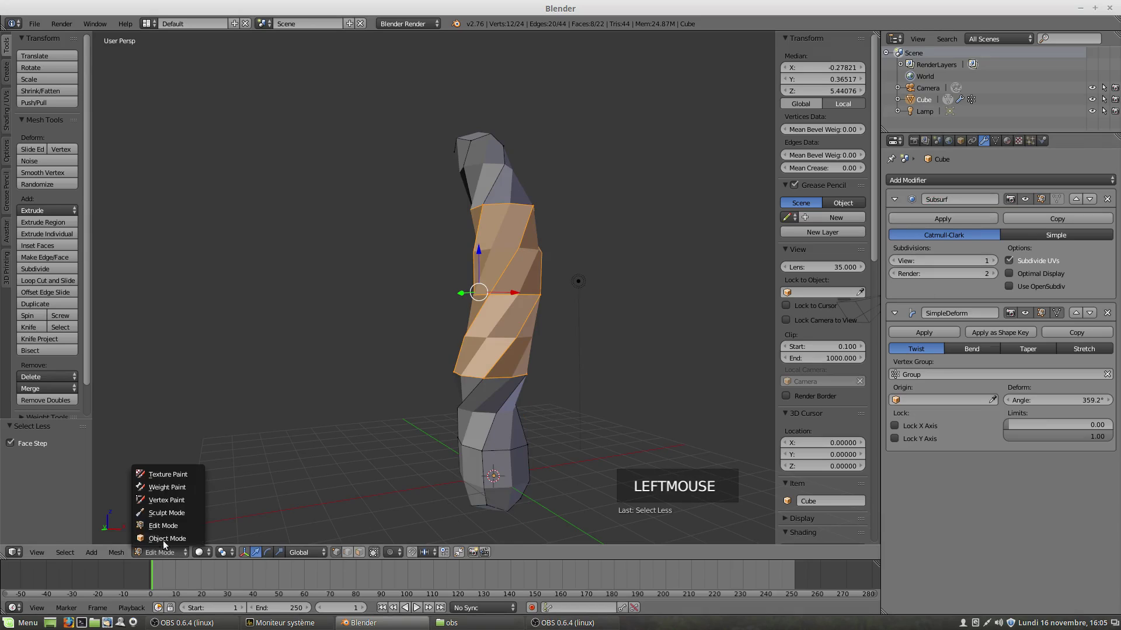
left_click(164, 538)
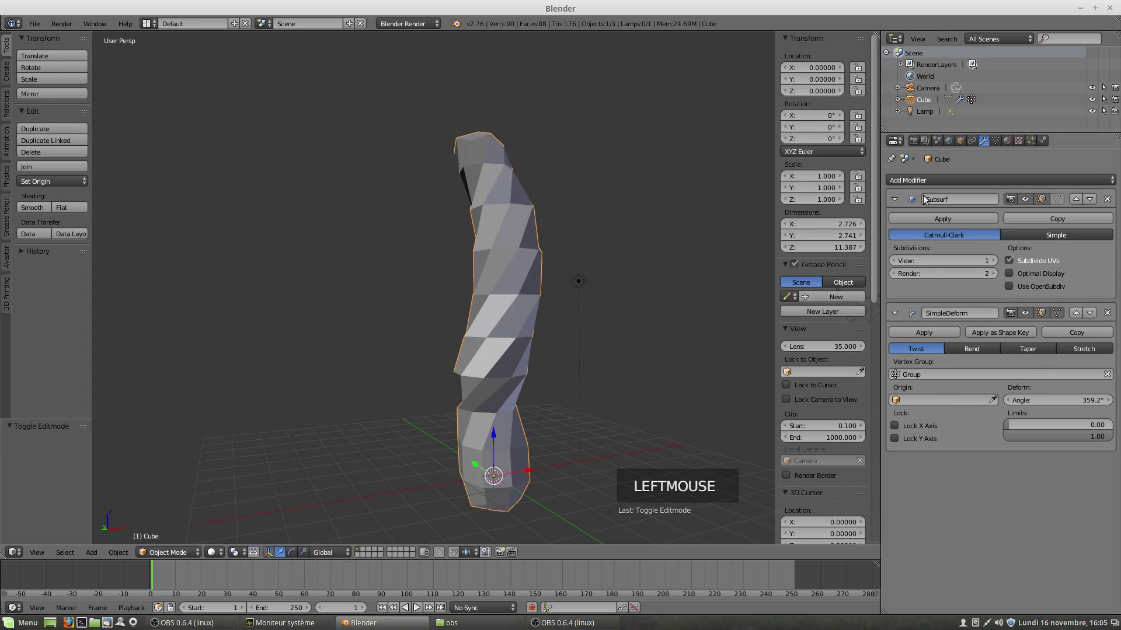
left_click(929, 220)
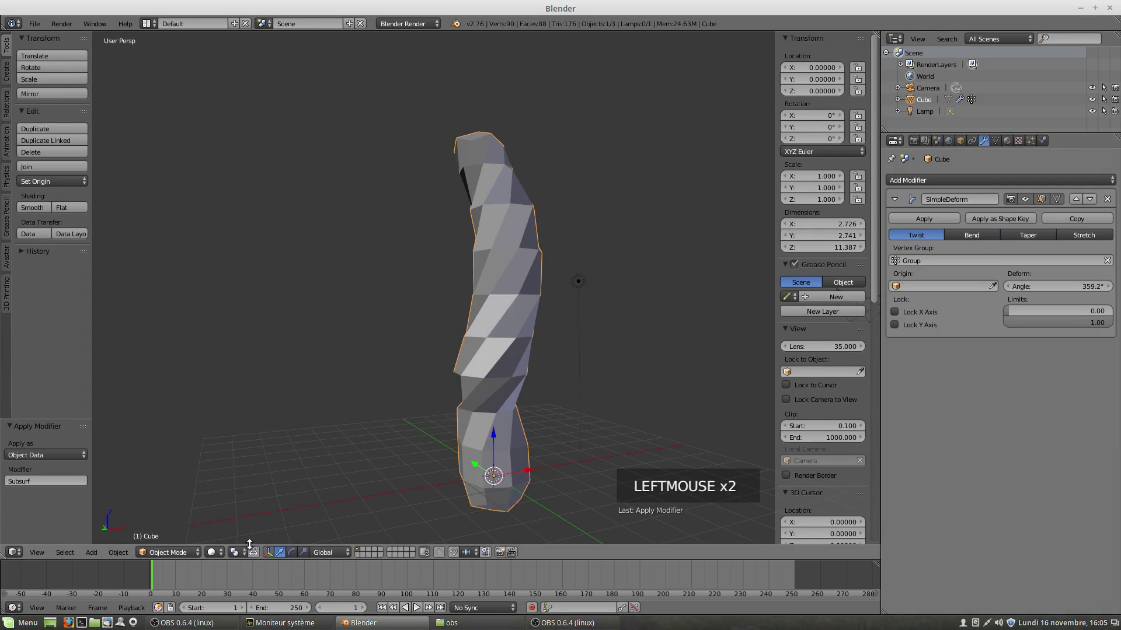
left_click(166, 552)
left_click(189, 525)
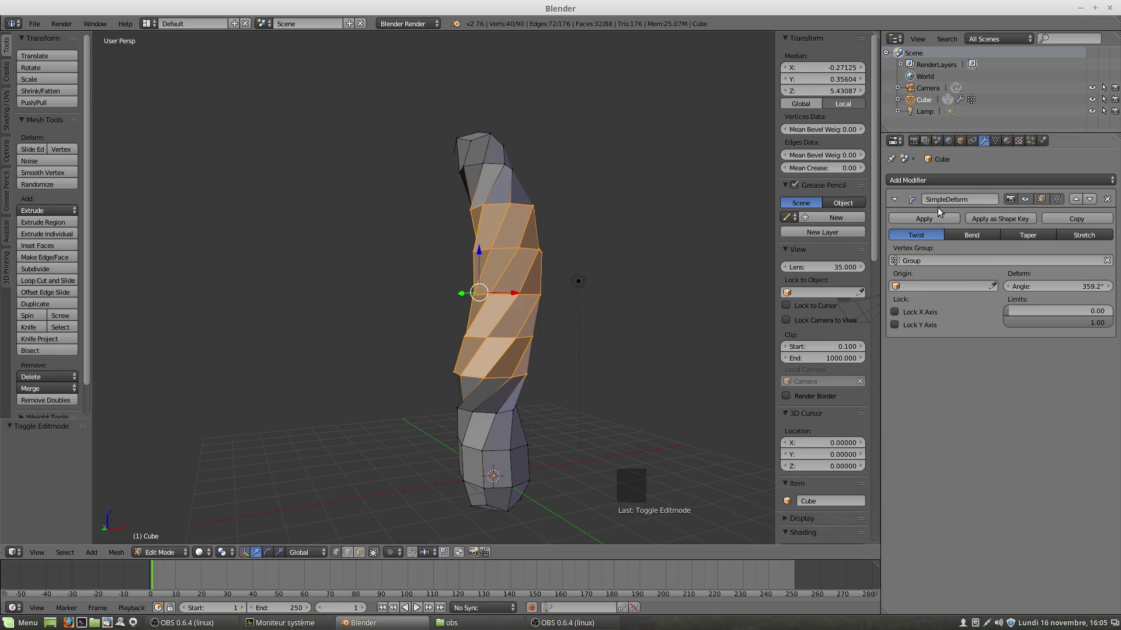
Step: Clear the vertex group from the Simple Deform modifier so the twist acts on the whole column
scroll(561, 363, "down", 2)
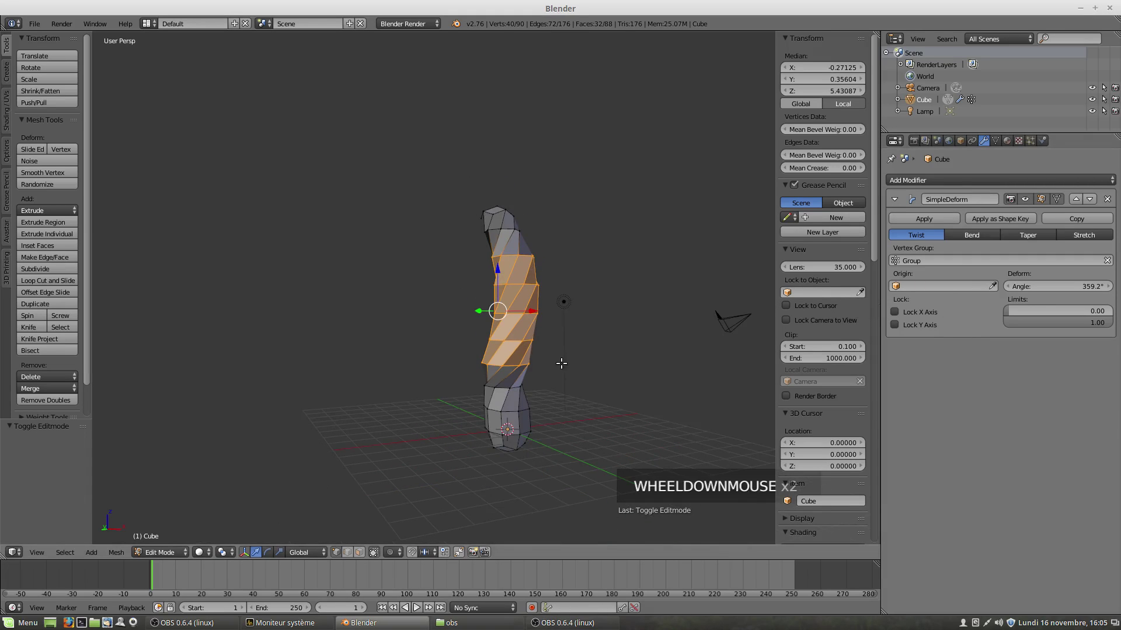
left_click(980, 262)
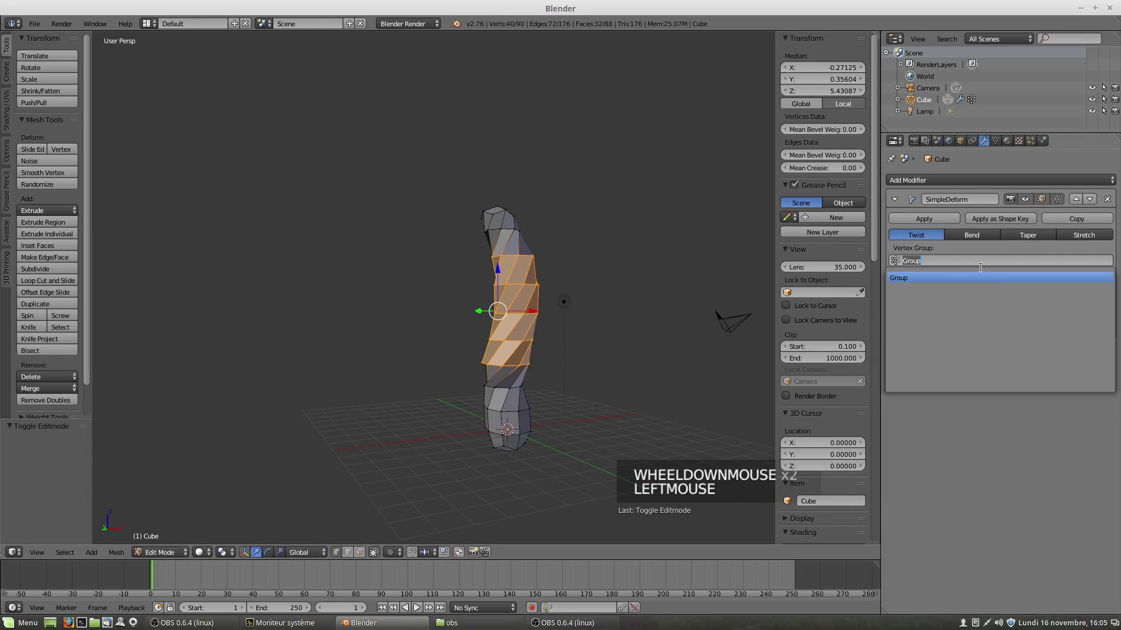
left_click(925, 278)
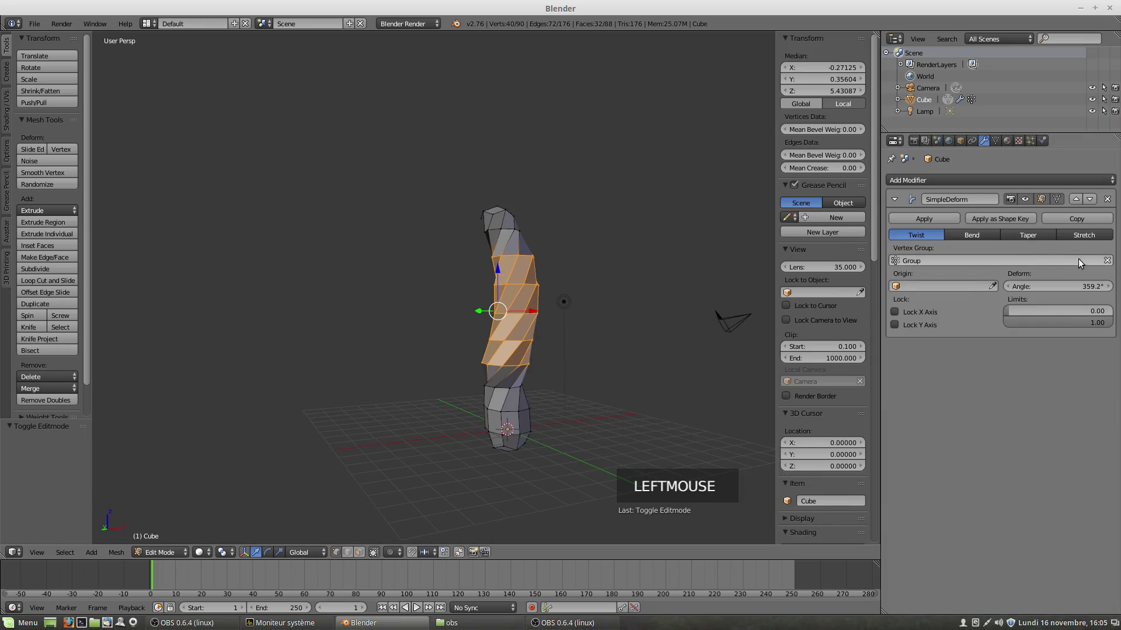
left_click(1107, 260)
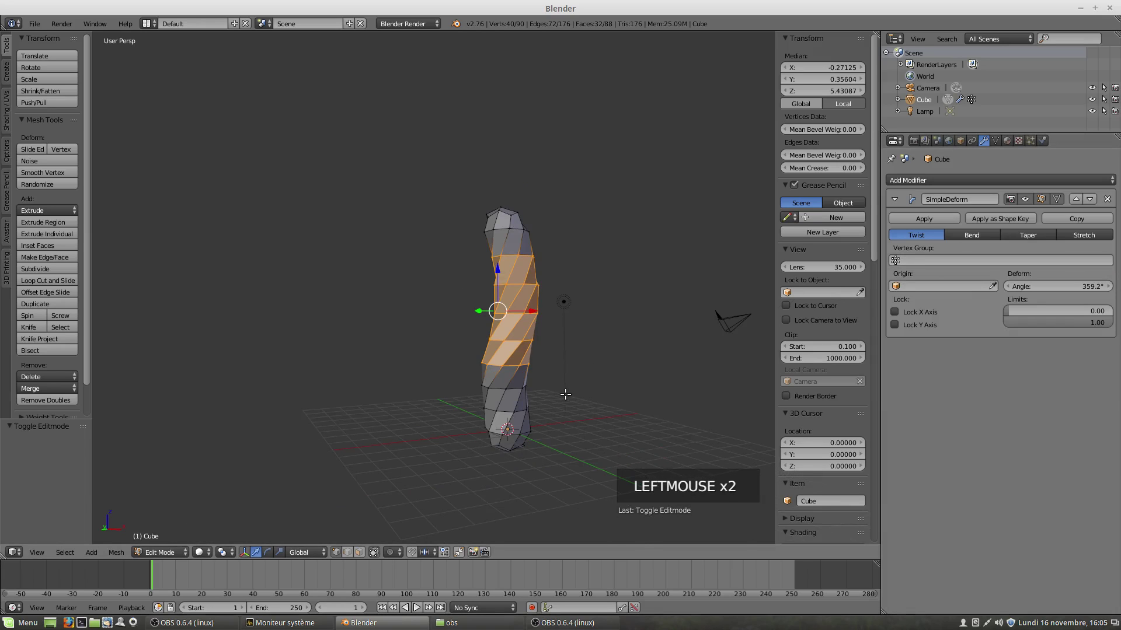
scroll(565, 395, "up", 2)
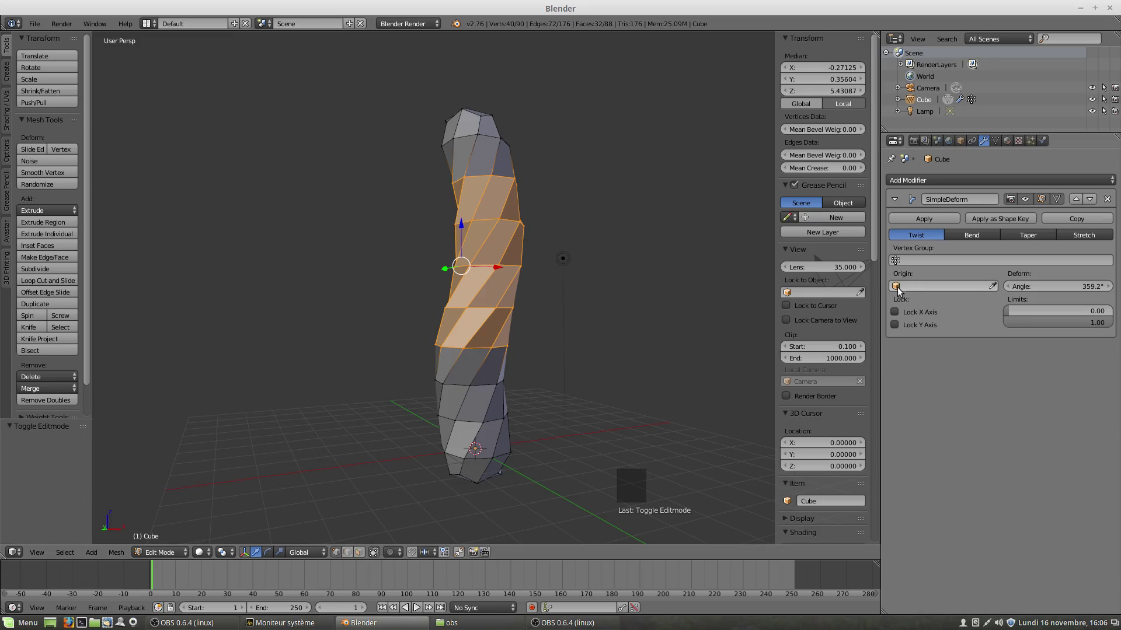
Step: Select the whole mesh and move it along Z relative to its origin, about 0.8 up and about 1.83 back down
scroll(490, 436, "down", 2)
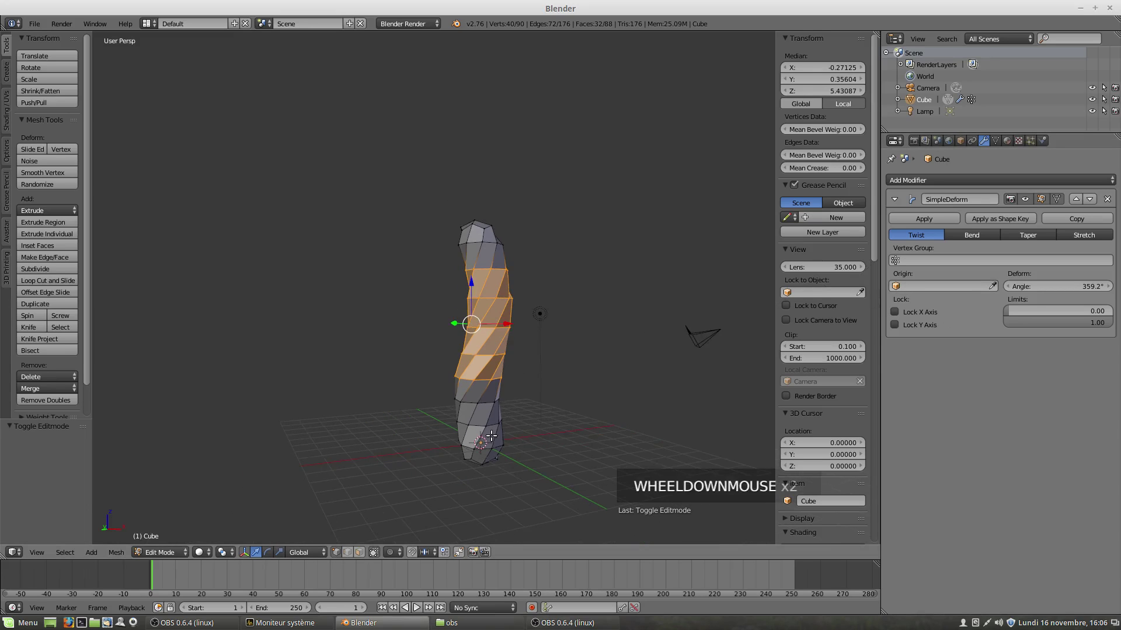
mouse_move(491, 435)
middle_mouse_down()
mouse_move(508, 438)
mouse_move(494, 453)
middle_mouse_up()
scroll(490, 456, "up", 2)
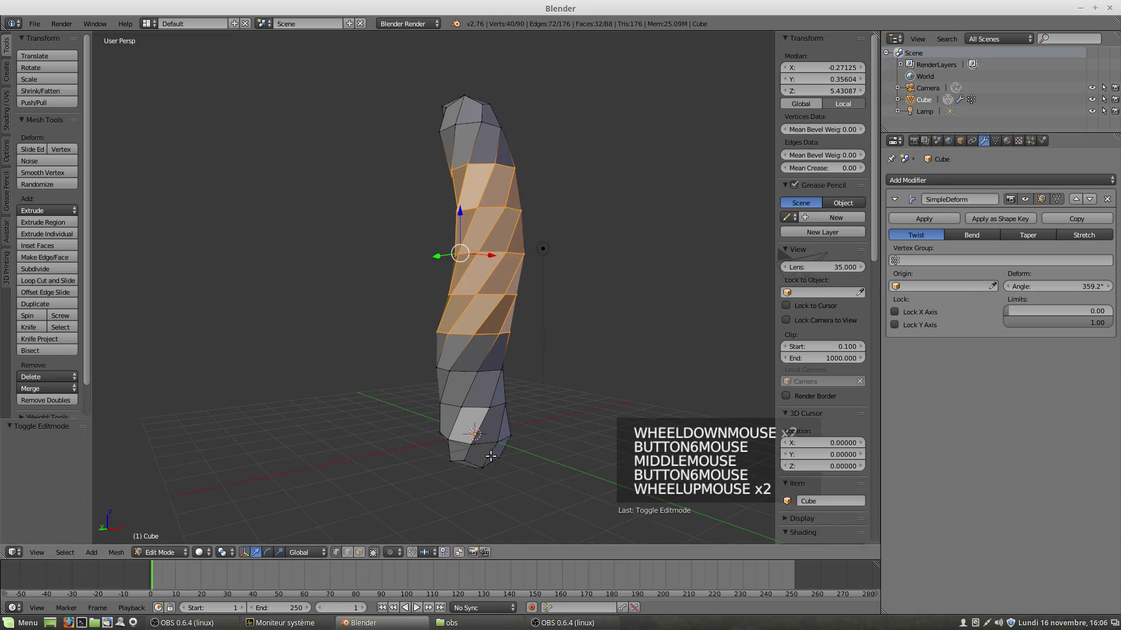
middle_click_drag(476, 435, 555, 429)
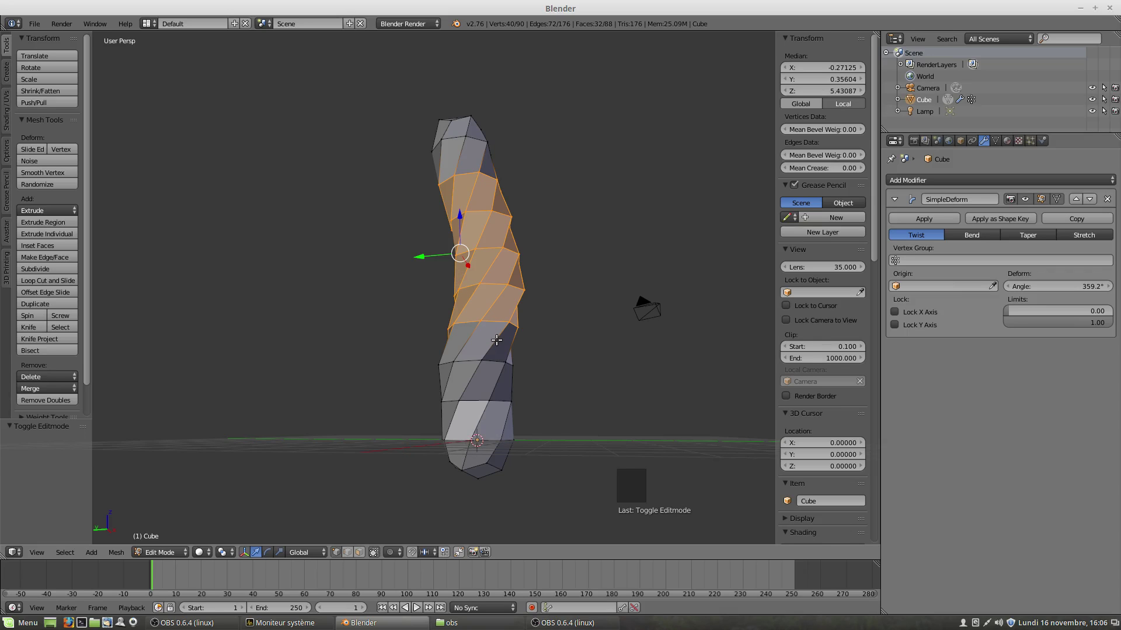
key("a")
key("a")
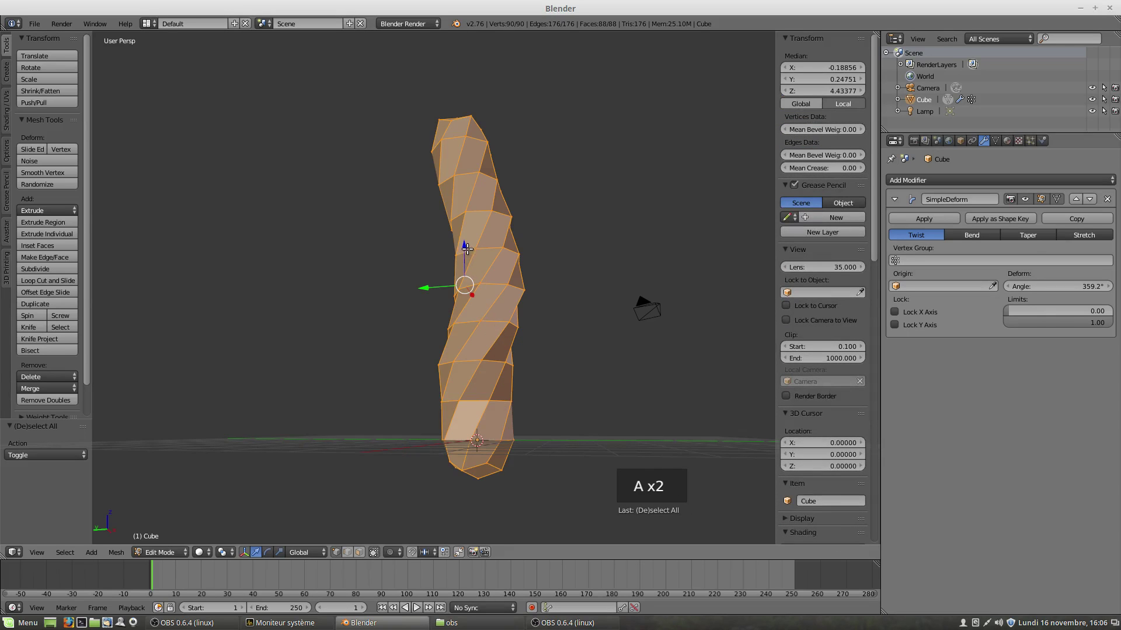
left_click_drag(467, 249, 467, 224)
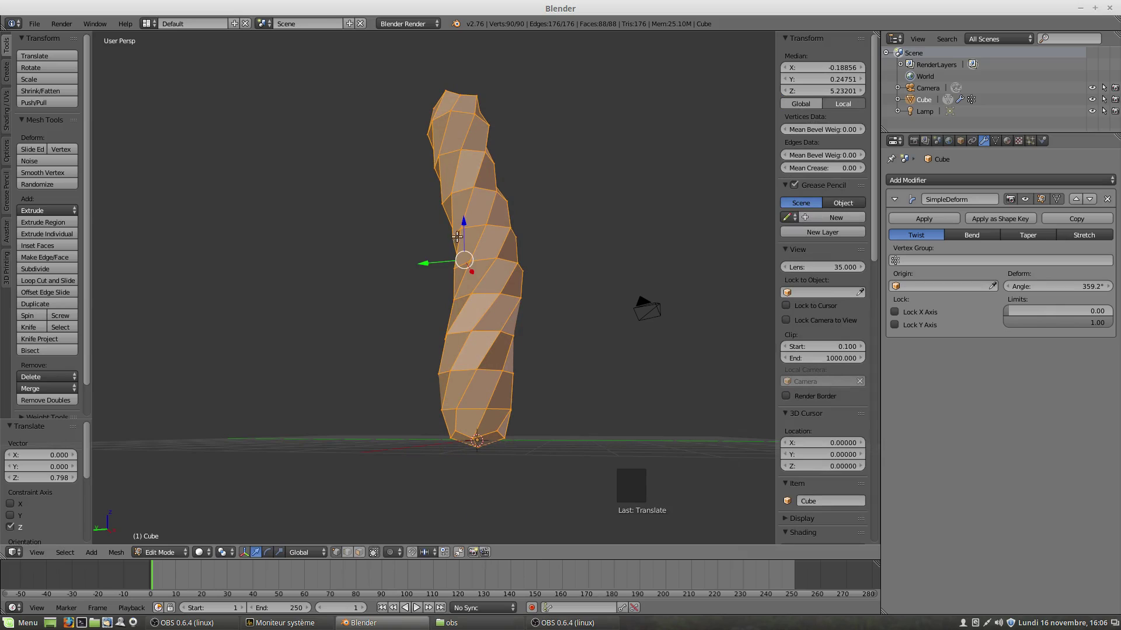
left_click_drag(463, 221, 495, 431)
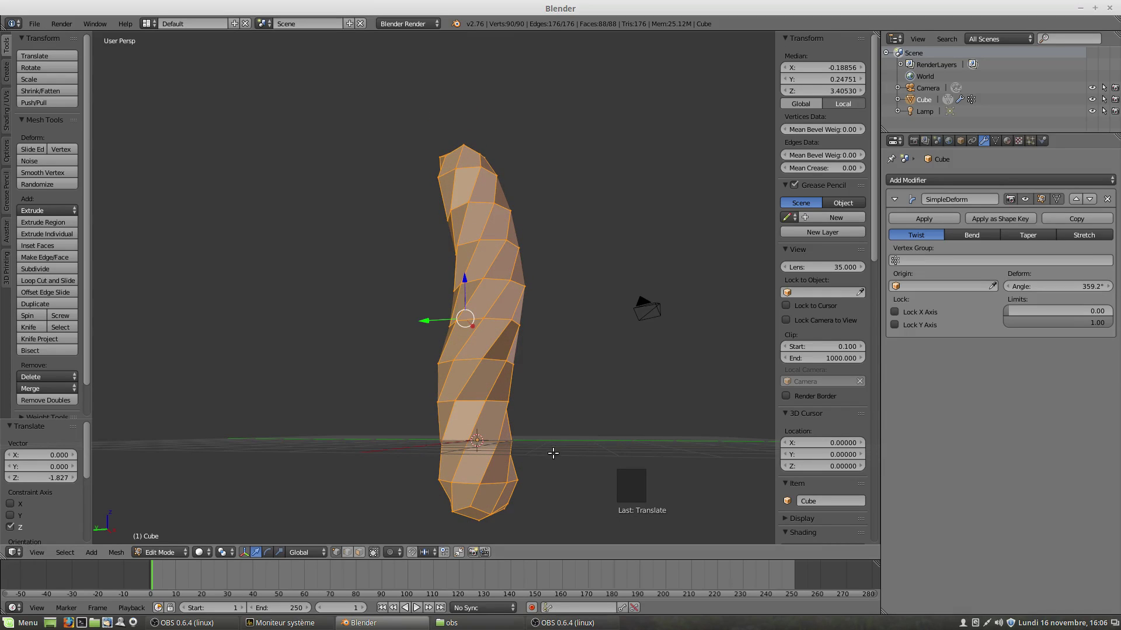
scroll(548, 450, "down", 2)
middle_click_drag(547, 451, 554, 447)
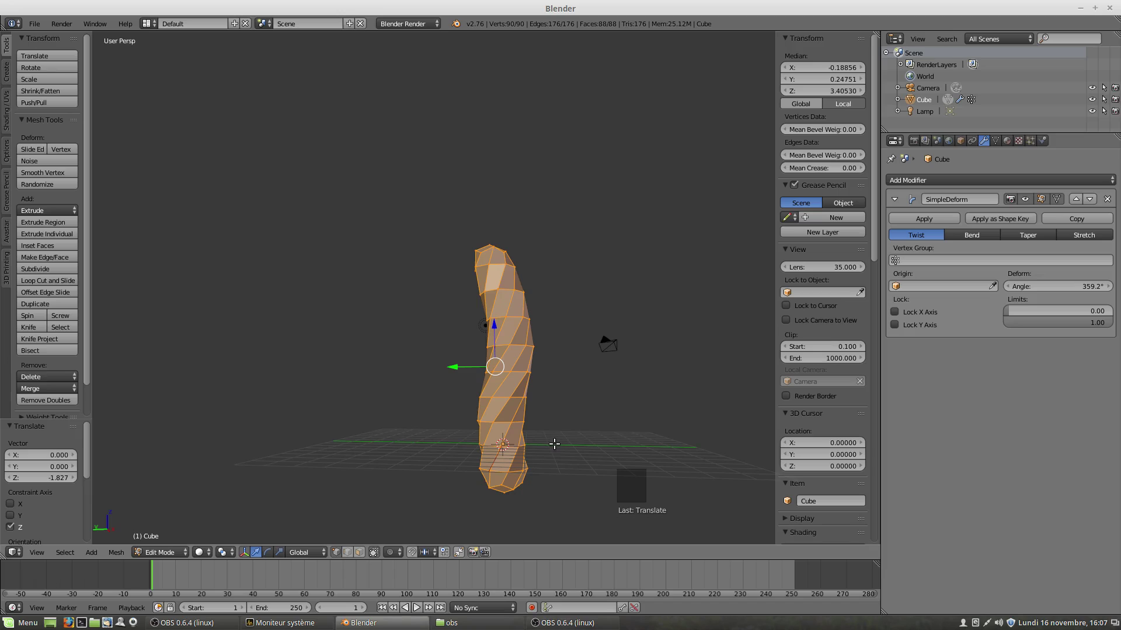
Step: Leave Edit Mode and add a Plain Axes empty at the column's origin
key("Tab")
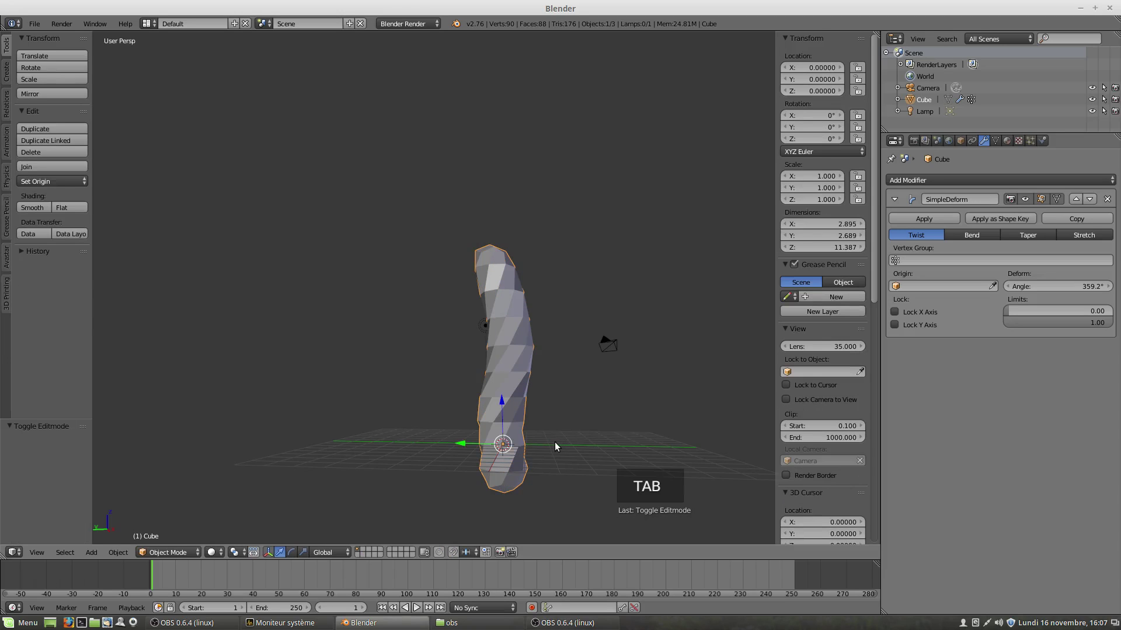
key("shift+a")
mouse_move(556, 443)
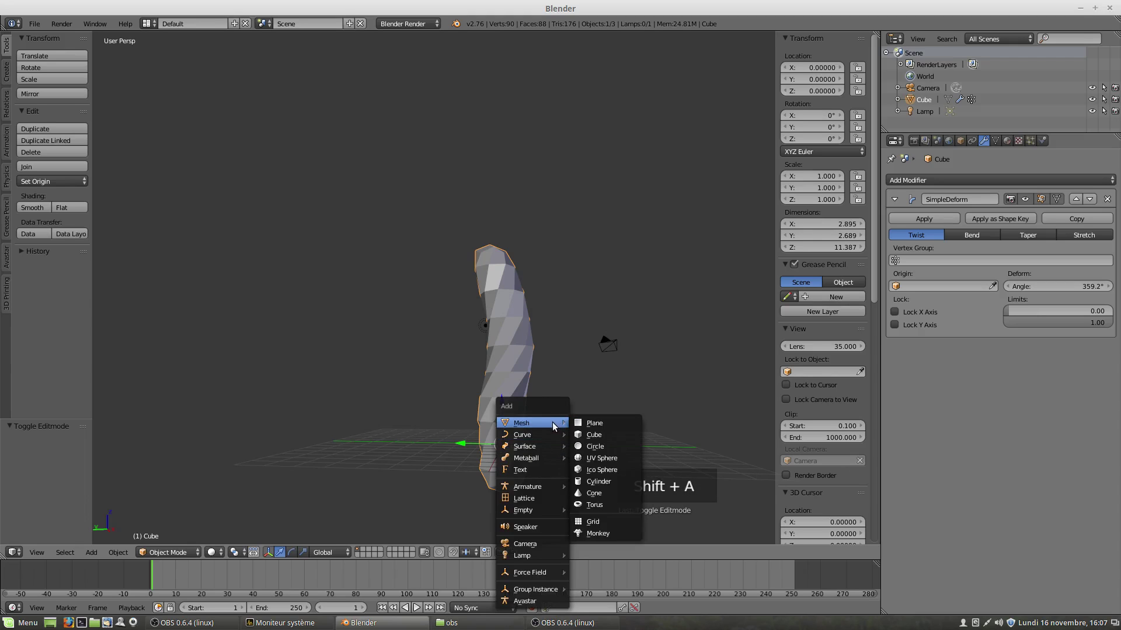
mouse_move(541, 509)
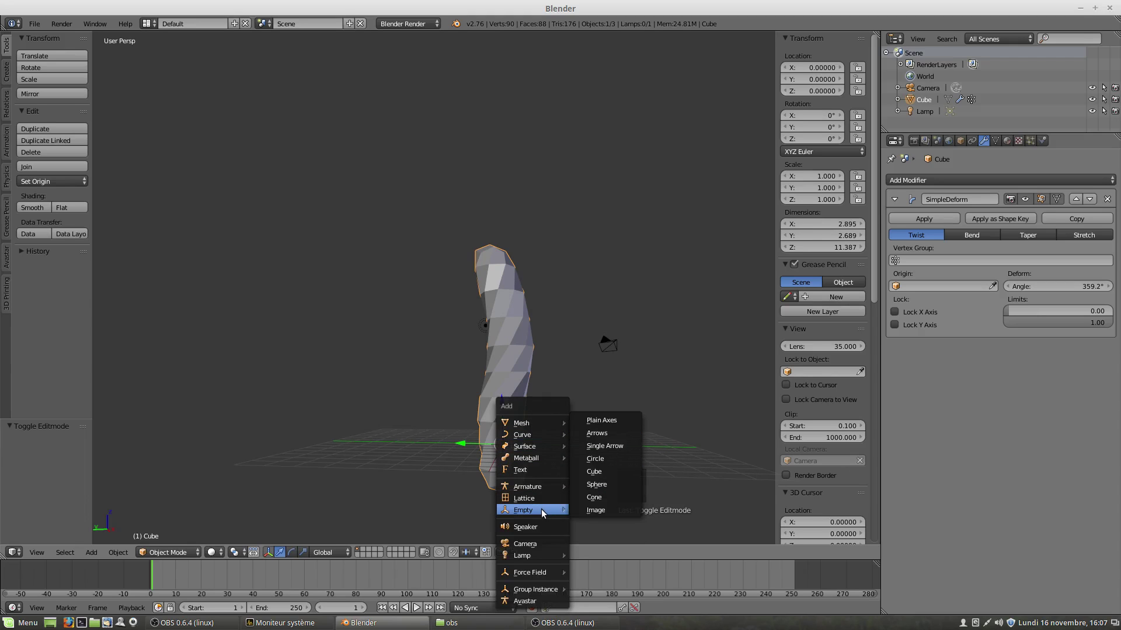
left_click(601, 421)
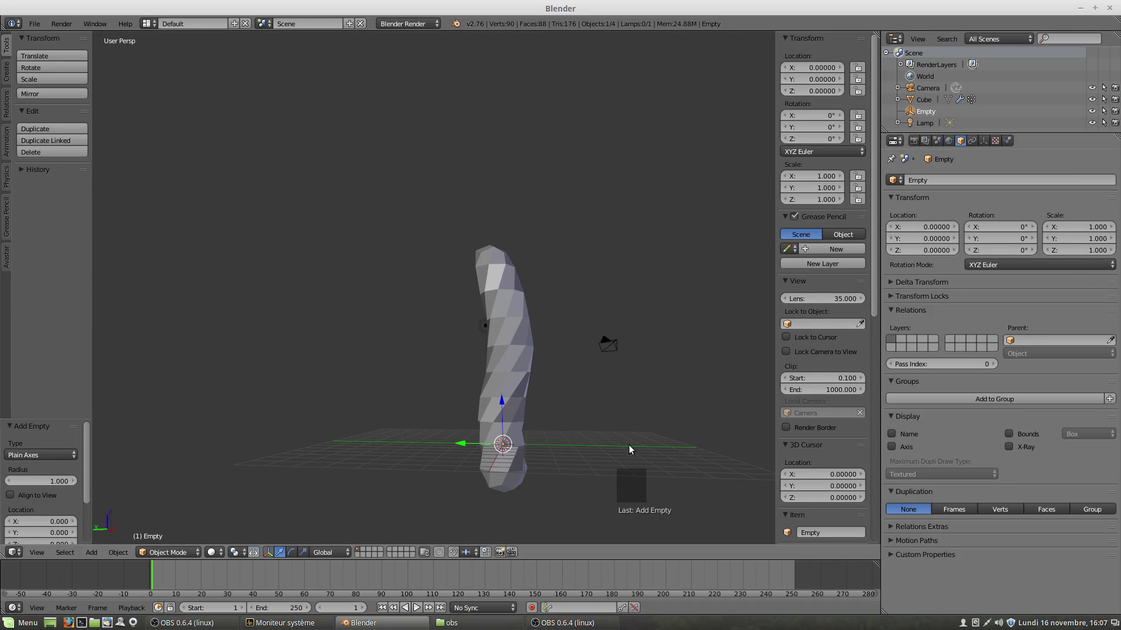
scroll(510, 452, "up", 2)
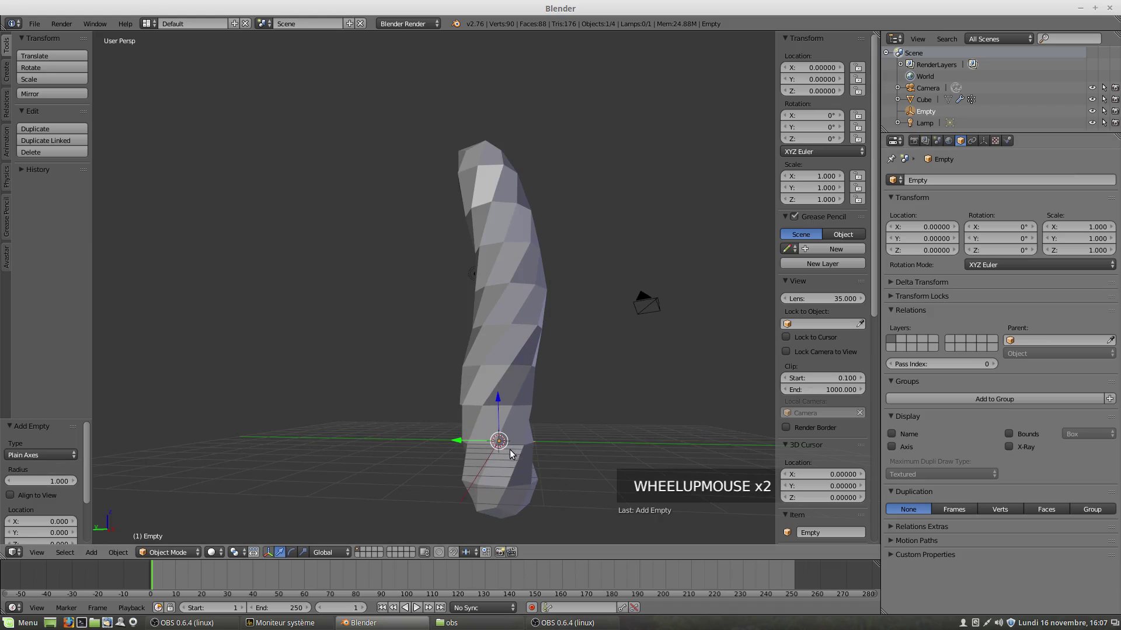
Step: Try moving the empty about 2.12 down along Z in the front view, and undo the move
key("KP_1")
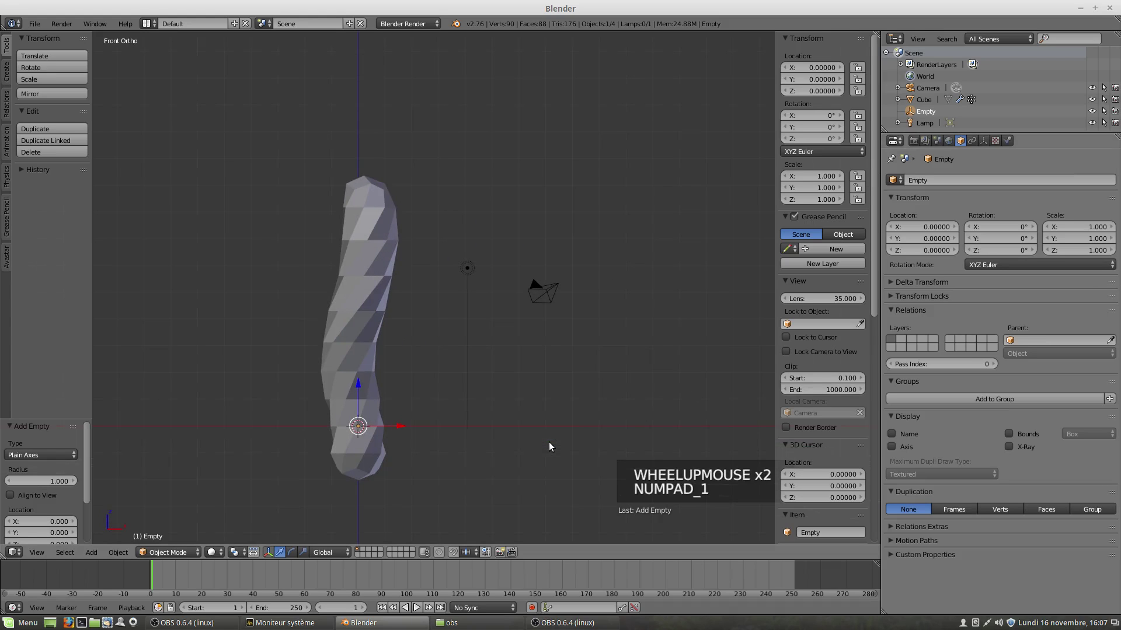
middle_click_drag(465, 402, 591, 380, "shift")
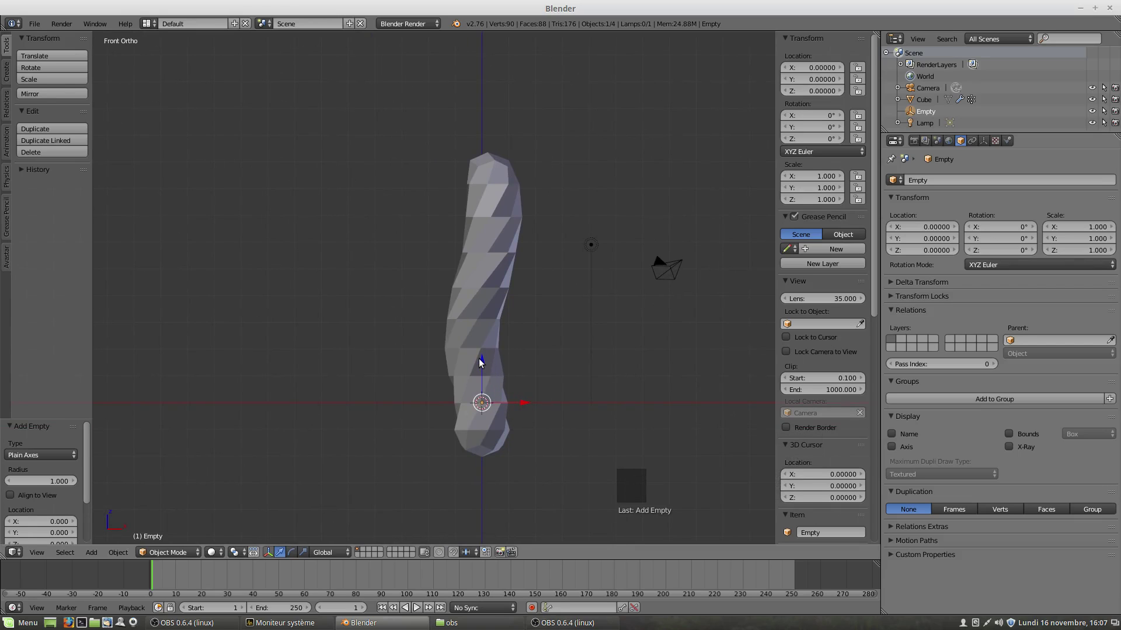
left_click_drag(481, 361, 493, 416)
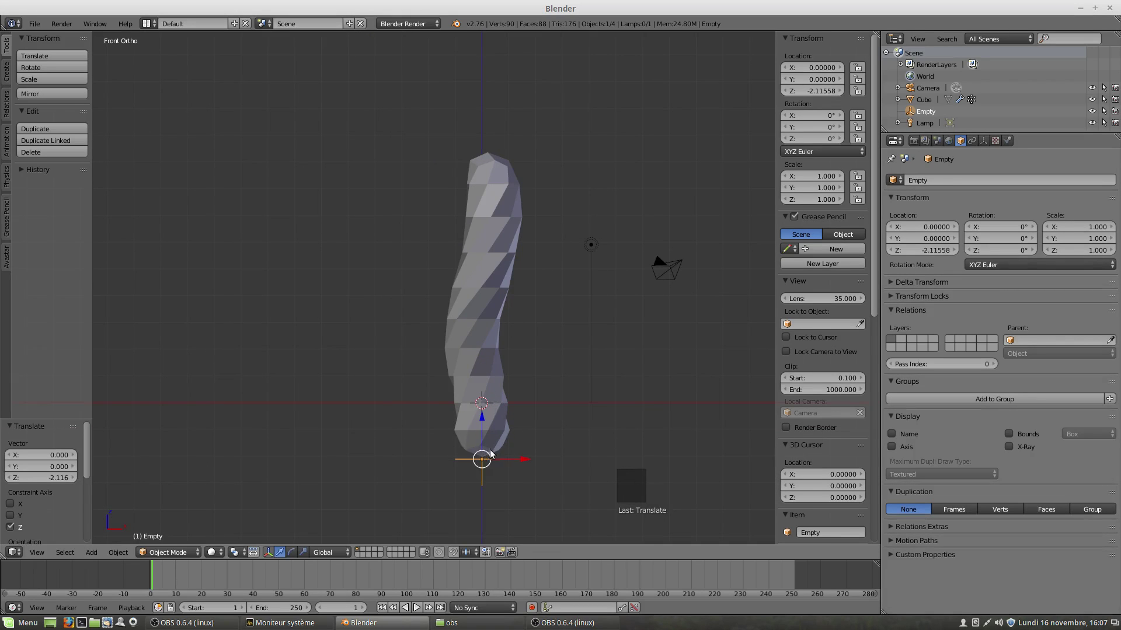
key("ctrl+z")
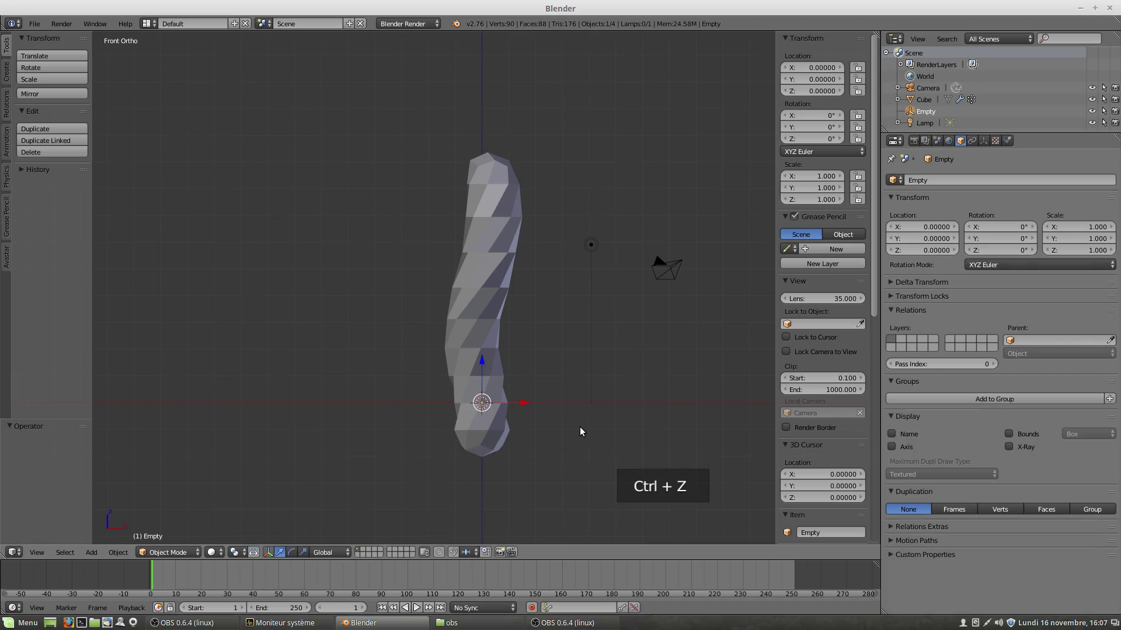
Step: Select the twisted column and set the Empty as the Origin of its Simple Deform modifier
right_click(495, 334)
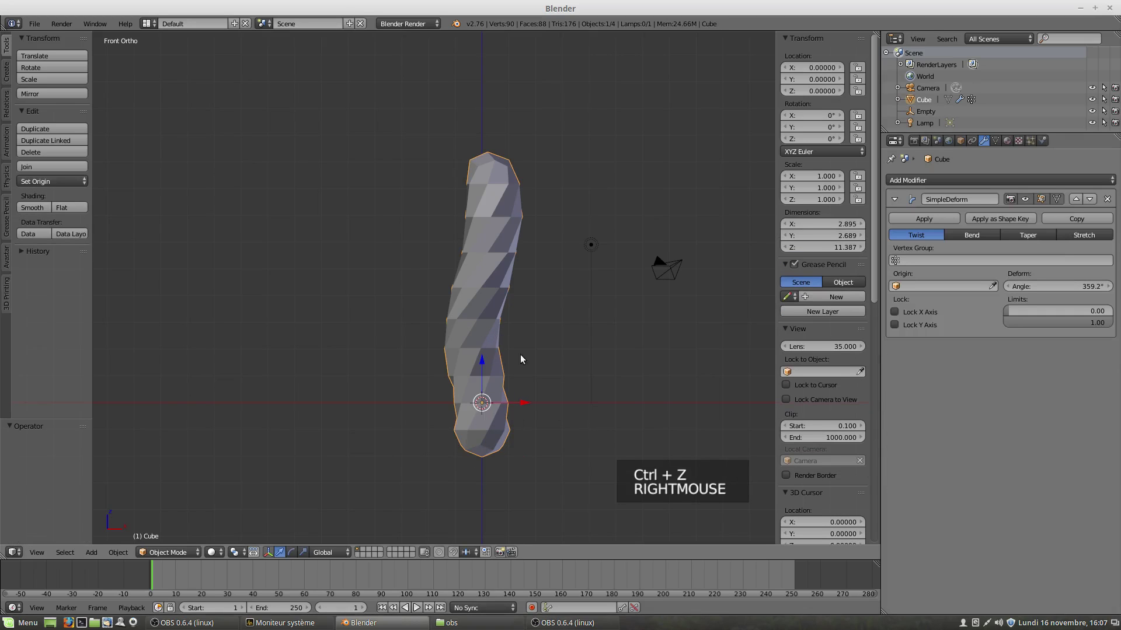
left_click(900, 288)
left_click(898, 315)
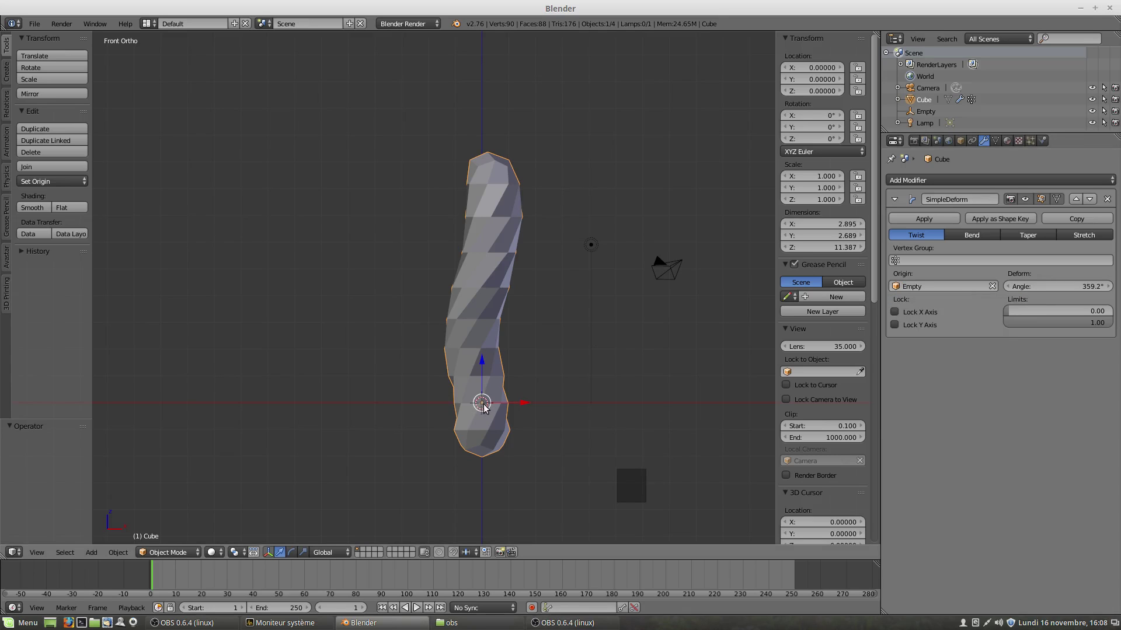
Step: Select the empty and move it about 2.01 down along Z, 1.94 along X and 2.33 along Y
left_click(920, 112)
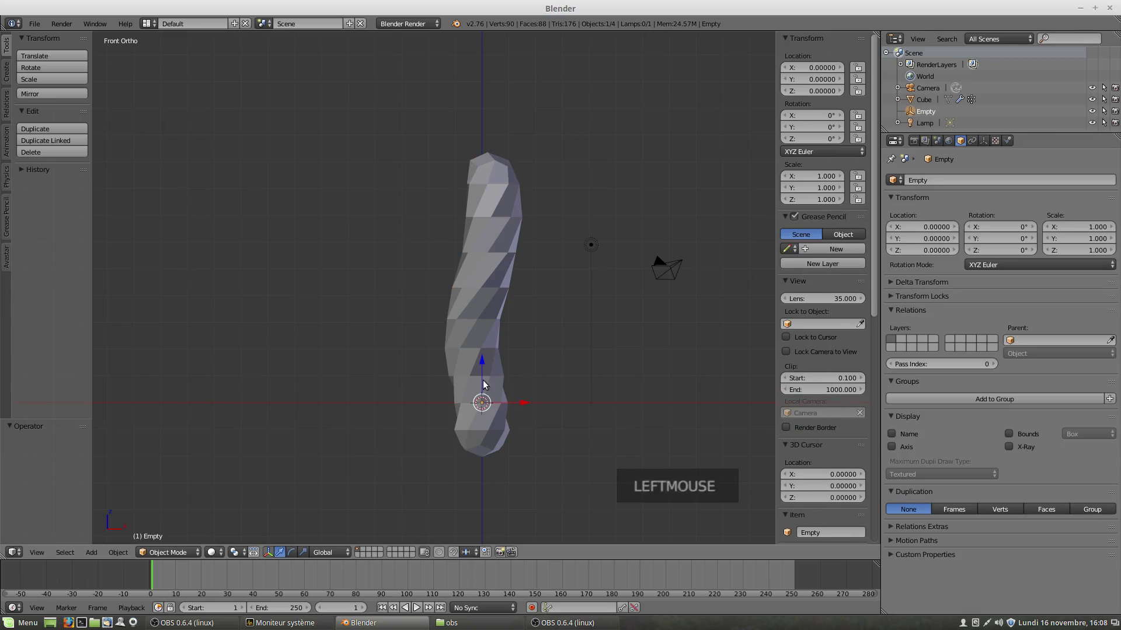
left_click_drag(482, 358, 499, 411)
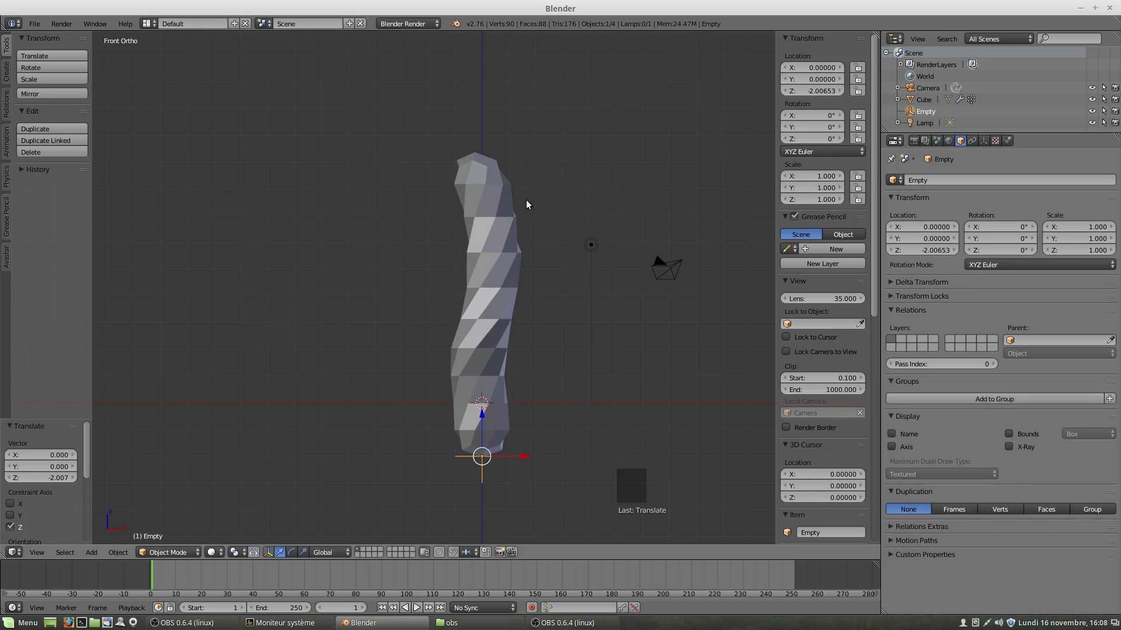
left_click_drag(523, 460, 577, 457)
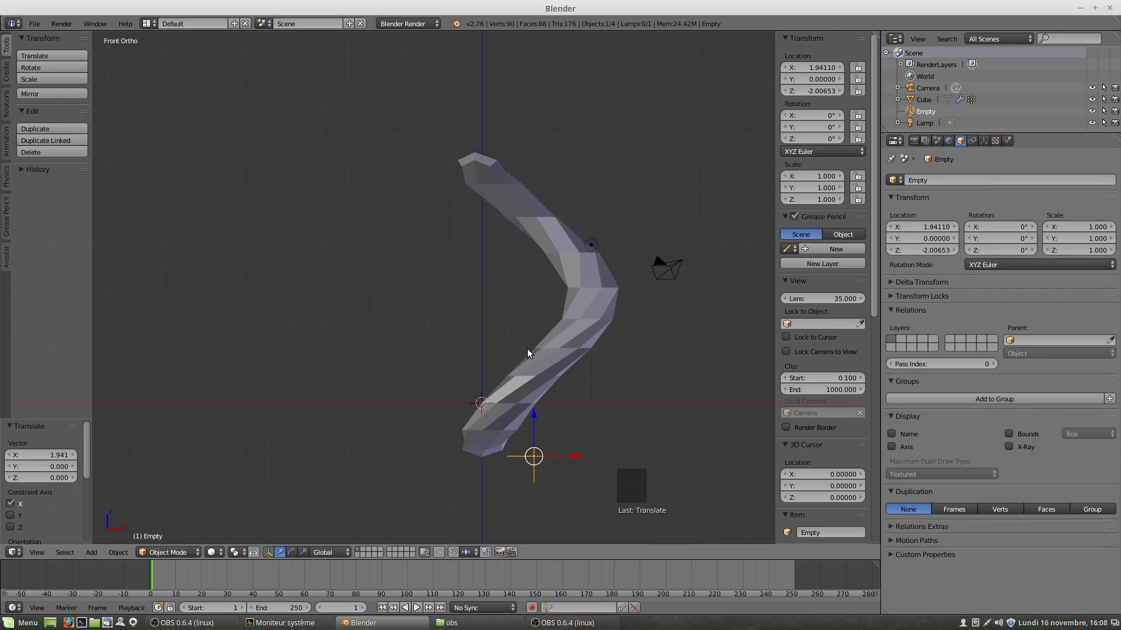
key("KP_7")
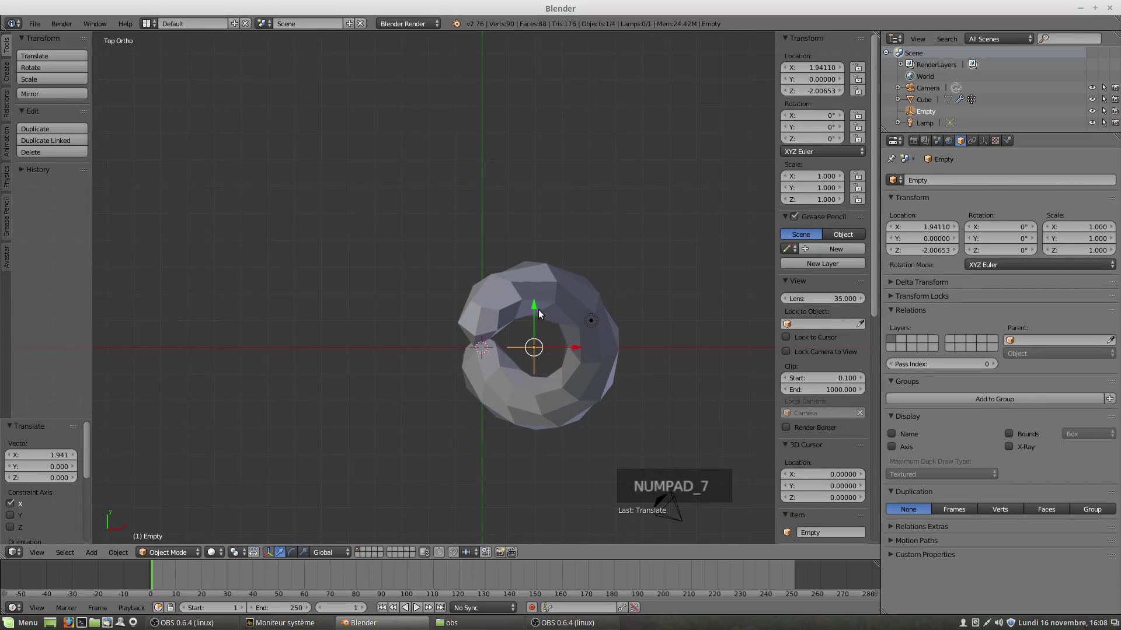
left_click_drag(534, 304, 535, 240)
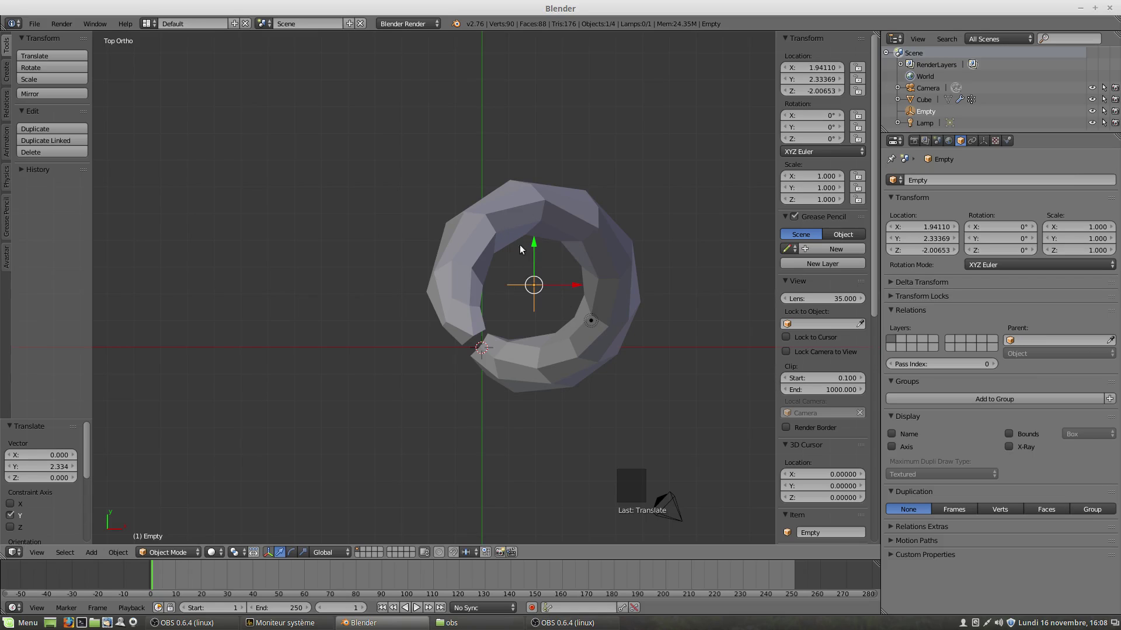
middle_click_drag(566, 396, 566, 312)
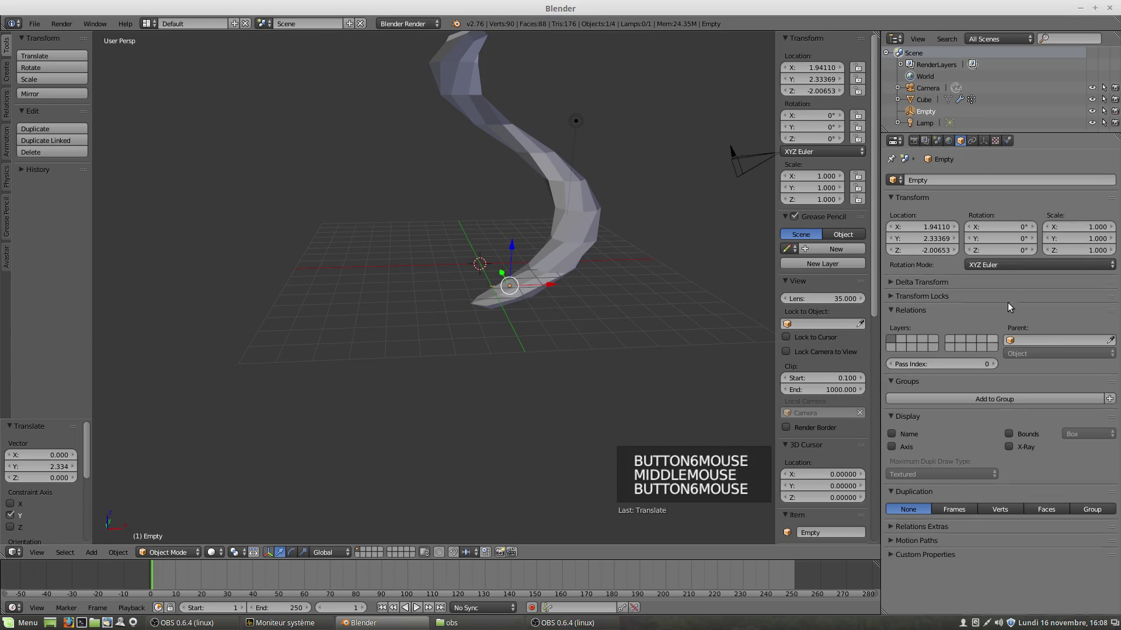
Step: Add a Subdivision Surface modifier to the column, place it above Simple Deform and set its view subdivisions to 3
right_click(601, 207)
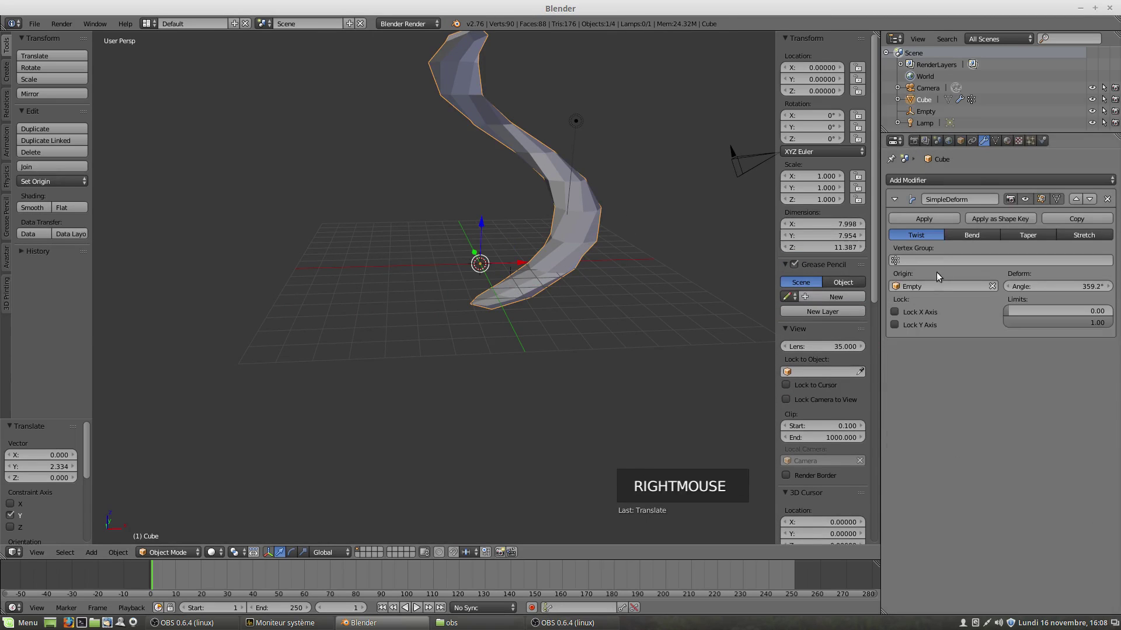
left_click(932, 179)
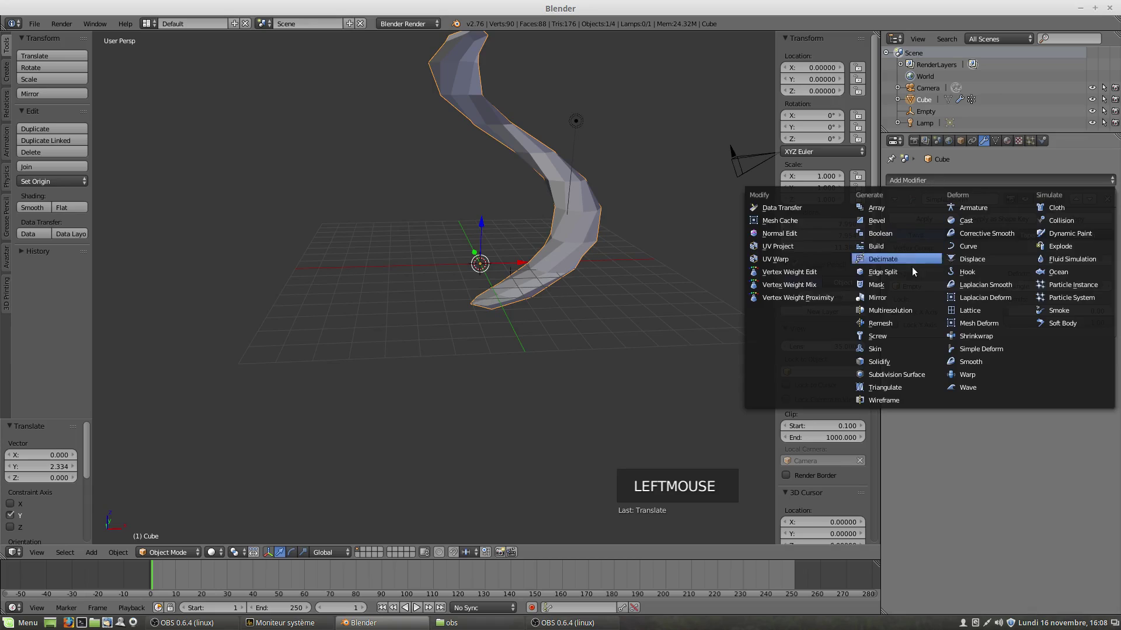
left_click(899, 374)
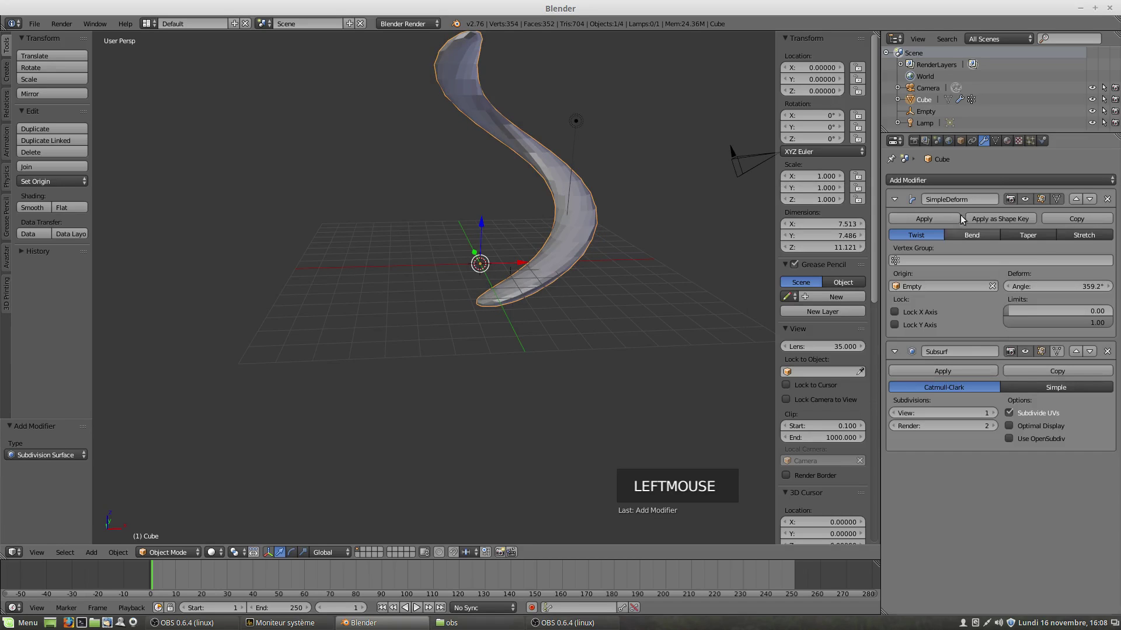
left_click(1076, 351)
left_click(993, 262)
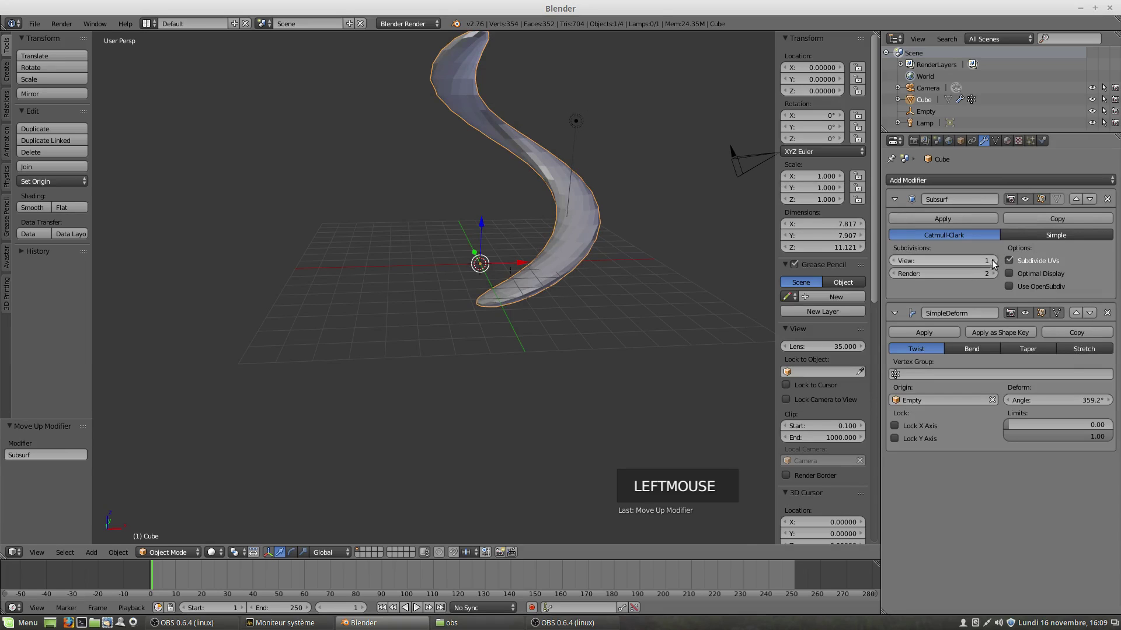
left_click(994, 262)
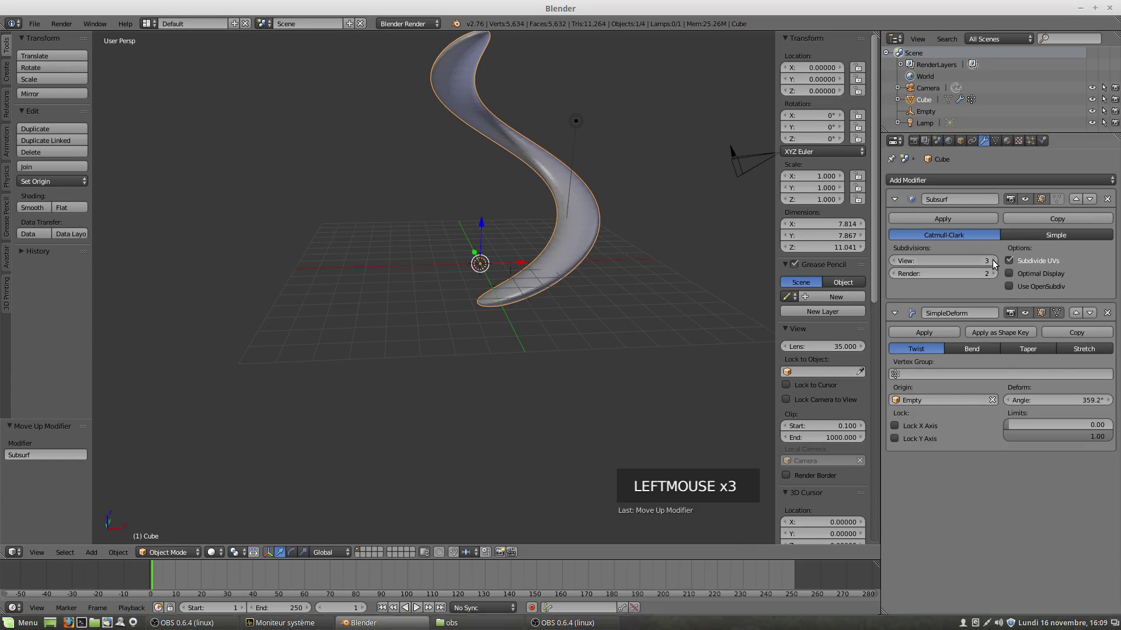
Step: Select the empty and shift it horizontally to about X 0.99, Y -1.66 to reshape the spiral
middle_click_drag(620, 266, 607, 285)
scroll(502, 281, "left", 1)
right_click(506, 260)
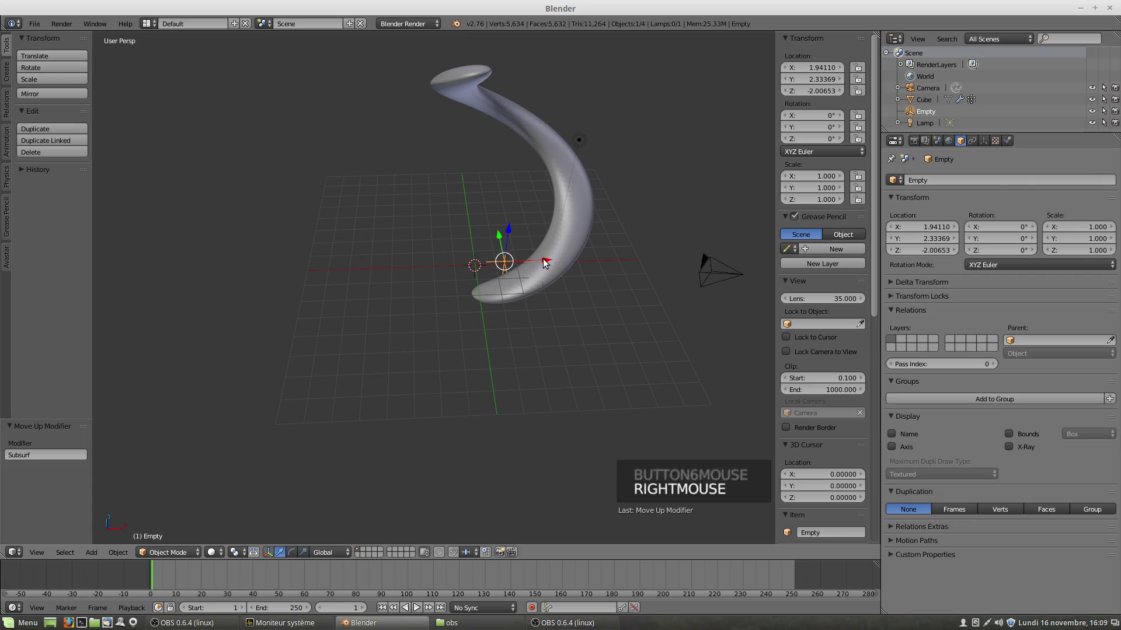
left_click_drag(551, 257, 522, 254)
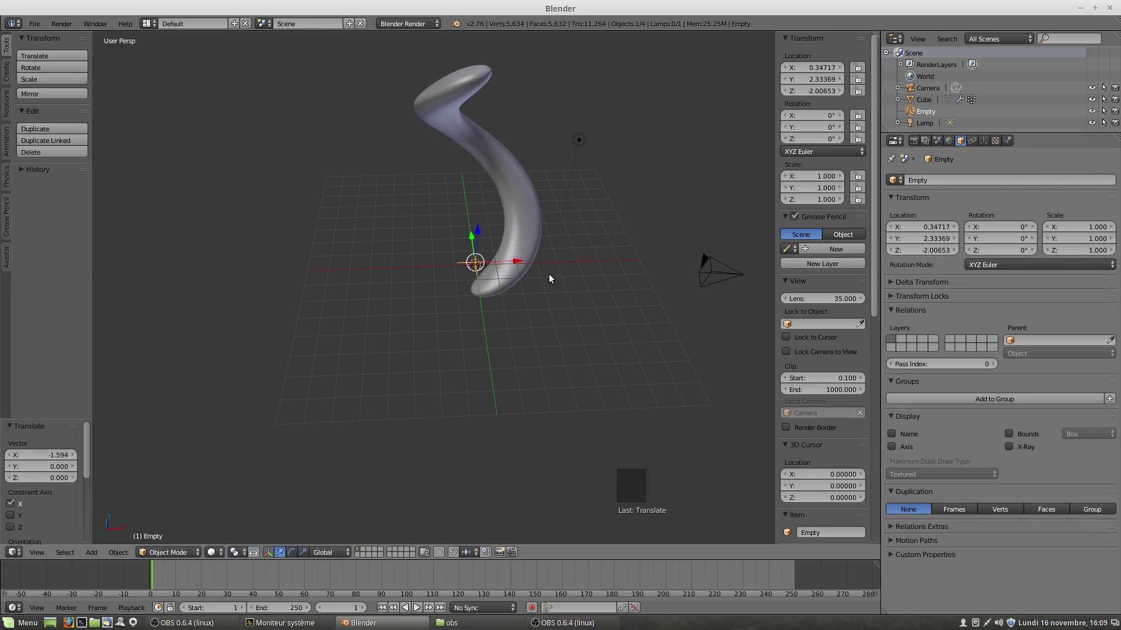
middle_click_drag(549, 274, 489, 300)
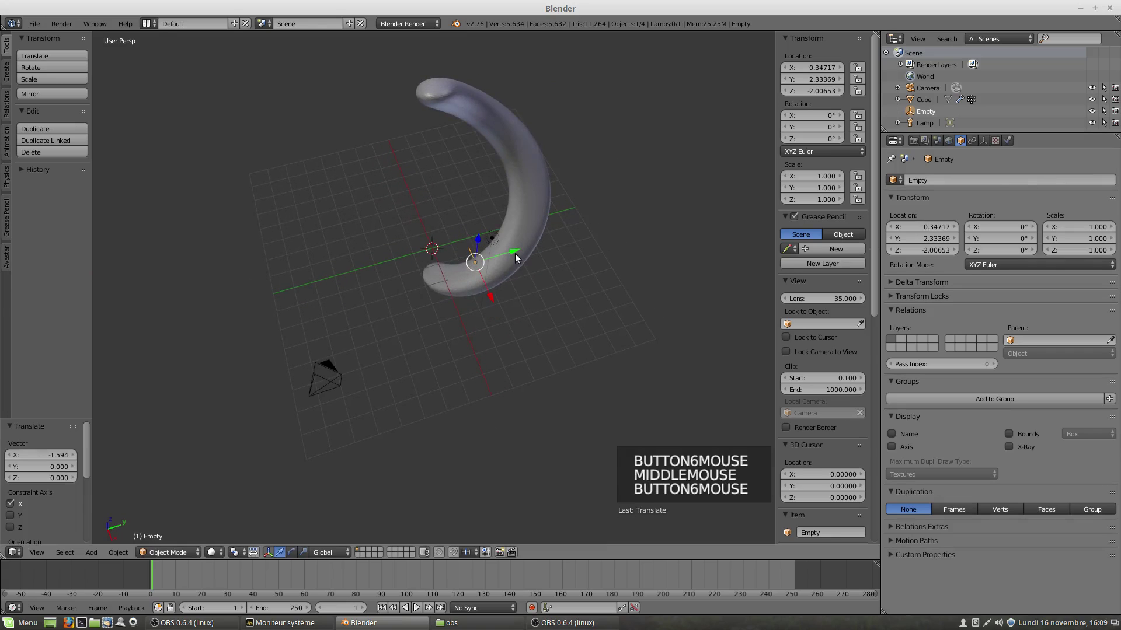
left_click_drag(515, 254, 448, 266)
middle_click_drag(448, 268, 454, 315)
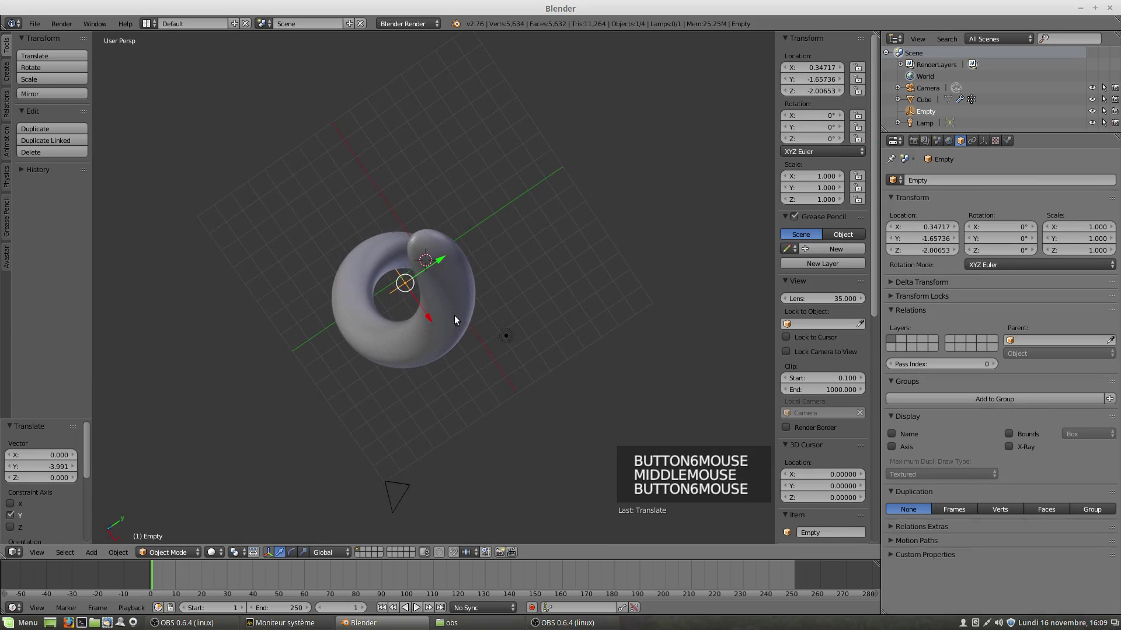
left_click_drag(426, 317, 473, 329)
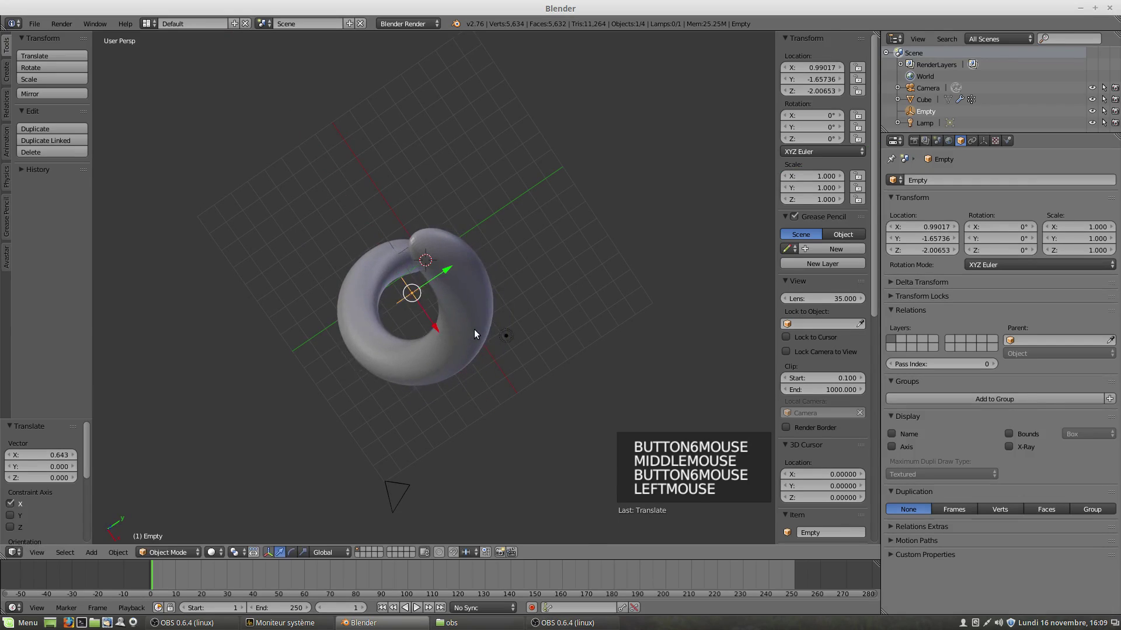
Step: From the top view, adjust the empty's position to about X 1.49, Y -2.09 to widen the spiral
key("KP_7")
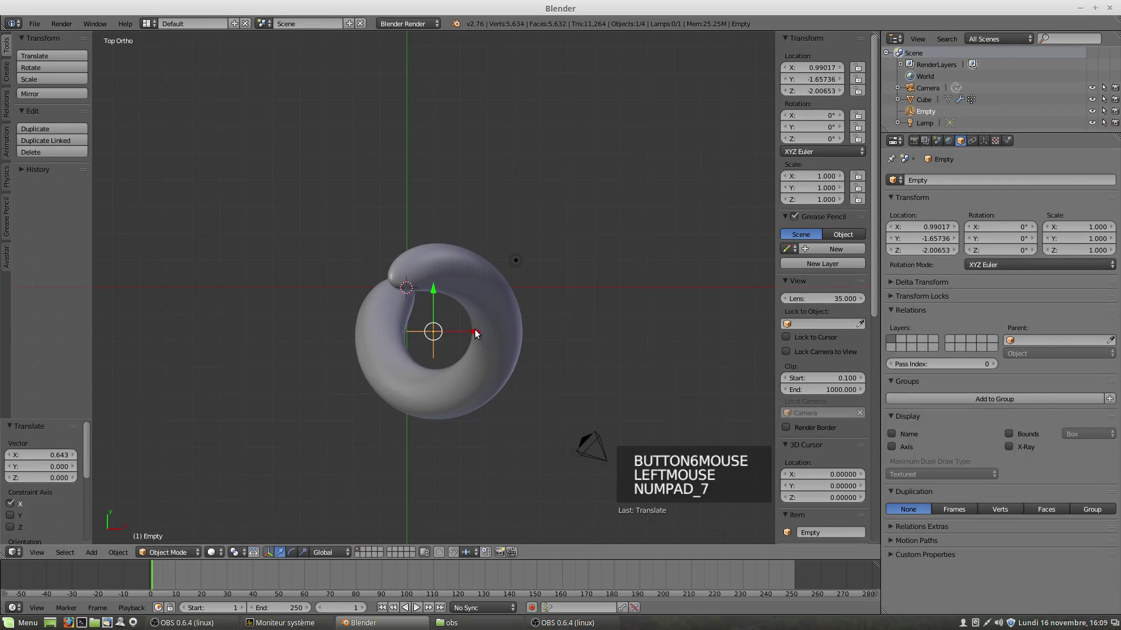
left_click(429, 286)
mouse_move(432, 292)
left_mouse_down()
mouse_move(443, 275)
mouse_move(445, 300)
left_mouse_up()
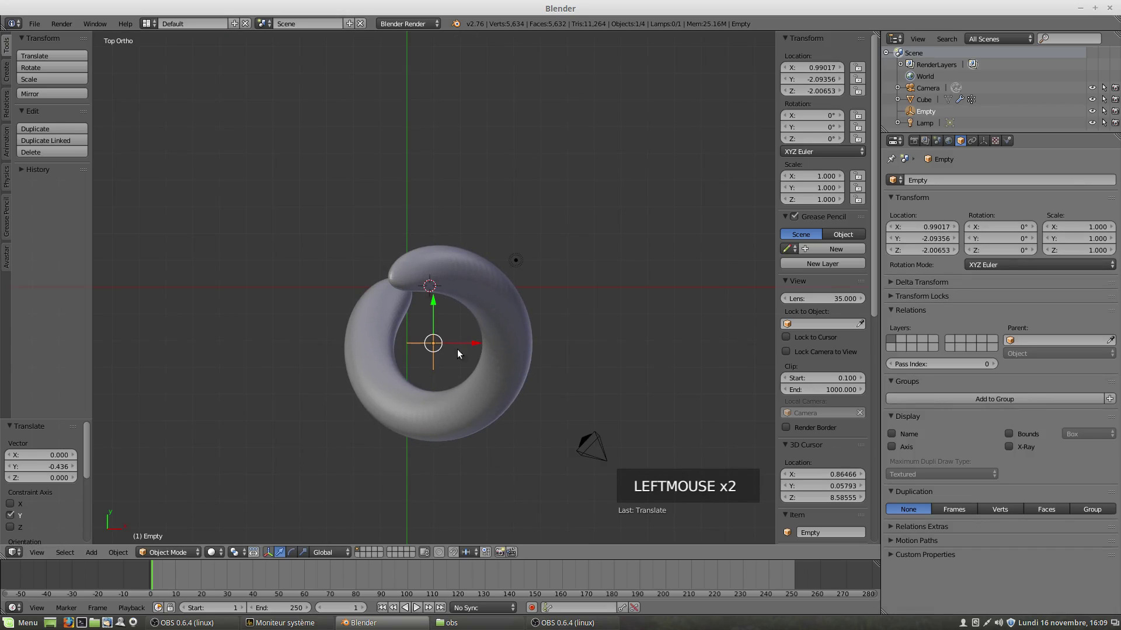
mouse_move(478, 343)
left_mouse_down()
mouse_move(453, 349)
mouse_move(449, 335)
mouse_move(482, 342)
mouse_move(463, 343)
left_mouse_up()
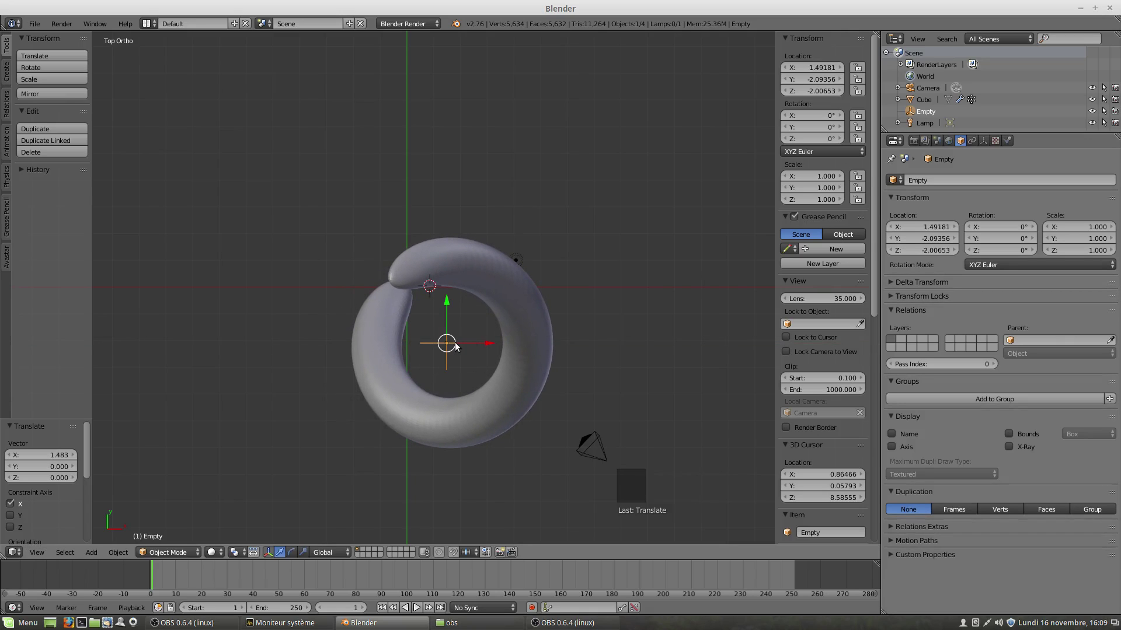
Step: Snap the 3D cursor to the selected empty and add a mesh cylinder there
key("shift+s")
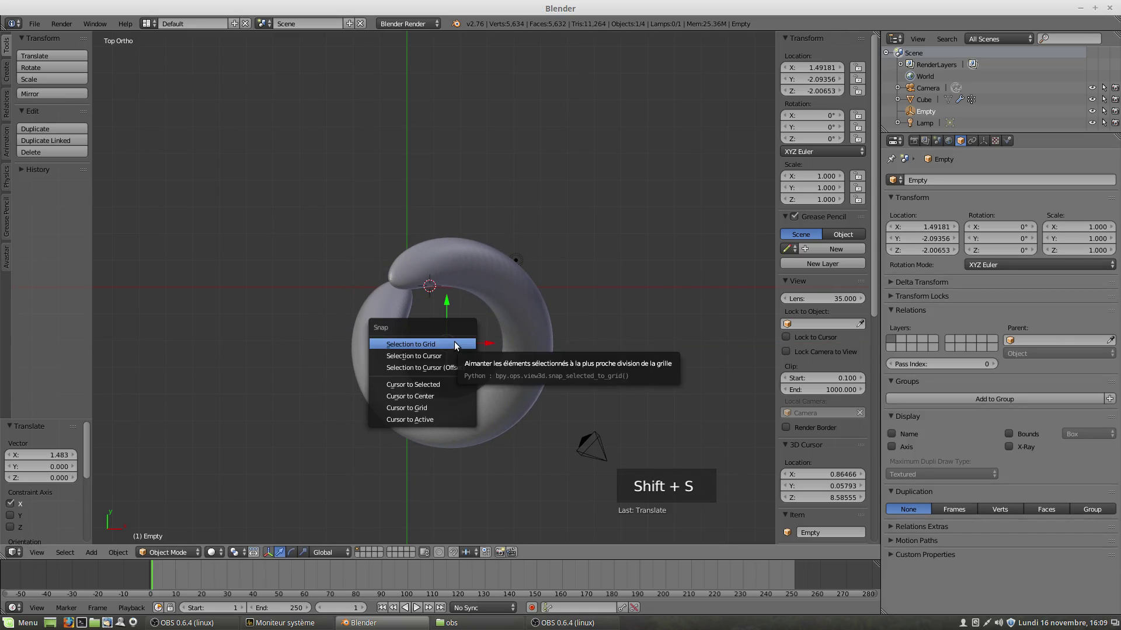
left_click(442, 383)
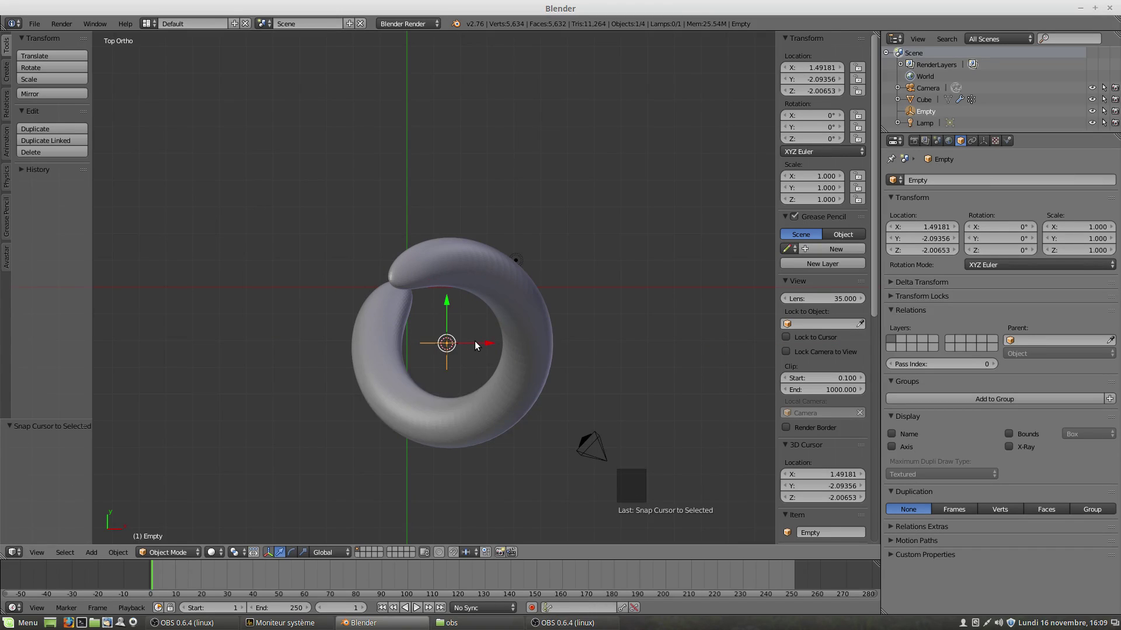
key("shift+a")
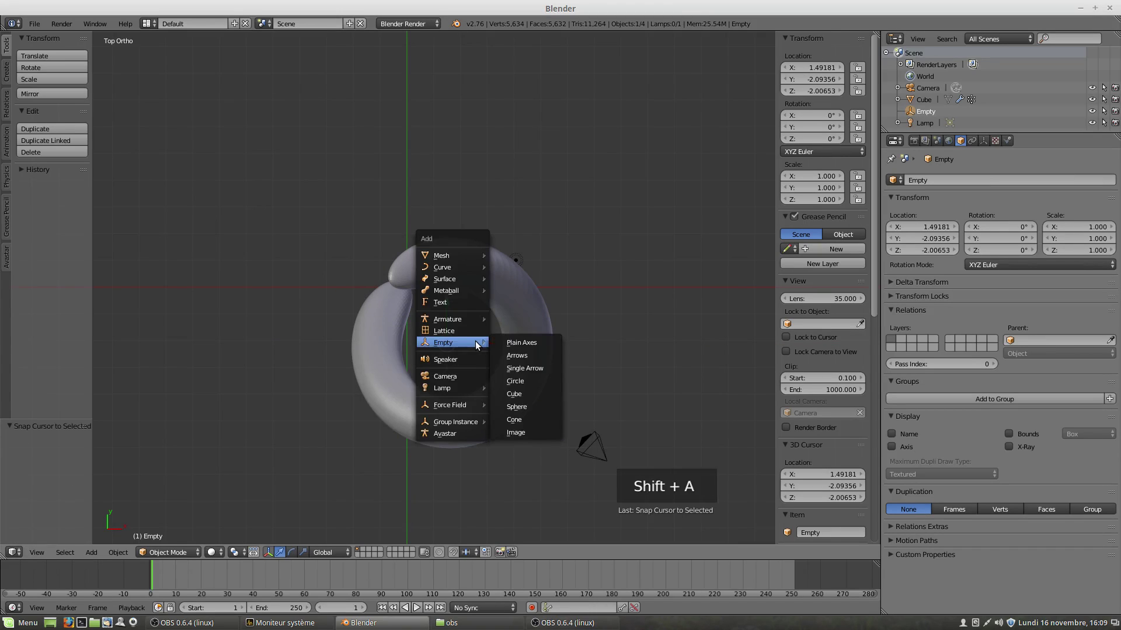
mouse_move(468, 266)
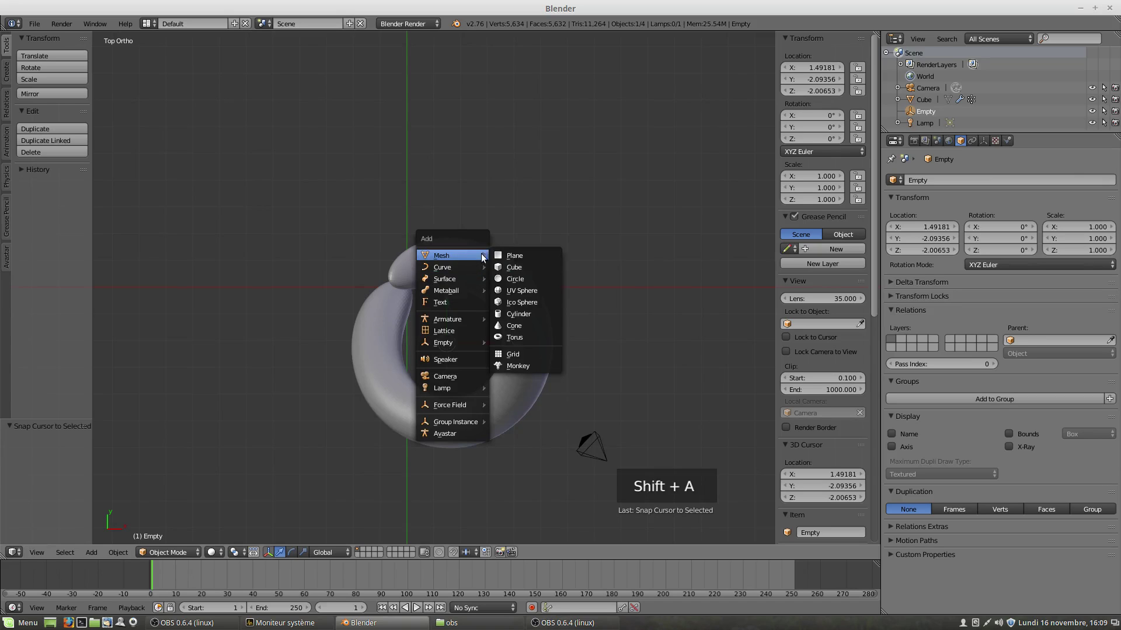
left_click(514, 312)
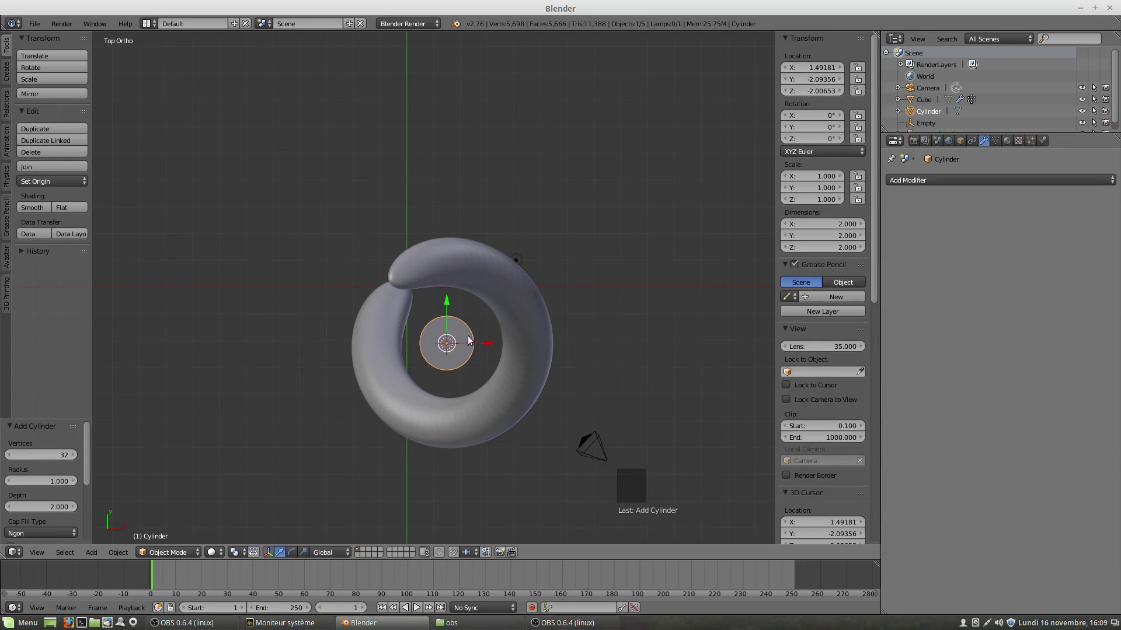
Step: Scale the cylinder along Z by about 12.43 to make a tall pole through the spiral
mouse_move(467, 384)
middle_mouse_down()
mouse_move(482, 374)
mouse_move(483, 391)
middle_mouse_up()
key("s")
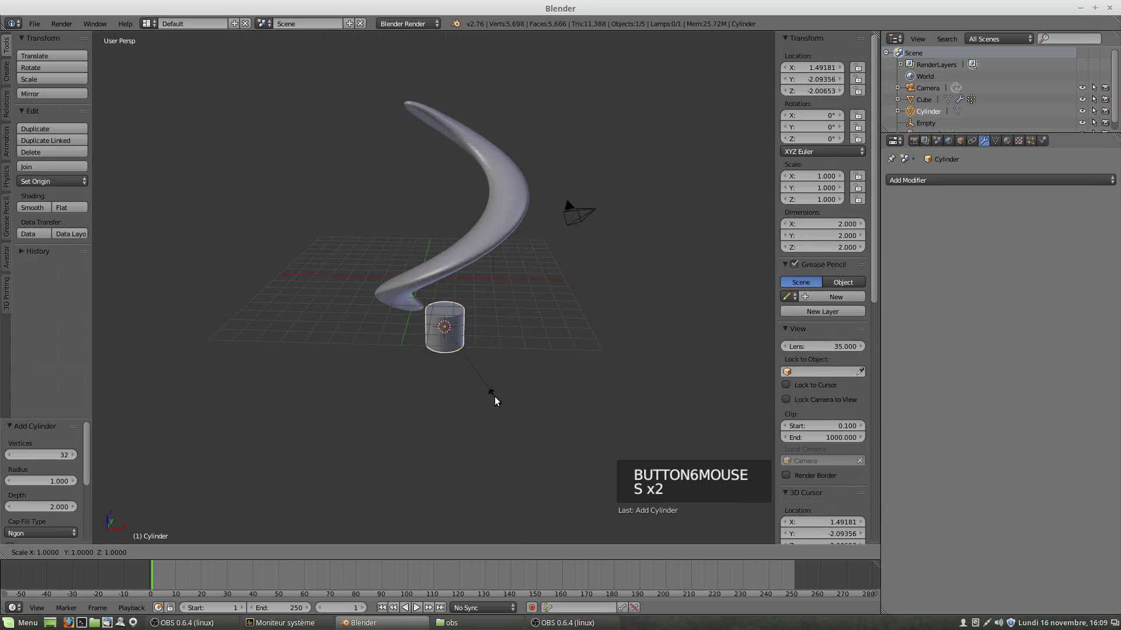
key("z")
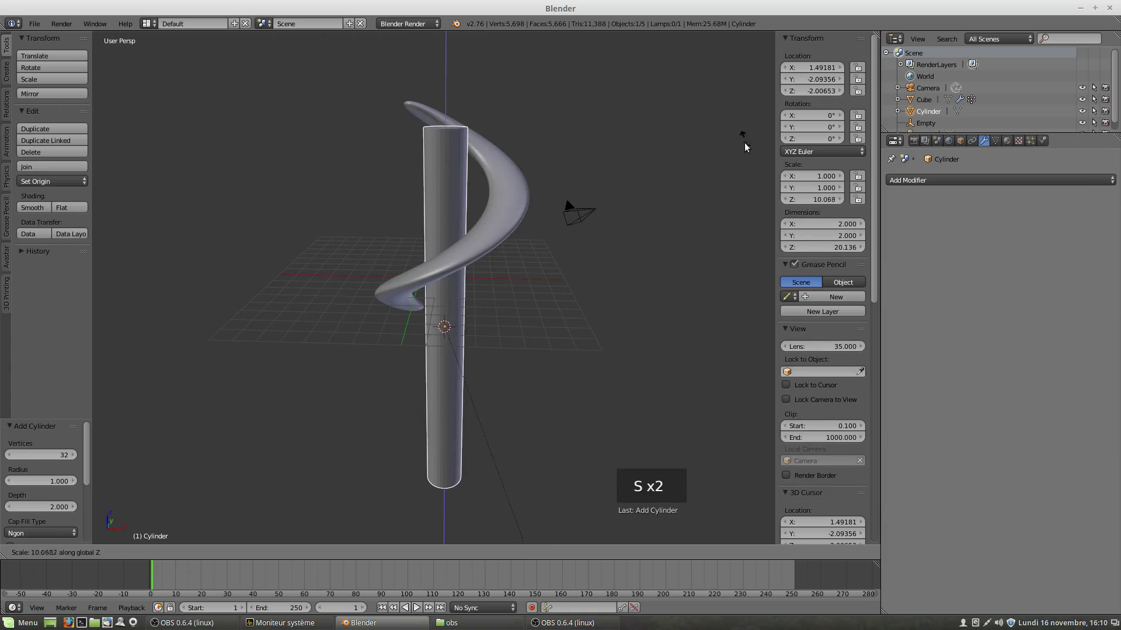
left_click(712, 363)
middle_click_drag(532, 310, 531, 286)
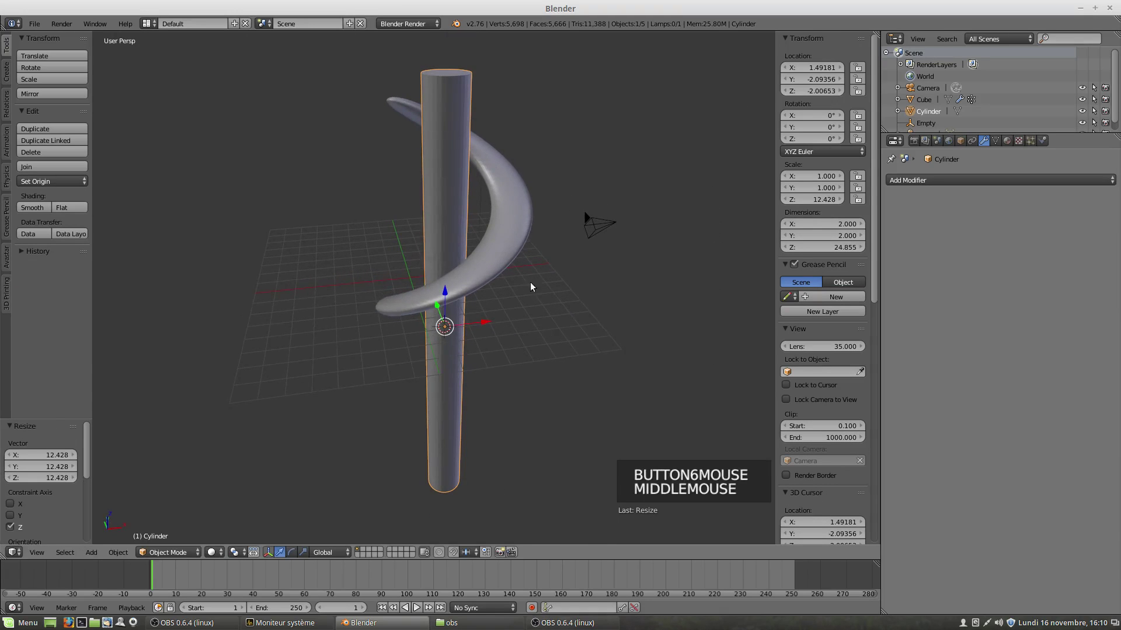
right_click(447, 222)
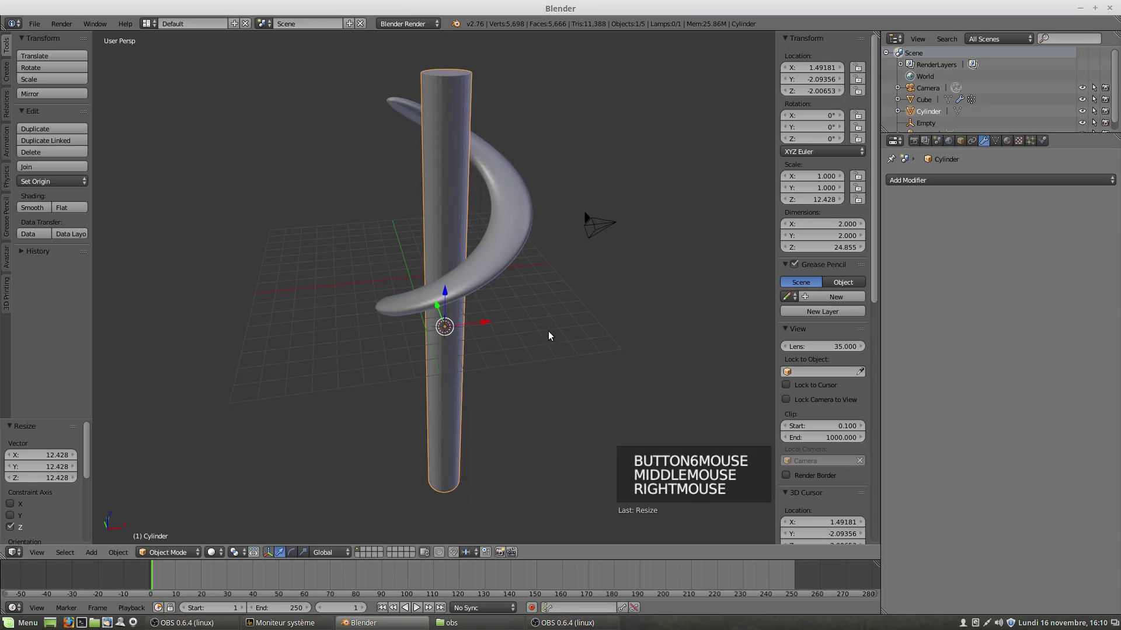
middle_click_drag(549, 331, 541, 296)
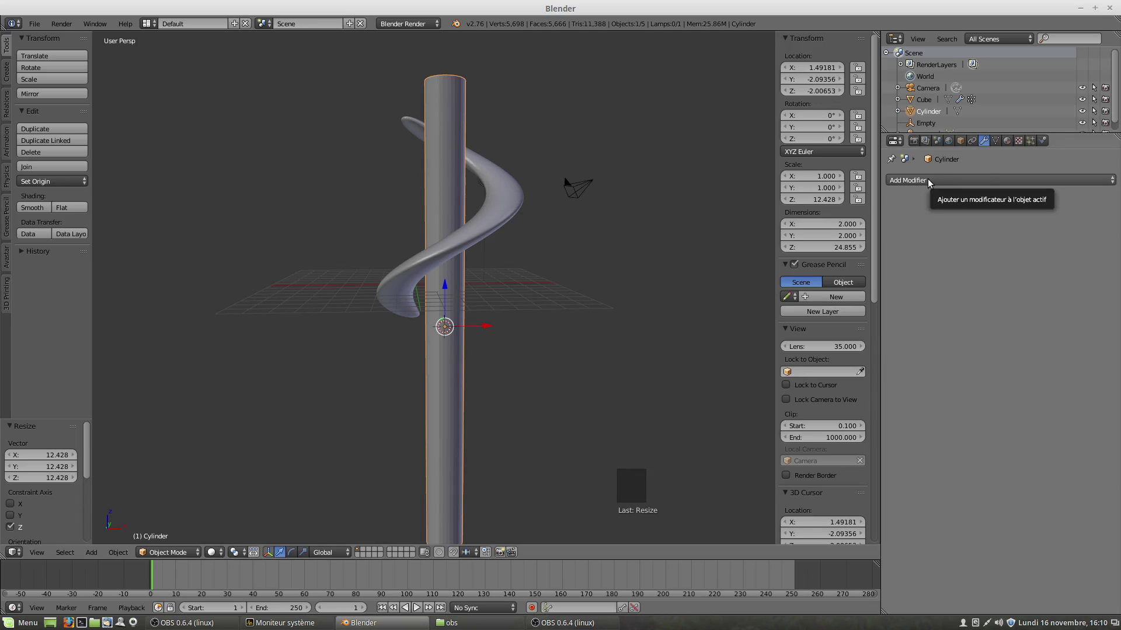
Step: Select the spiral mesh and set its Simple Deform modifier's origin object to Cylinder
right_click(466, 229)
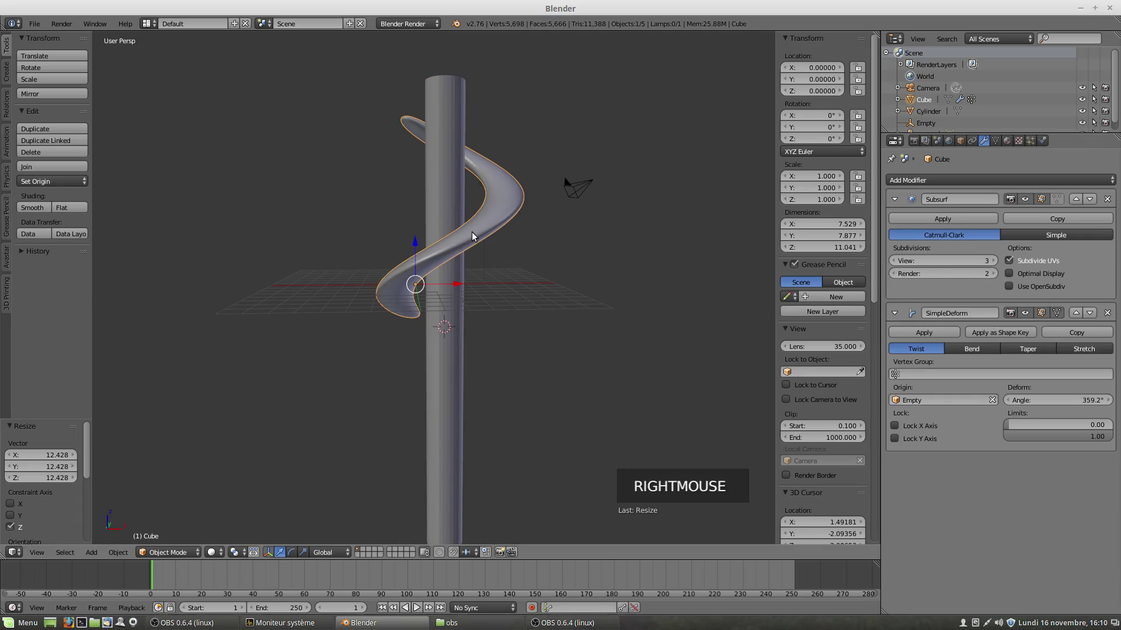
left_click(900, 403)
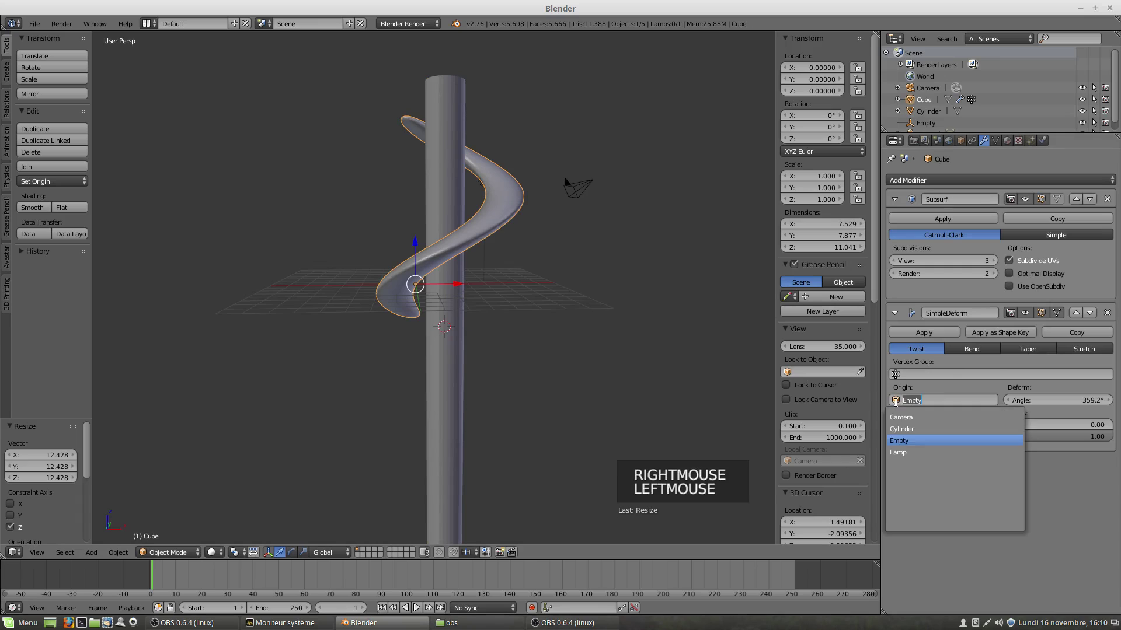
left_click(903, 428)
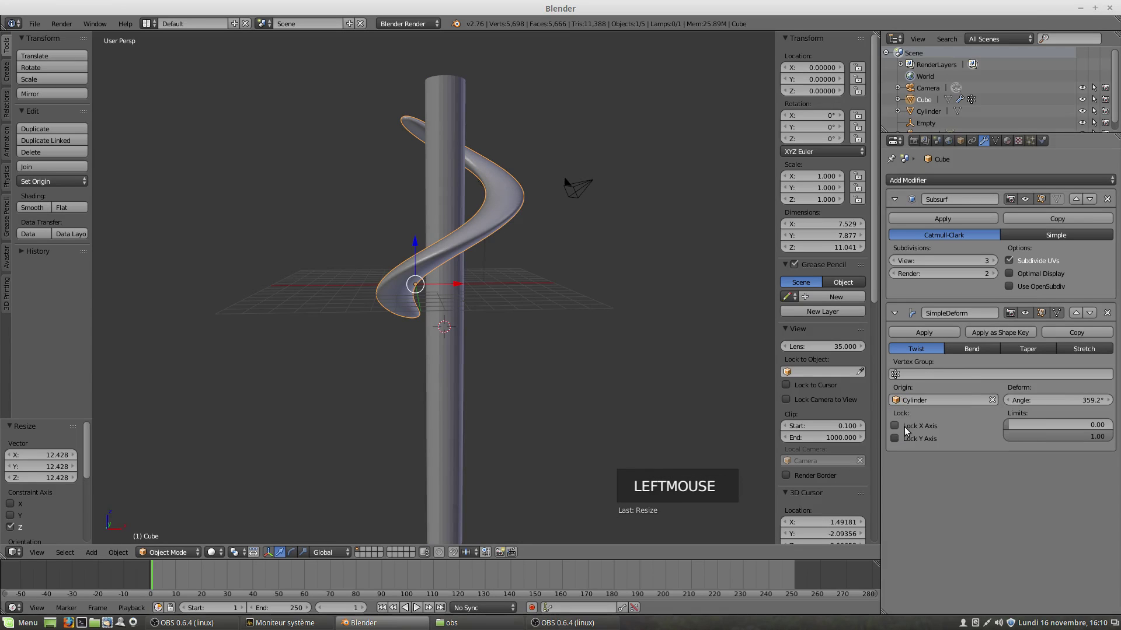
Step: Move the spiral mesh along X and Y to about X 0.63, Y -0.74 so it wraps more tightly around the cylinder
middle_click_drag(469, 274, 485, 383)
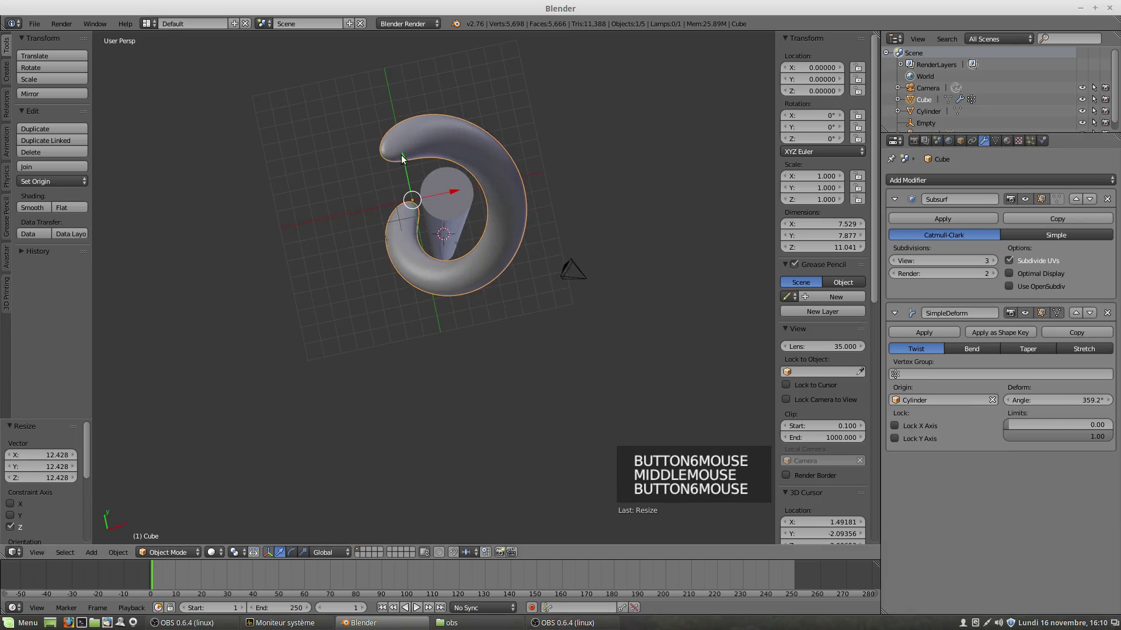
left_click_drag(401, 155, 409, 164)
middle_click_drag(453, 212, 465, 234)
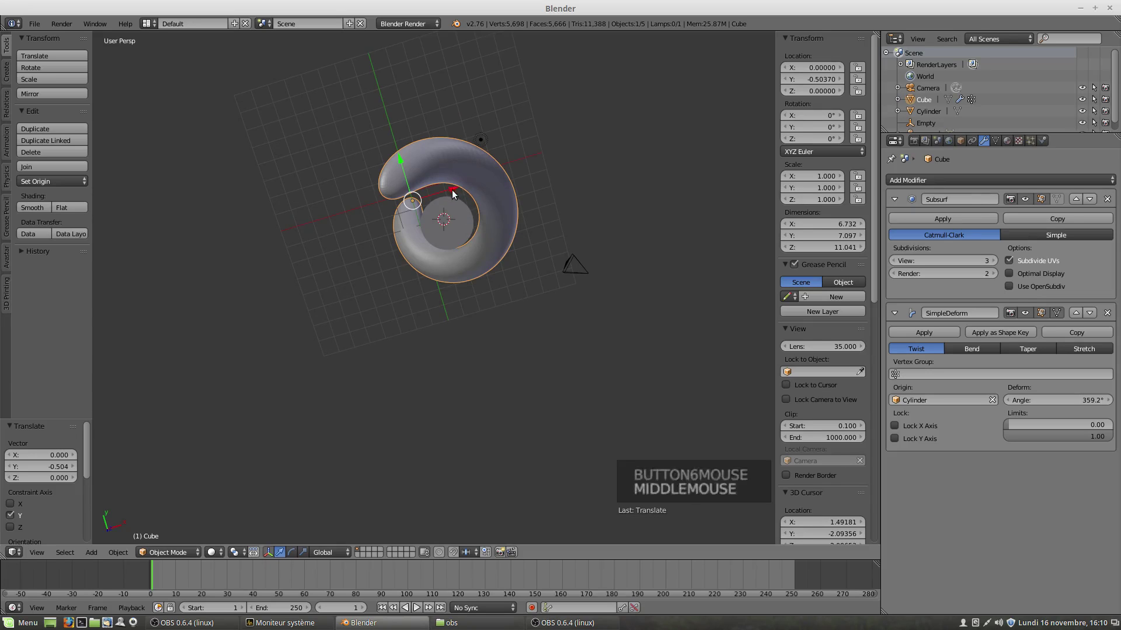
key("KP_7")
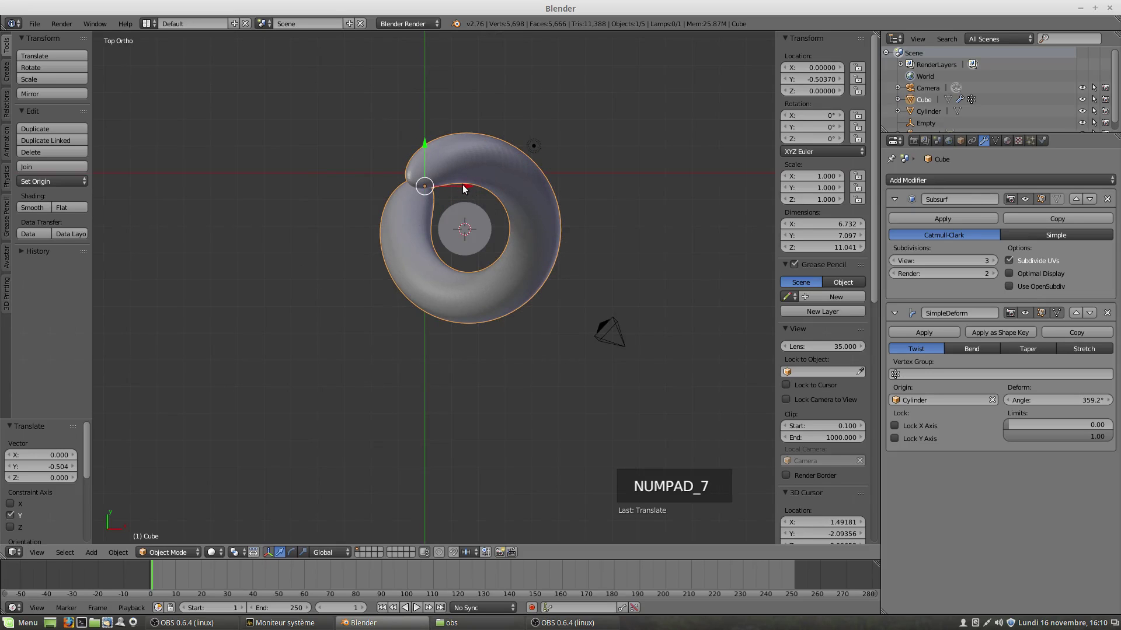
left_click_drag(462, 184, 475, 194)
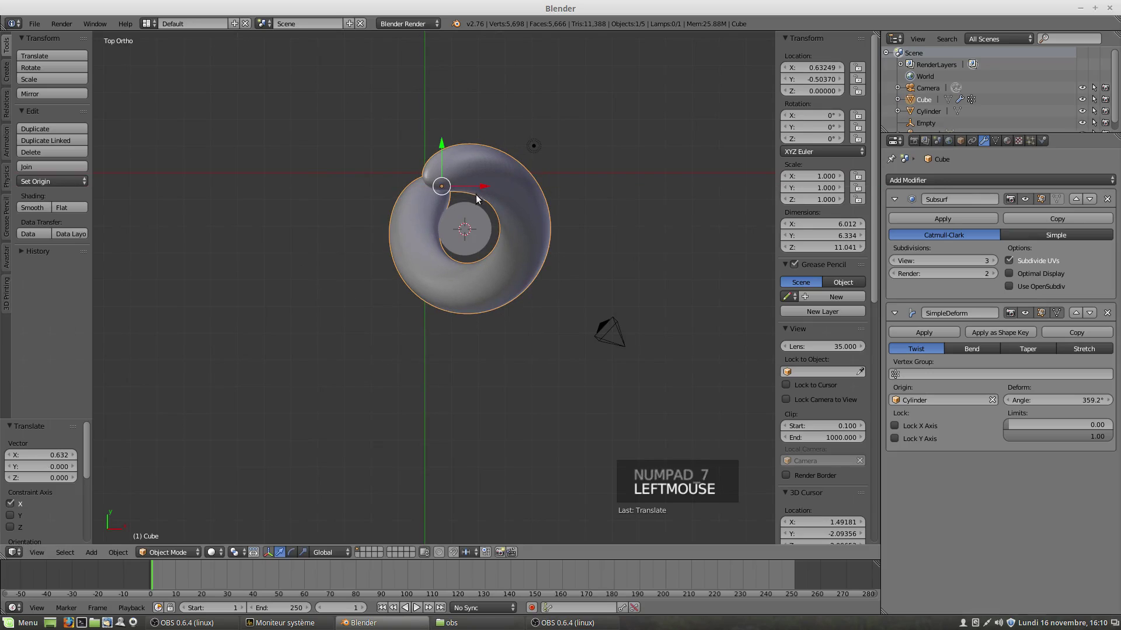
left_click_drag(442, 148, 446, 150)
Step: Increase the spiral's twist angle, first to 420° and on to about 572.9°, and raise the lower limit to about 0.37
middle_click_drag(481, 249, 261, 138)
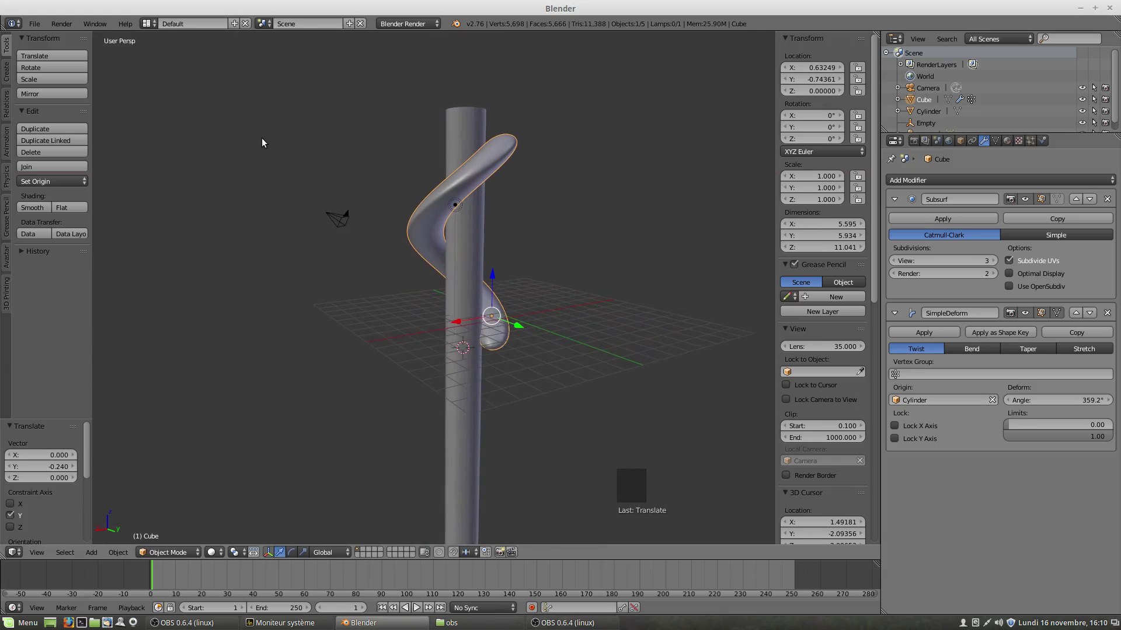
middle_click_drag(536, 244, 513, 252)
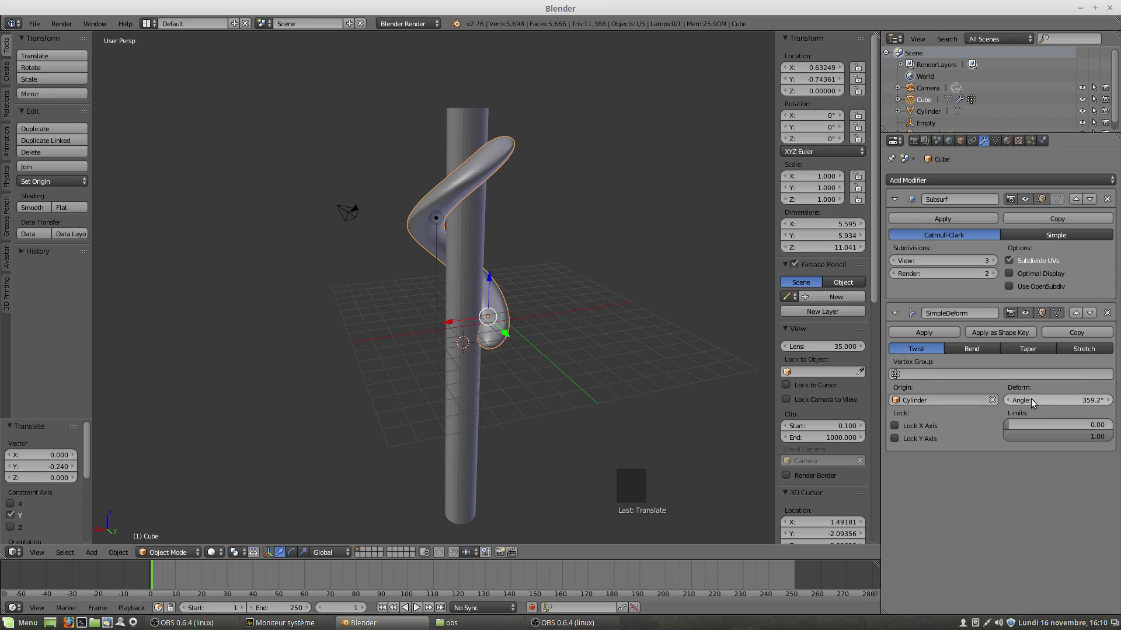
mouse_move(1095, 403)
left_mouse_down()
mouse_move(1060, 403)
mouse_move(1078, 402)
mouse_move(1079, 414)
left_mouse_up()
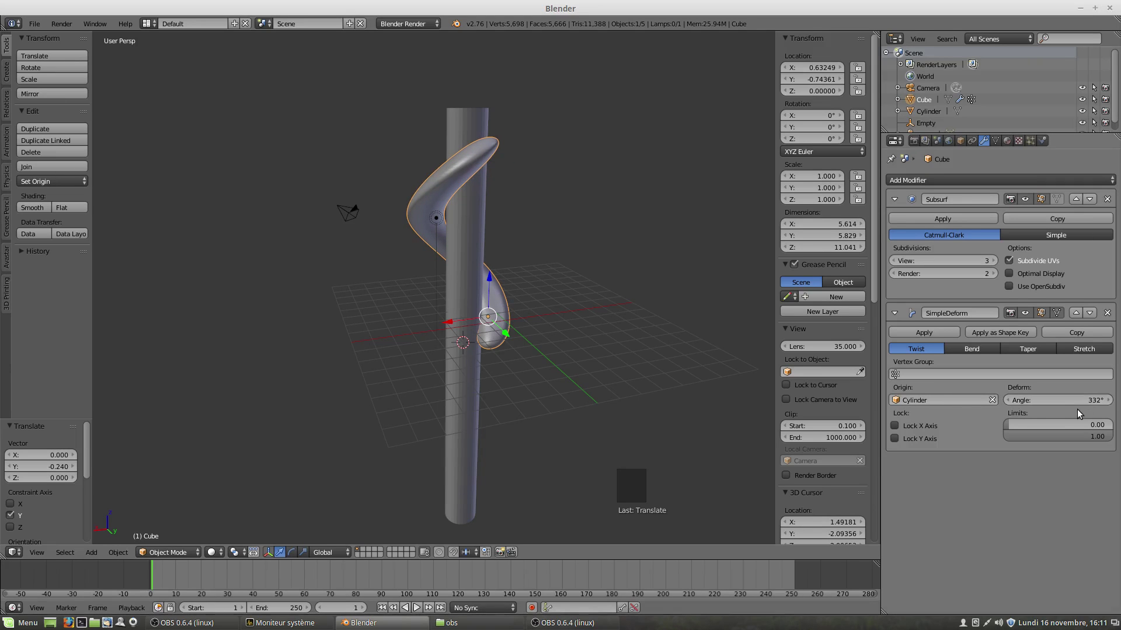
left_click(1084, 399)
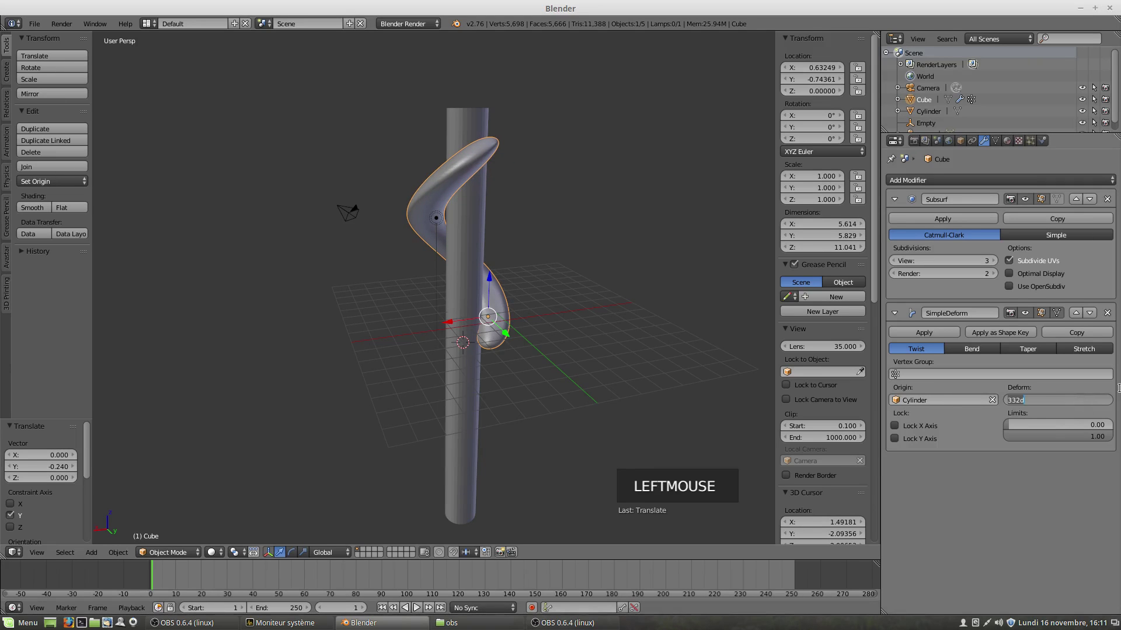
type("420")
key("Return")
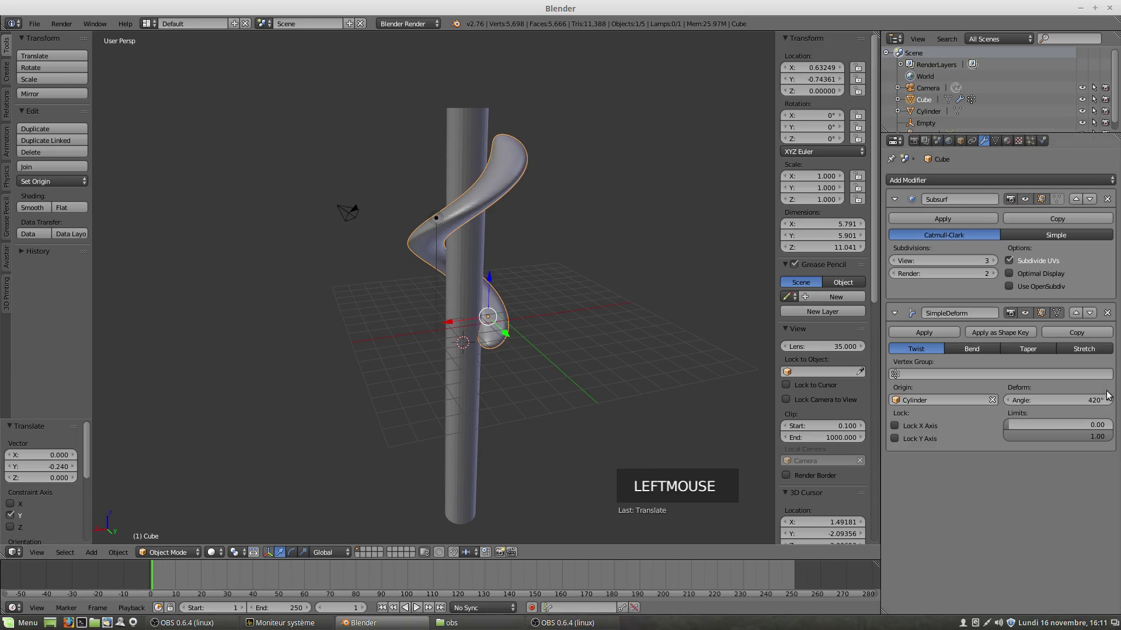
left_click_drag(1107, 395, 1048, 396)
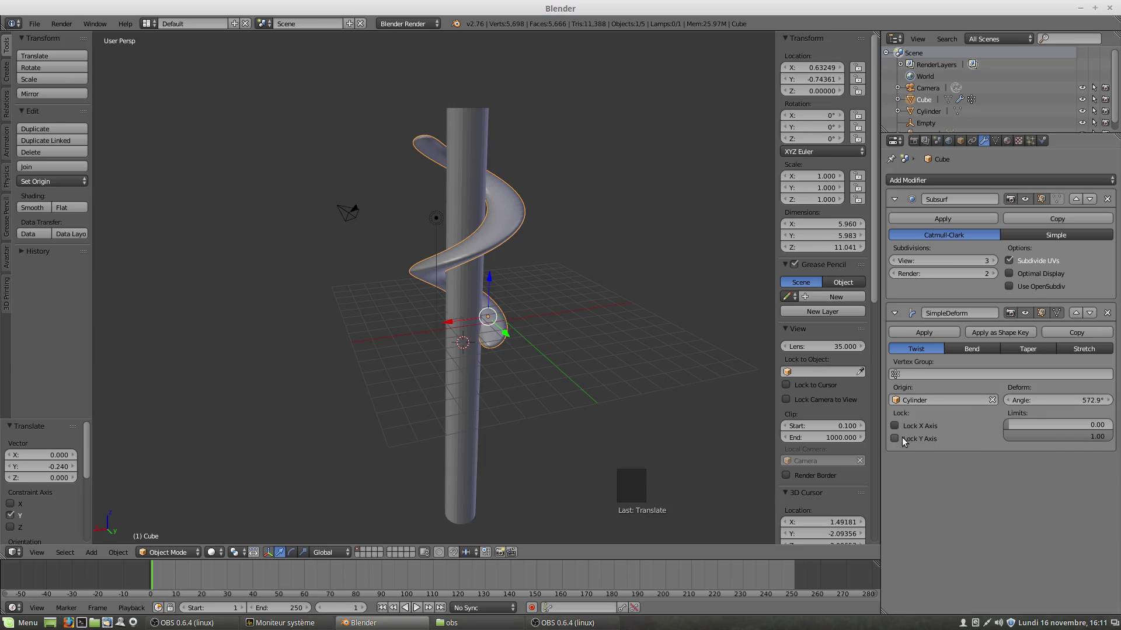
left_click_drag(1009, 429, 1039, 429)
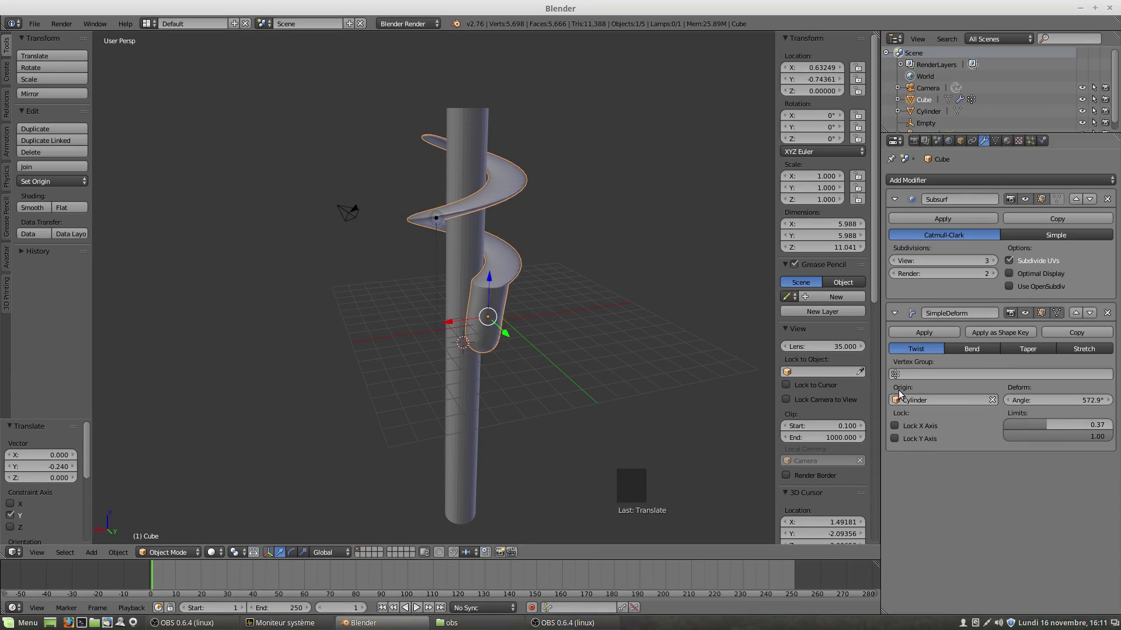